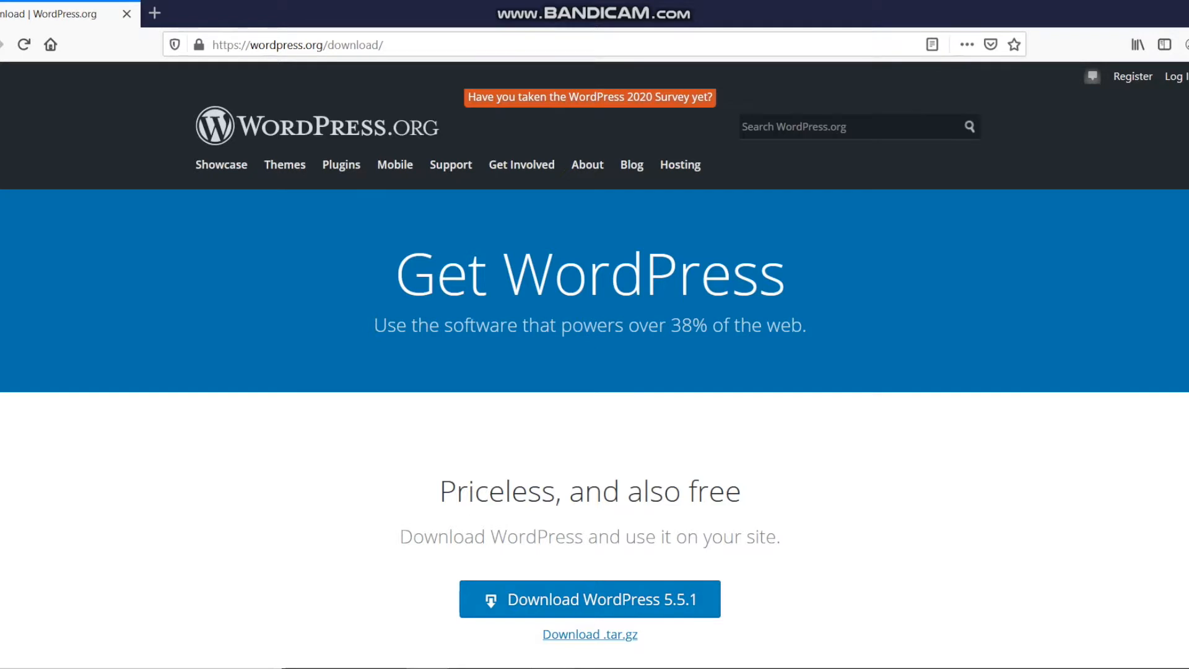
Step: Switch to File Explorer and copy the wordpress-5.5.1 archive from the Downloads folder
left_click(669, 668)
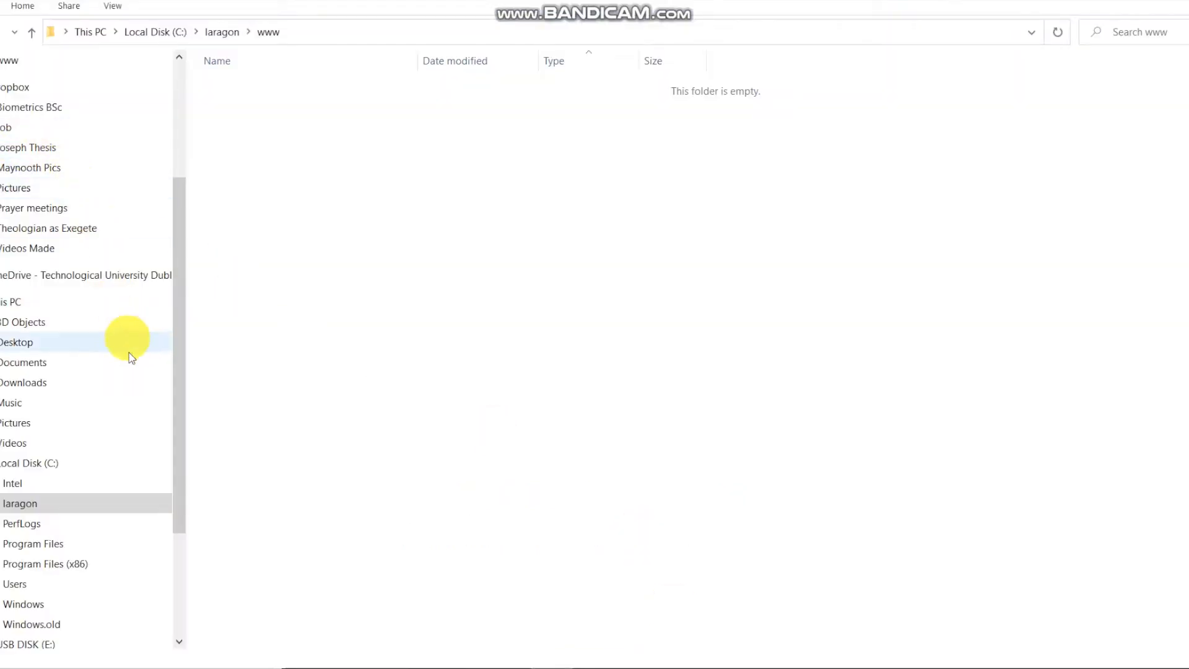
scroll(136, 378, "down", 3)
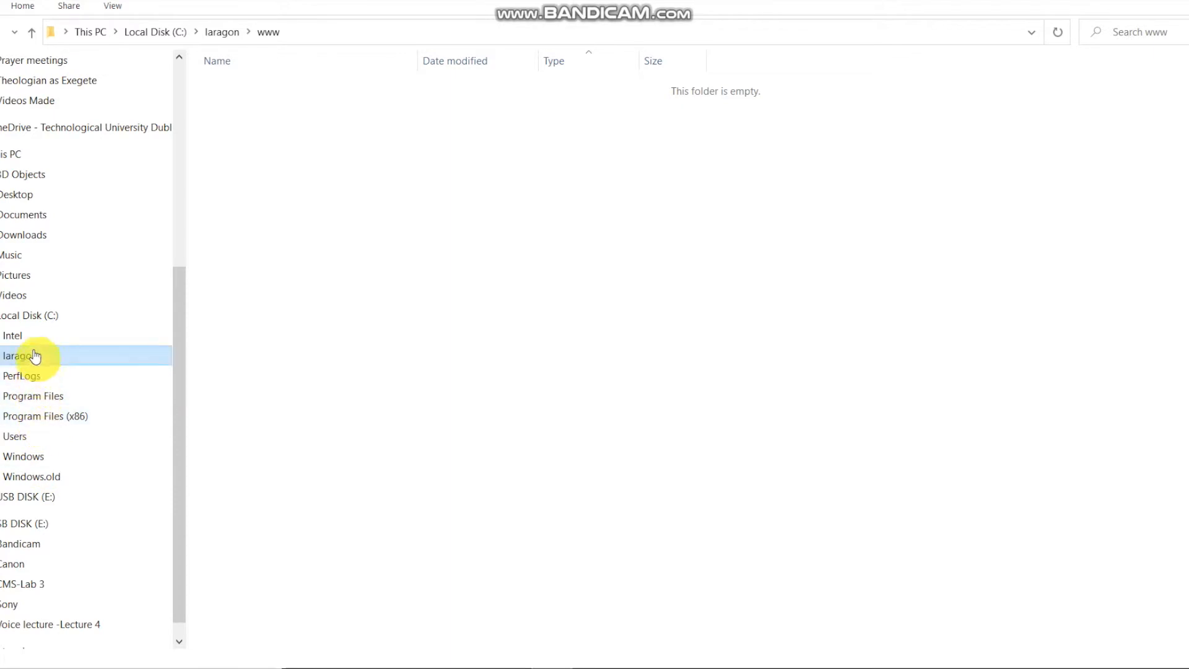
scroll(43, 337, "up", 5)
left_click(24, 61)
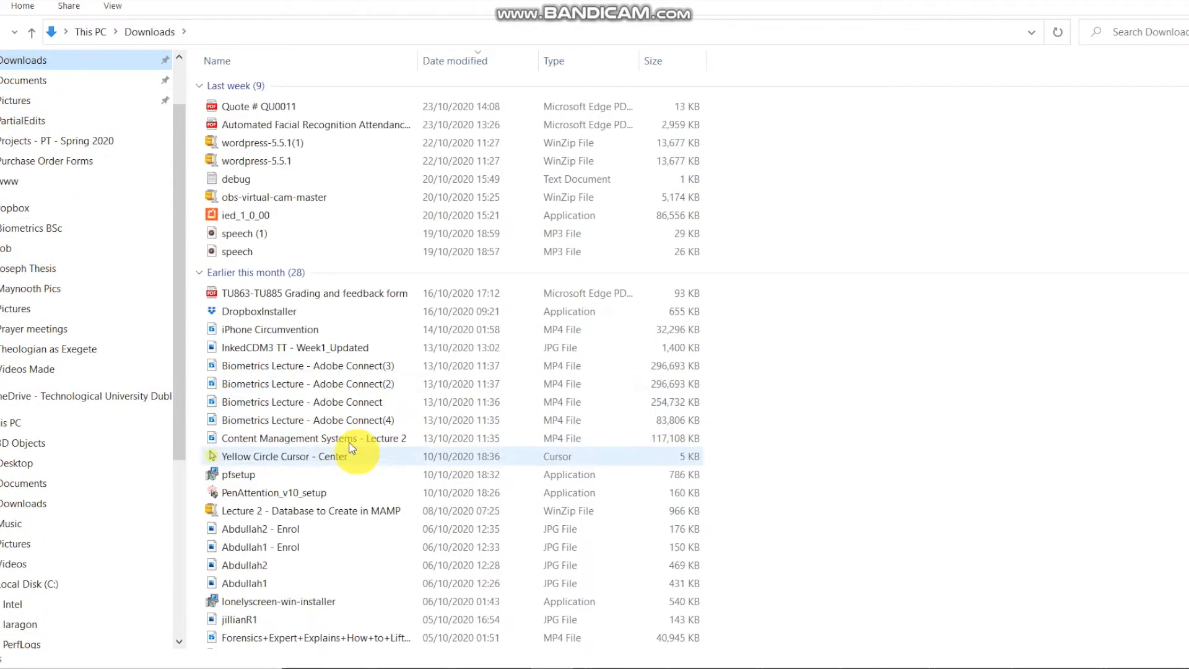
left_click(260, 160)
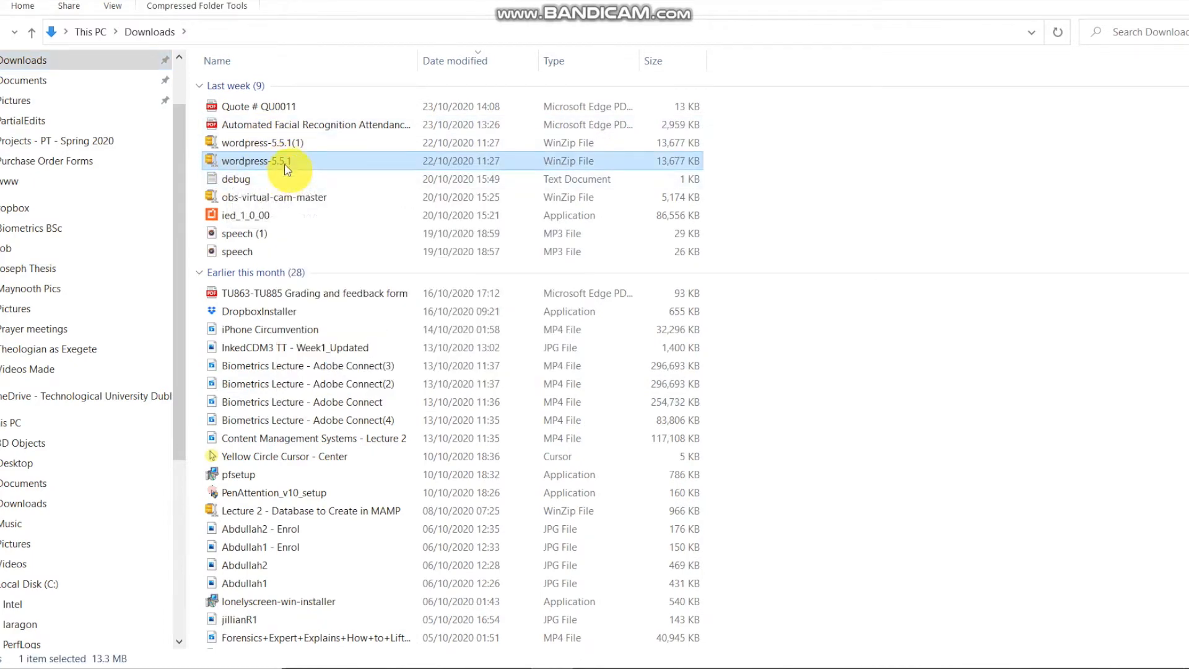
right_click(285, 162)
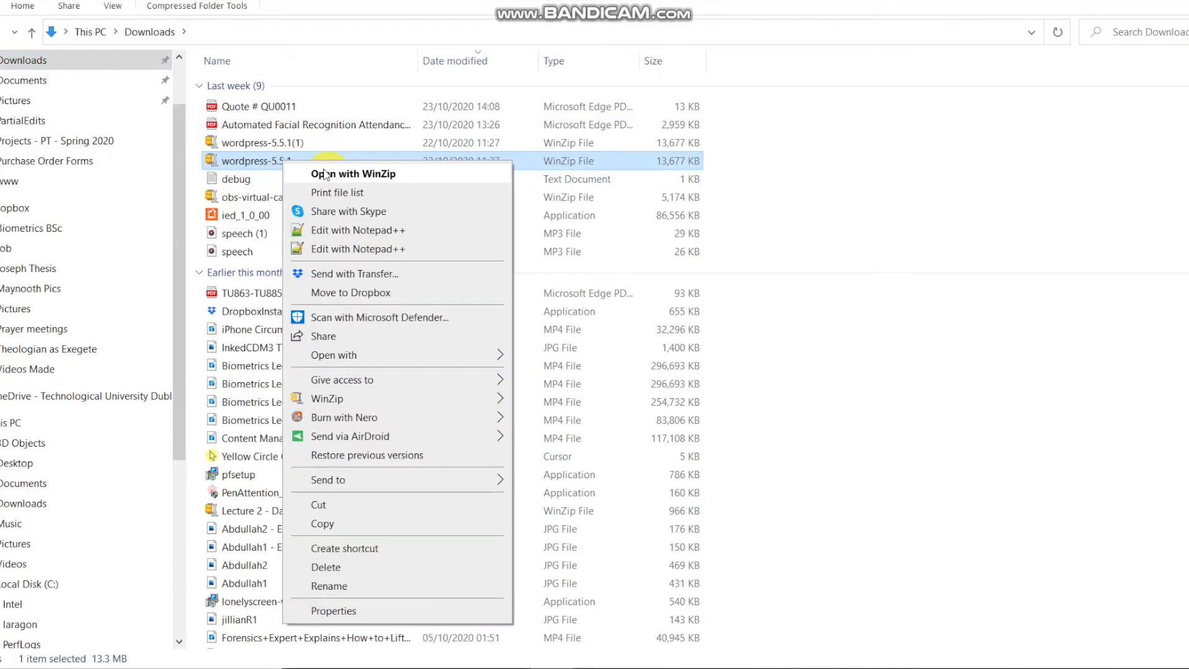
left_click(348, 524)
Step: Paste the copied wordpress-5.5.1 archive into the C:\laragon\www folder
left_click(30, 463)
left_click(13, 423)
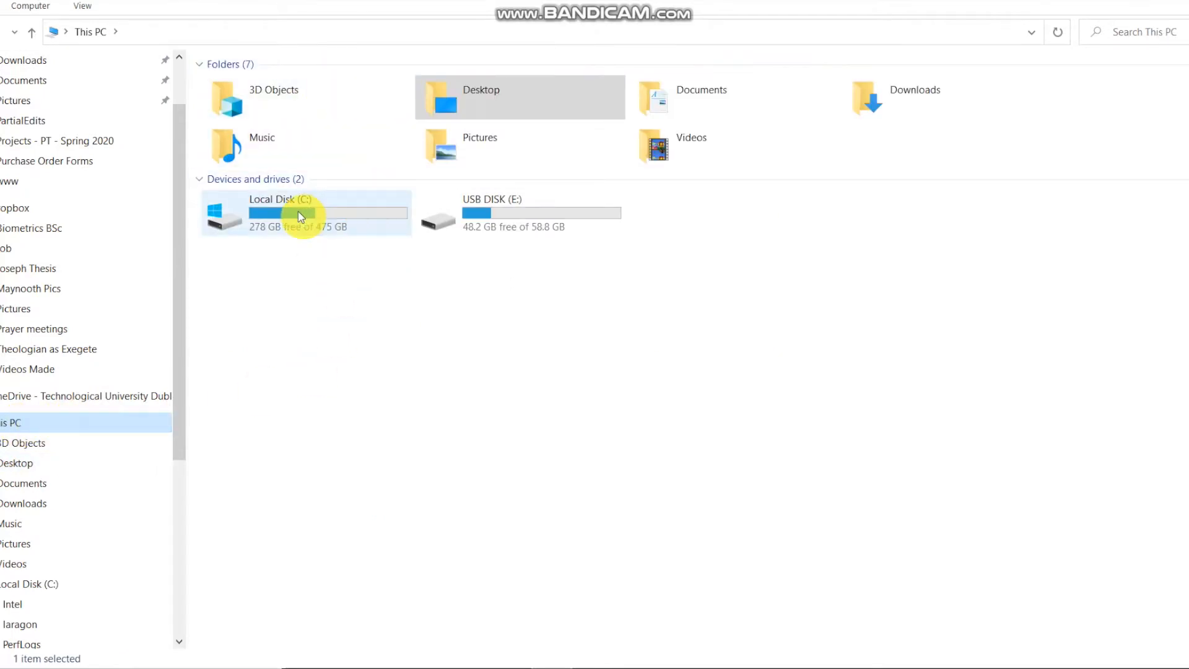
double_click(298, 210)
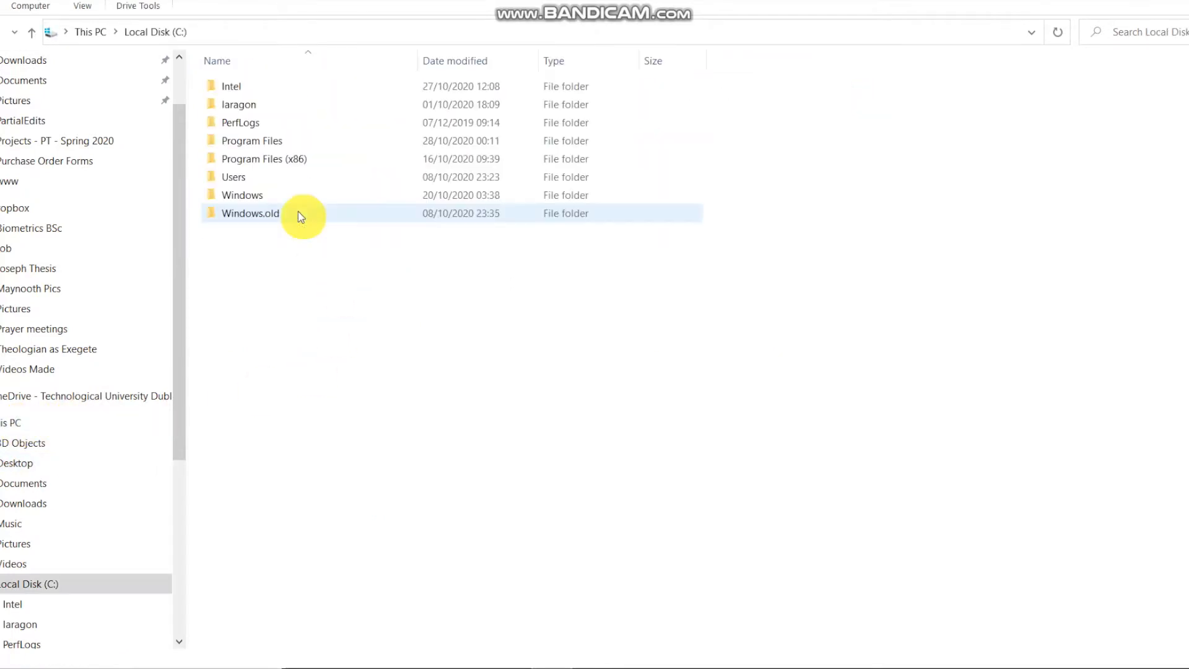
double_click(232, 104)
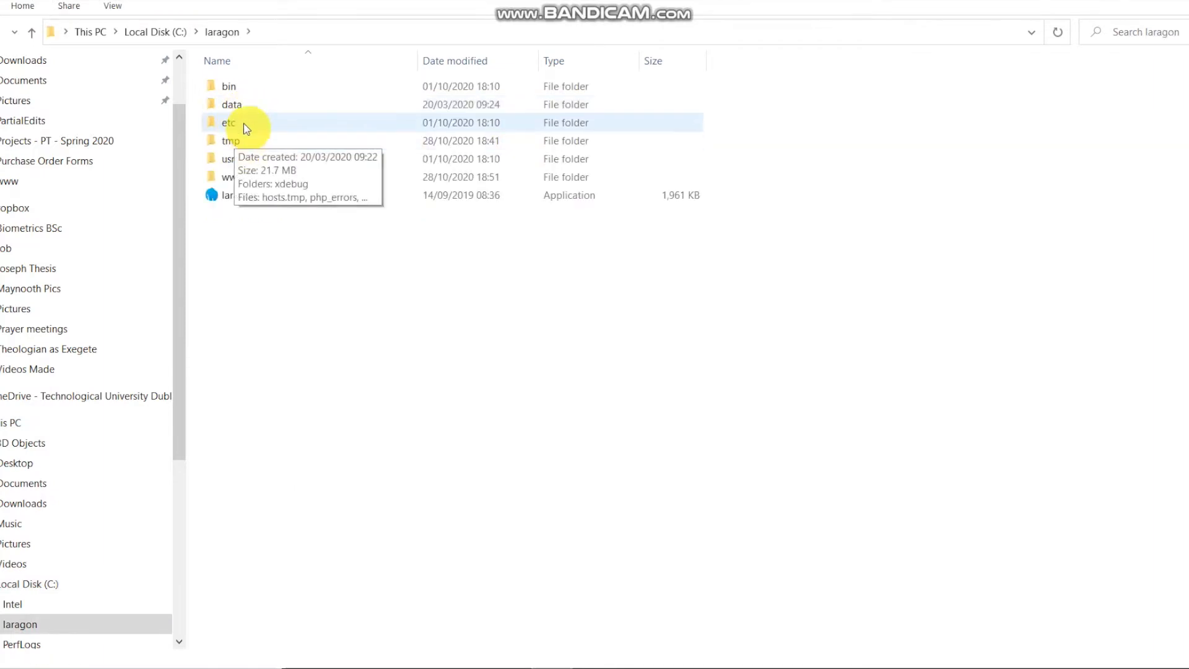
left_click(256, 186)
double_click(257, 186)
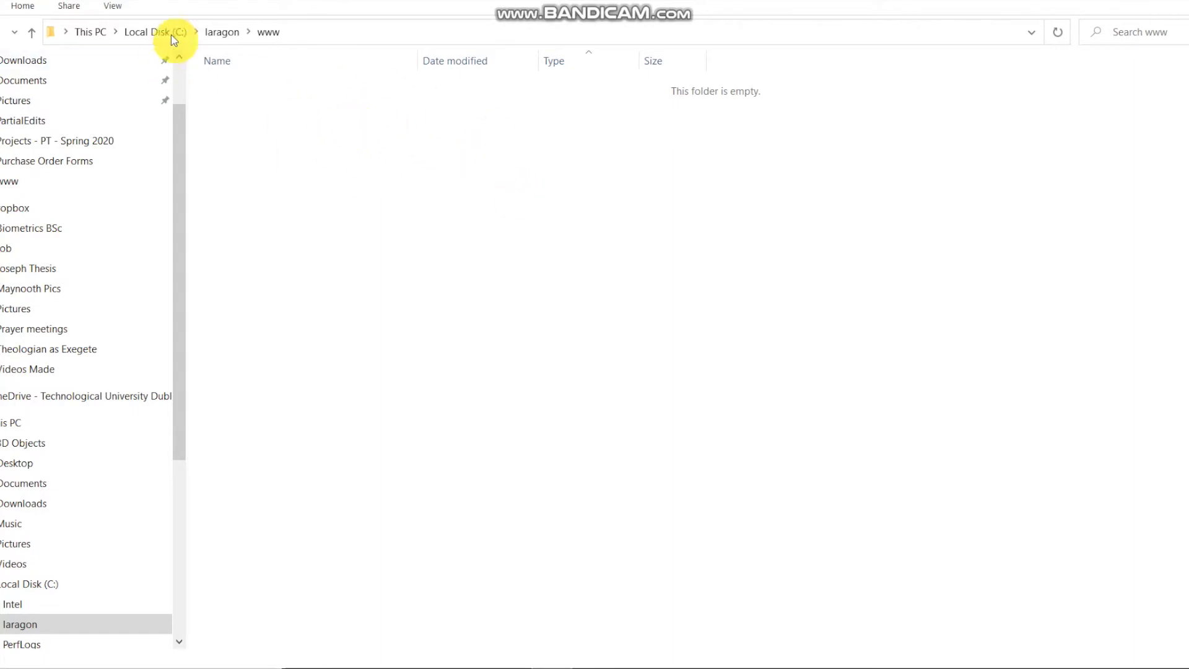
right_click(284, 158)
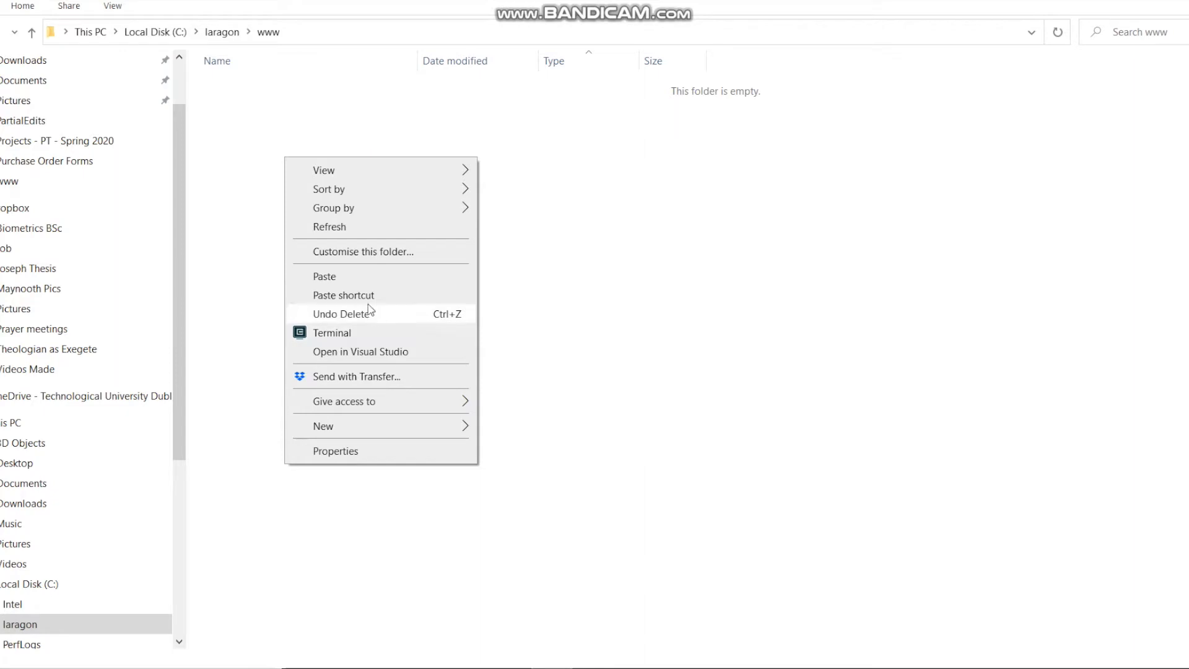
left_click(342, 275)
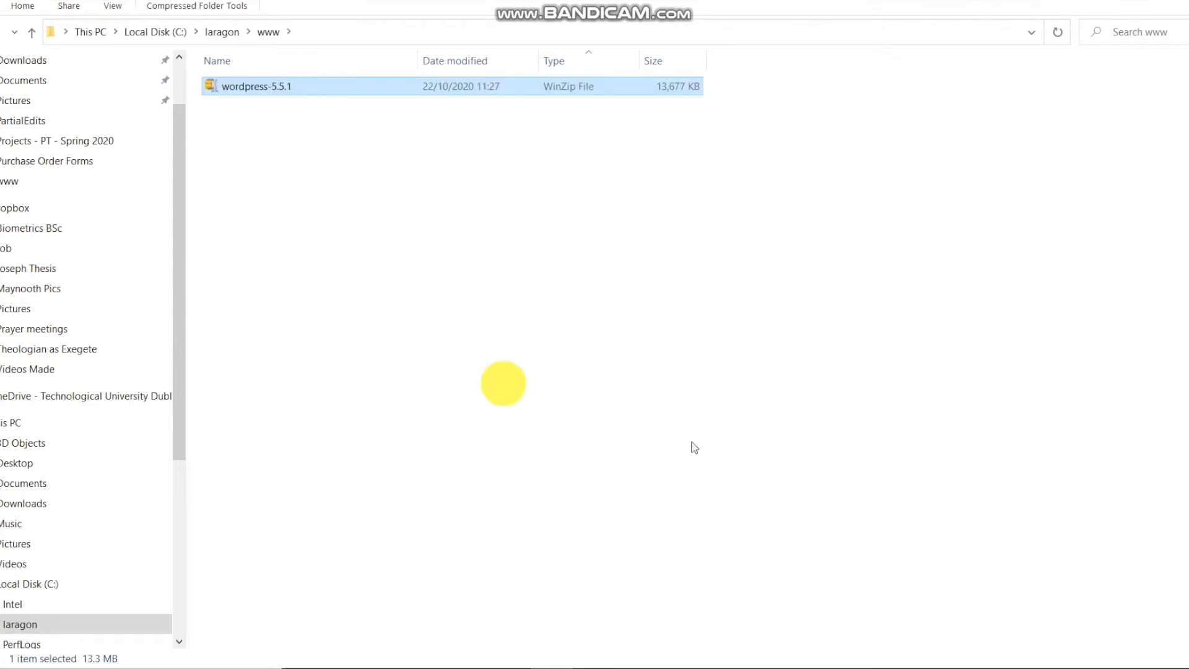
Step: Open the wordpress-5.5.1 archive in www with Windows Explorer and copy the wordpress folder inside it
right_click(239, 93)
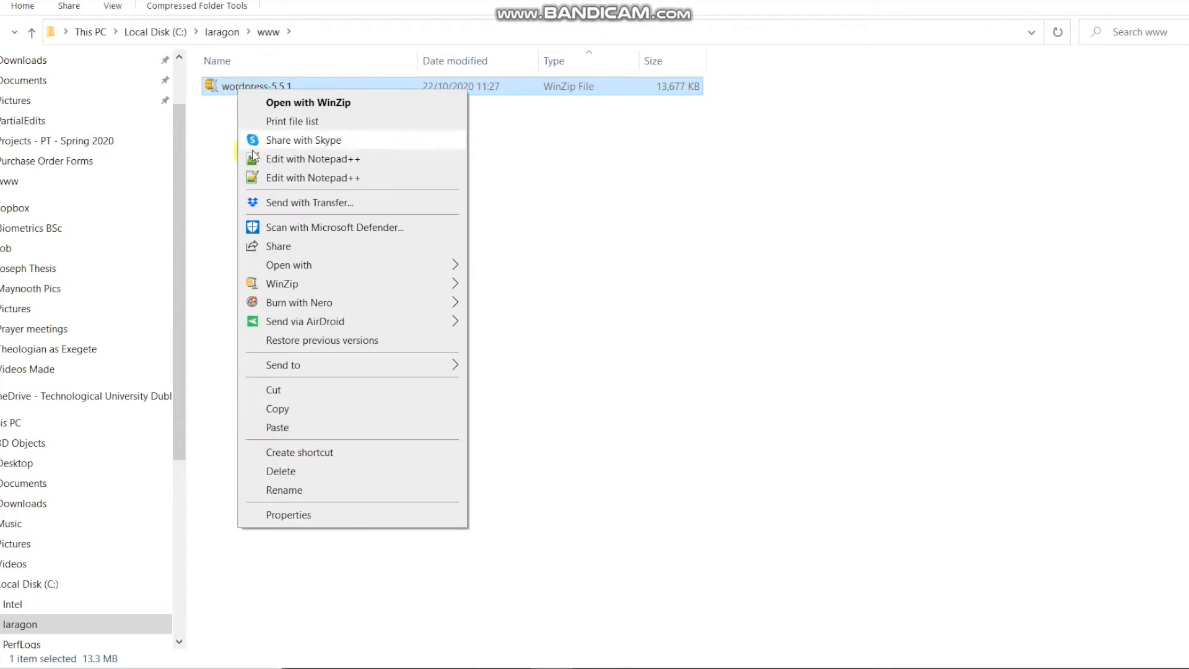
mouse_move(316, 266)
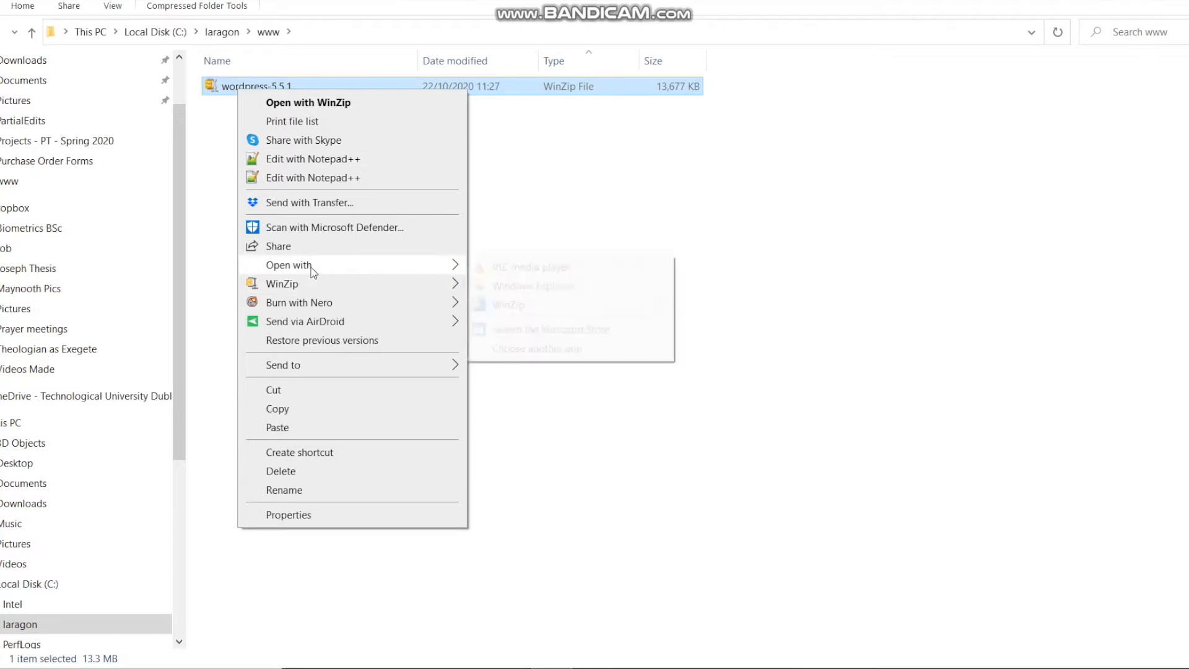
left_click(548, 294)
left_click(649, 353)
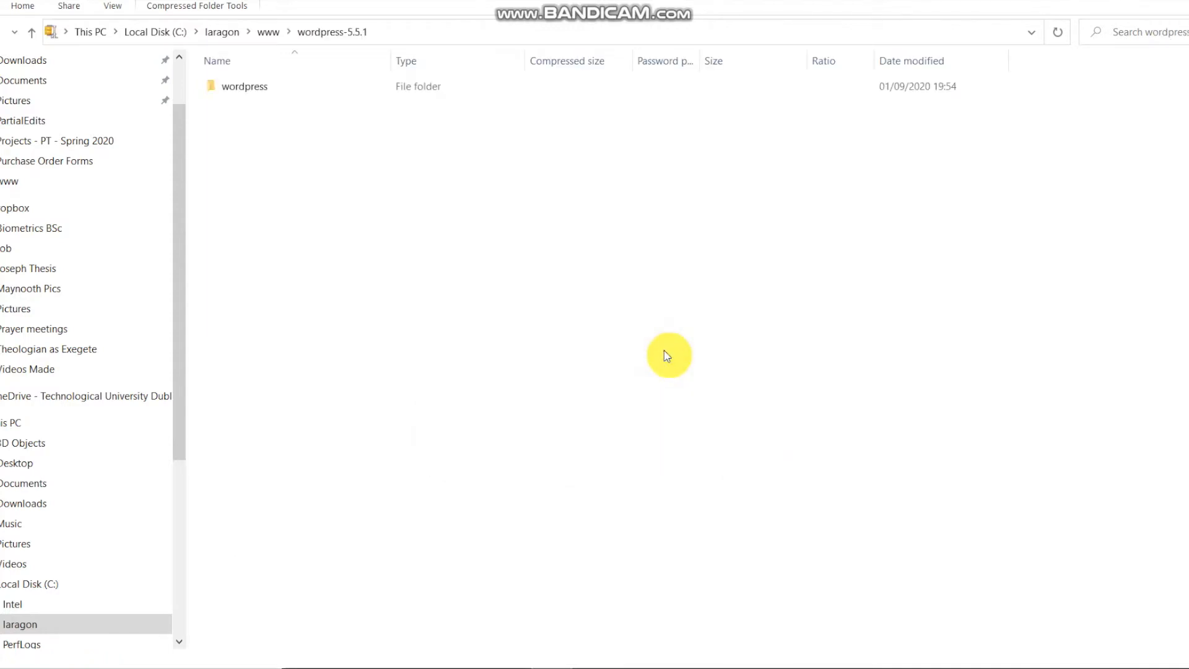
left_click(254, 93)
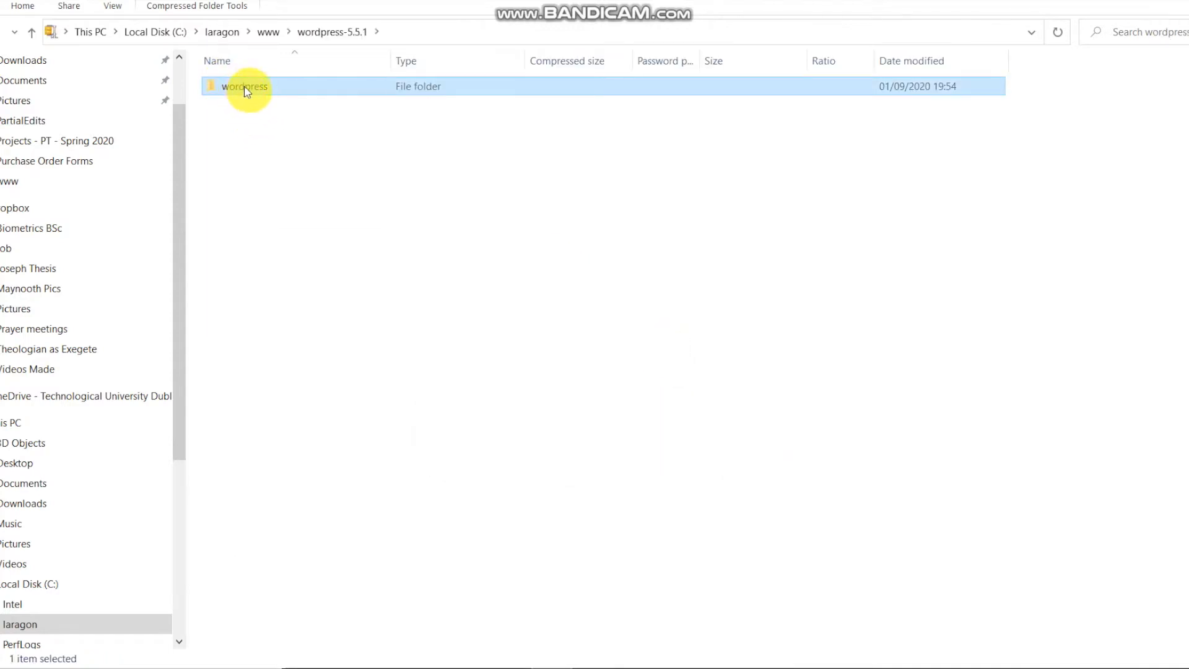
right_click(246, 91)
left_click(300, 164)
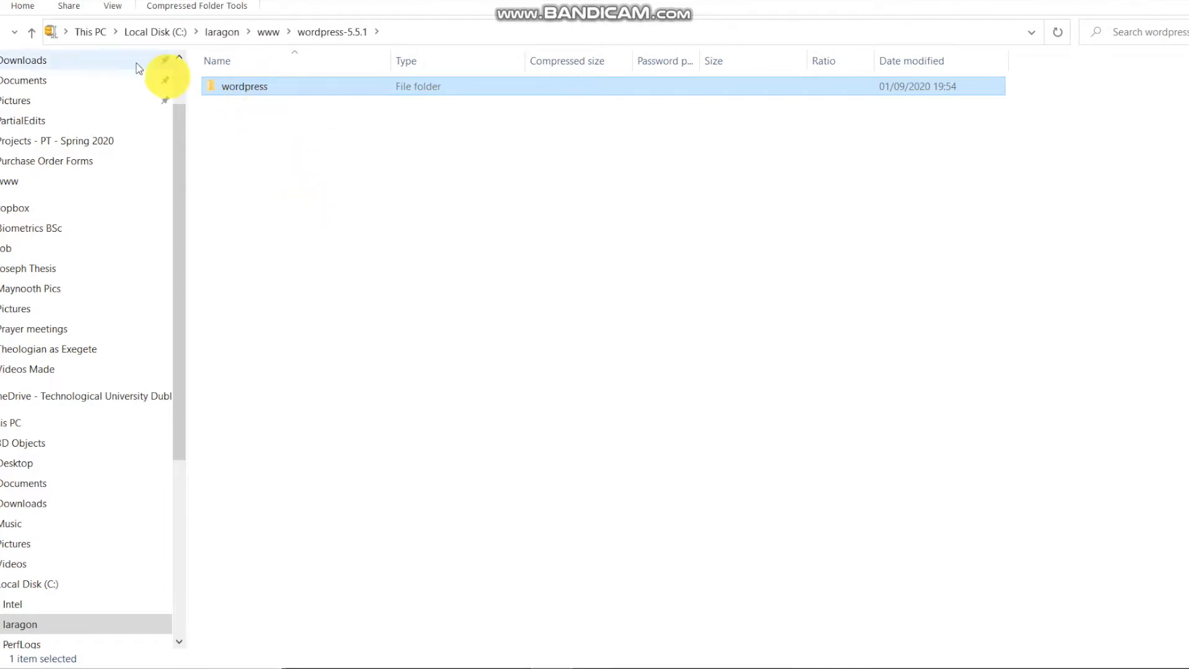
left_click(29, 35)
left_click(29, 35)
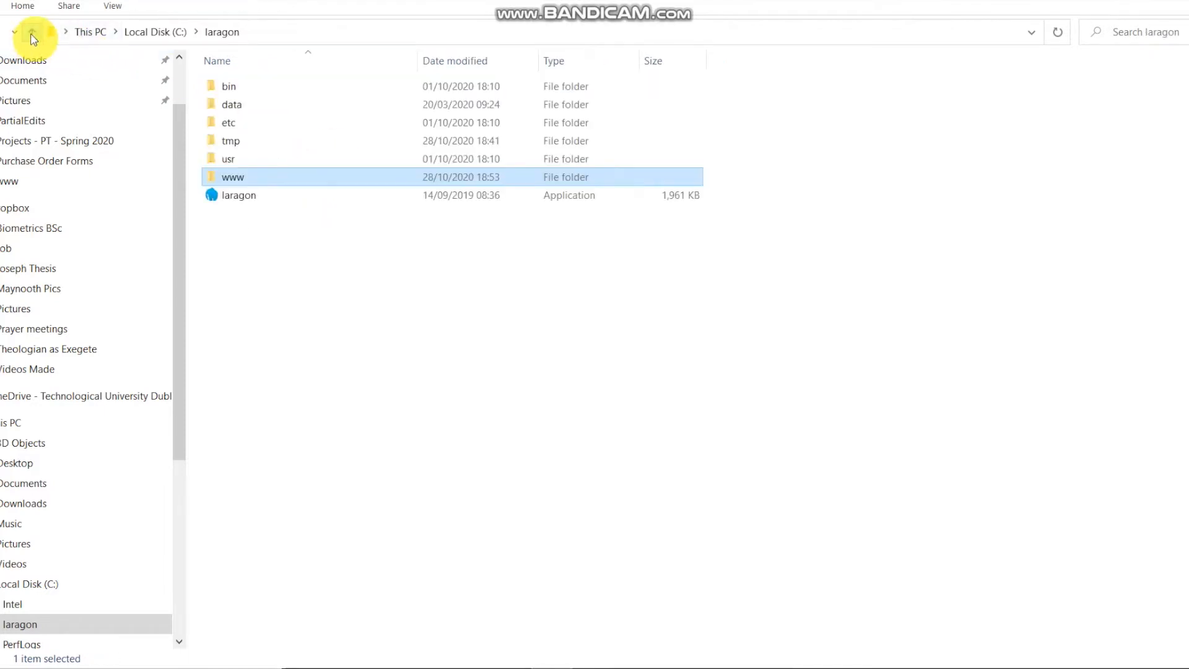
double_click(240, 179)
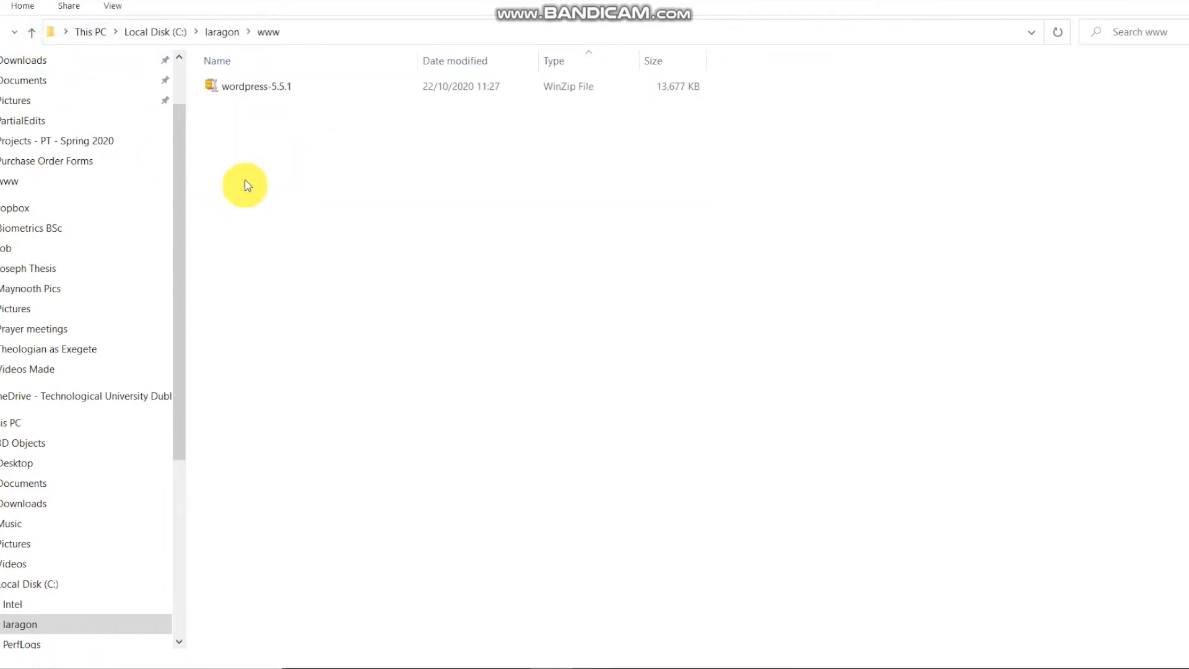
right_click(308, 185)
left_click(361, 302)
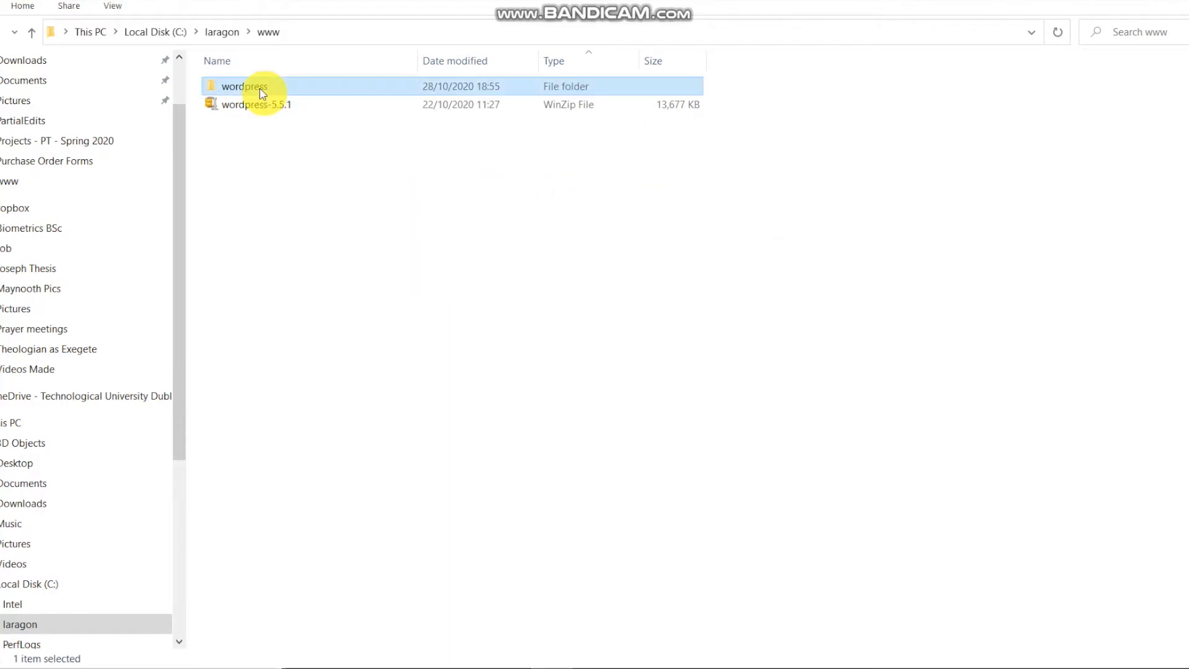
double_click(252, 87)
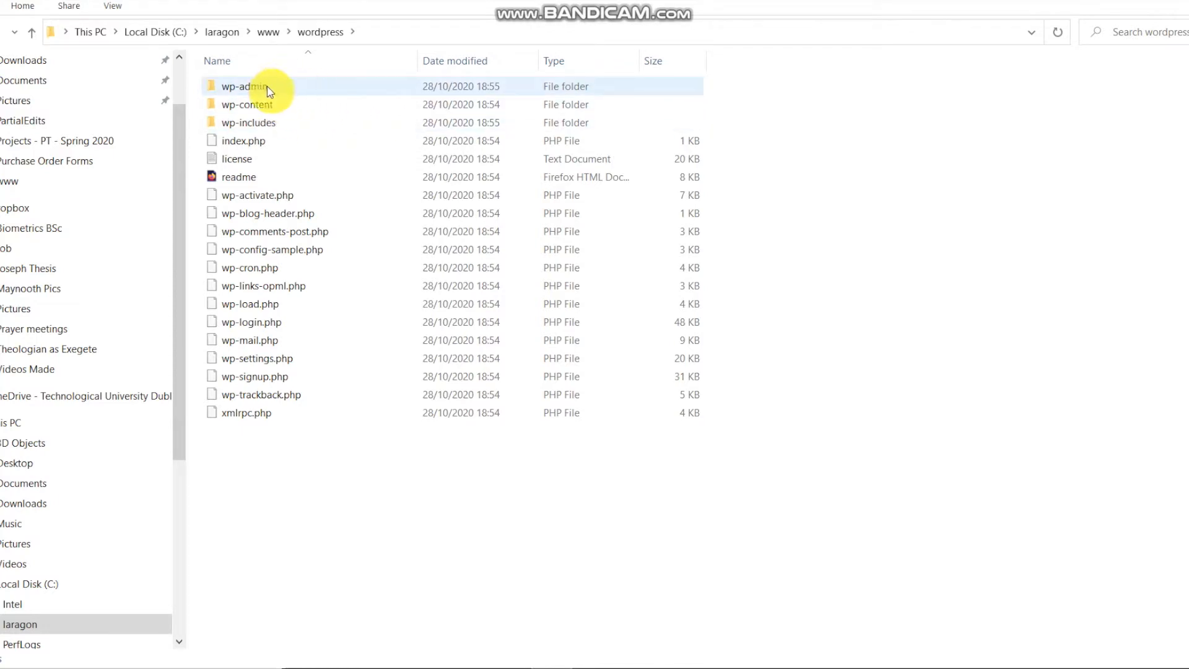
mouse_move(266, 87)
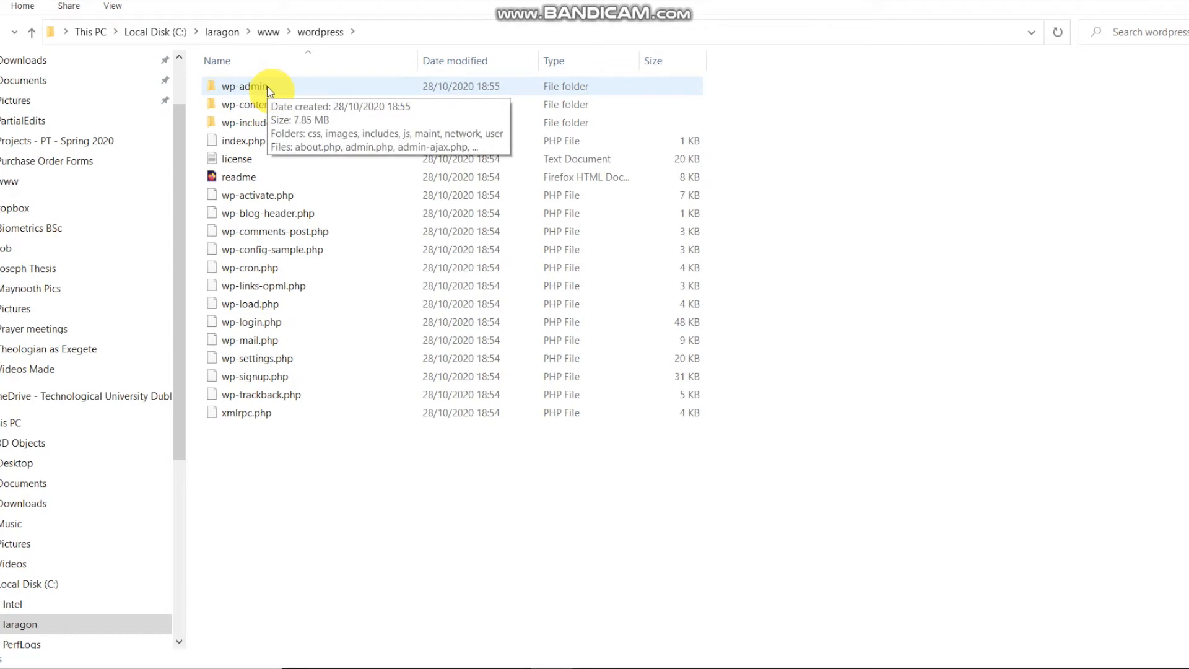
left_click(35, 39)
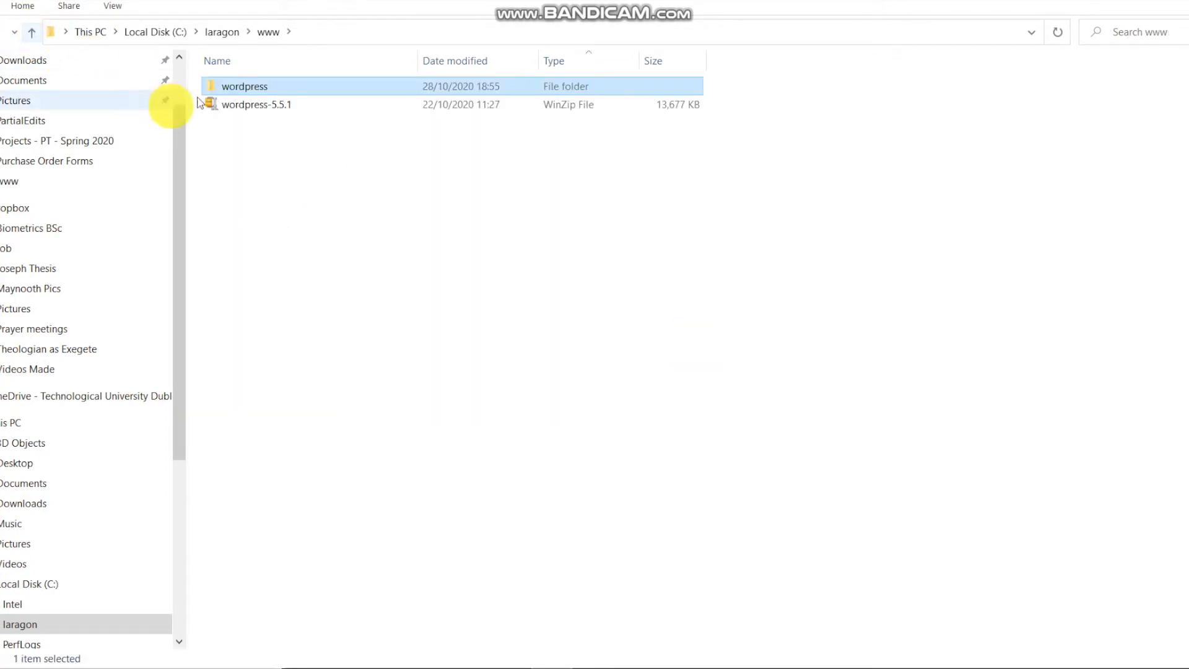
Step: Delete the wordpress-5.5.1 archive from the www folder
left_click(256, 110)
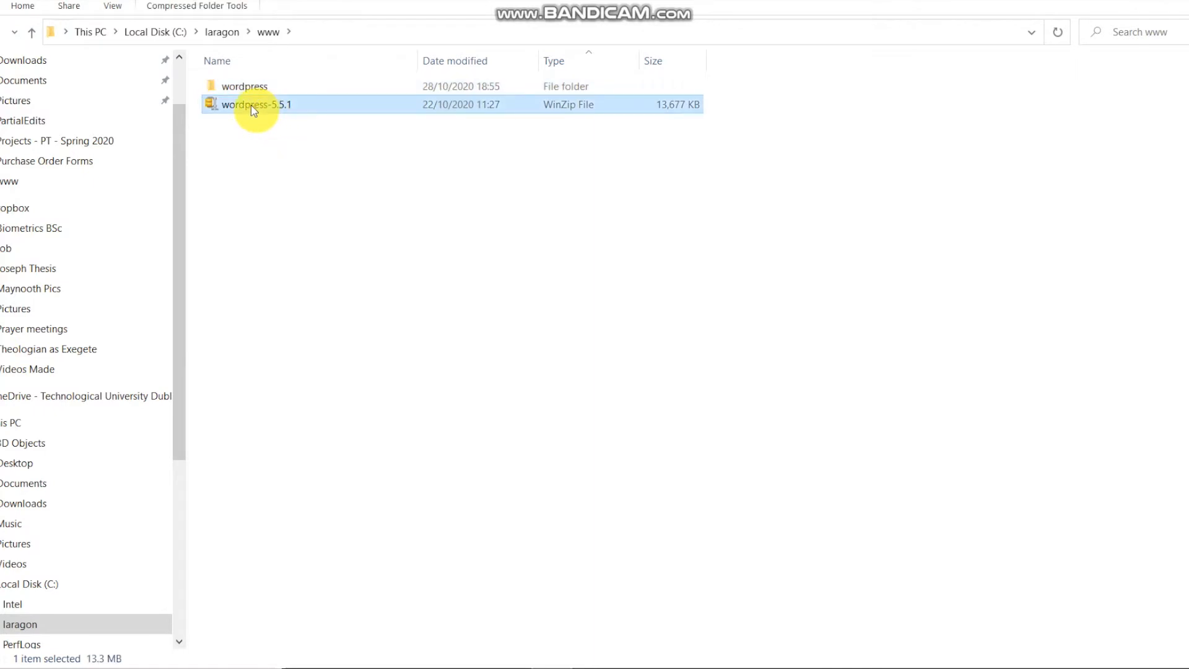
right_click(253, 110)
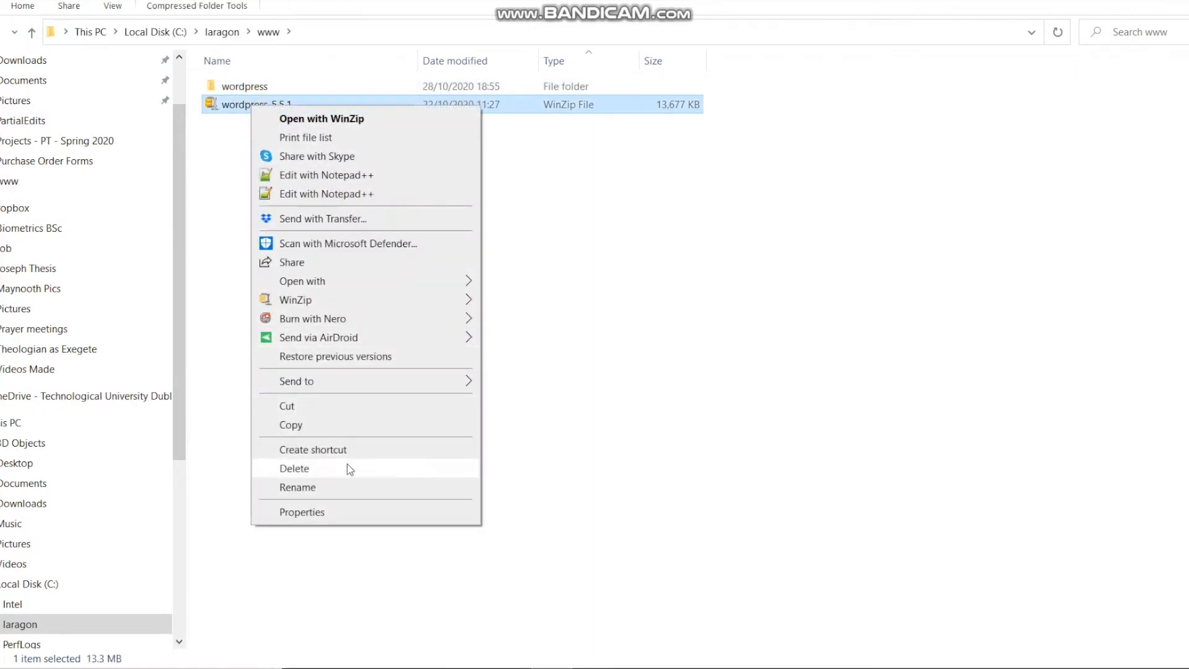
left_click(319, 471)
left_click(218, 90)
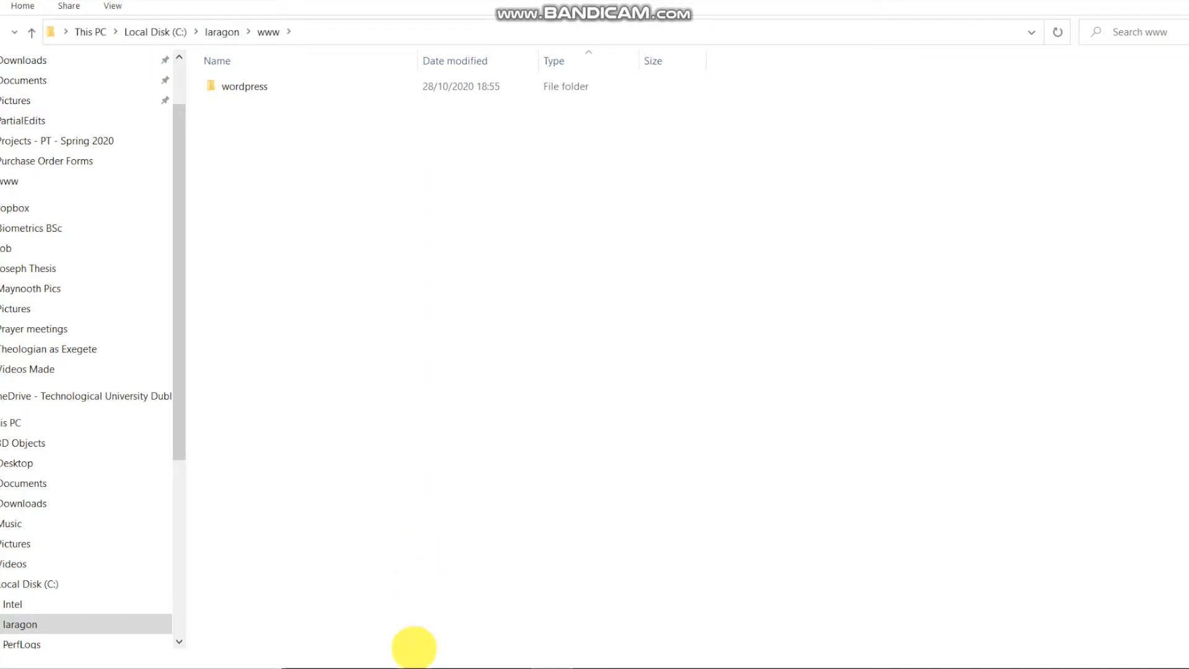
Step: Open phpMyAdmin from Laragon, then switch to the Word document and copy the database name wp_data_cdm_2020
left_click(464, 668)
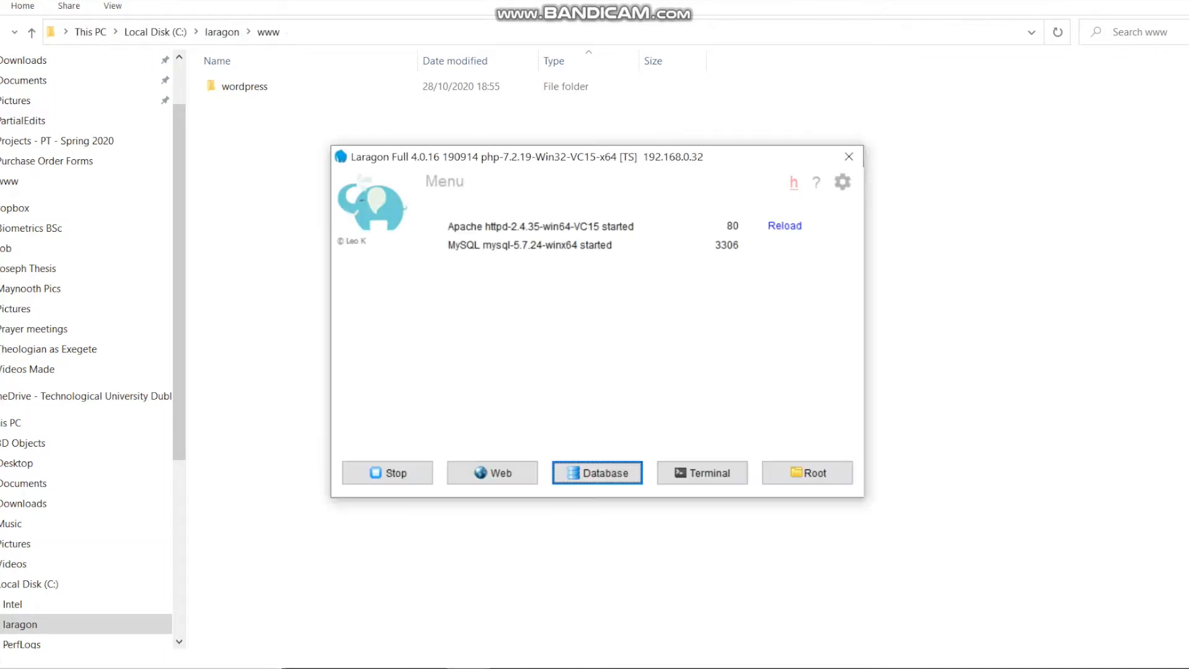
left_click(608, 475)
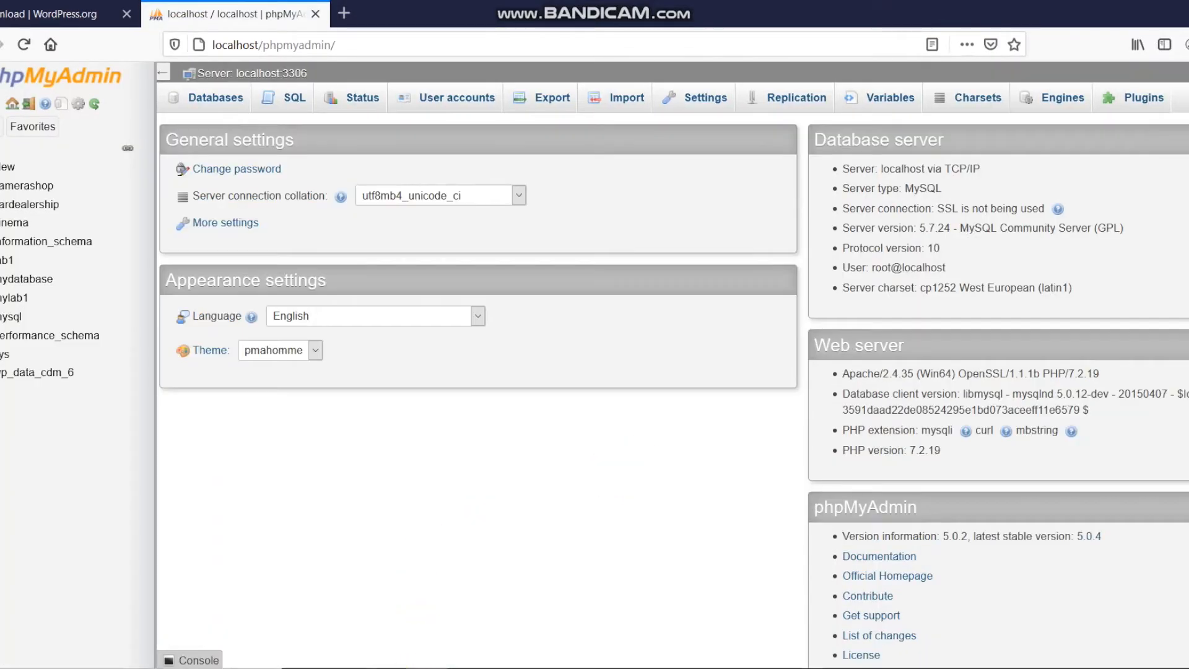
left_click(428, 668)
left_click(662, 240)
left_click_drag(796, 234, 580, 233)
right_click(635, 240)
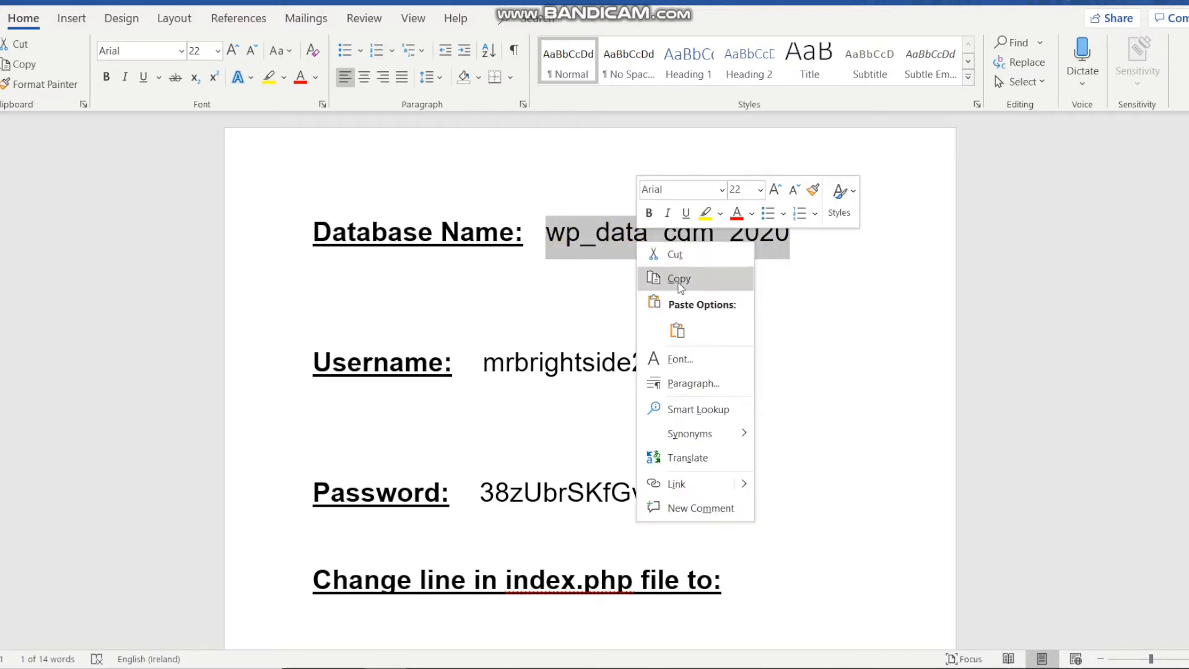
left_click(679, 283)
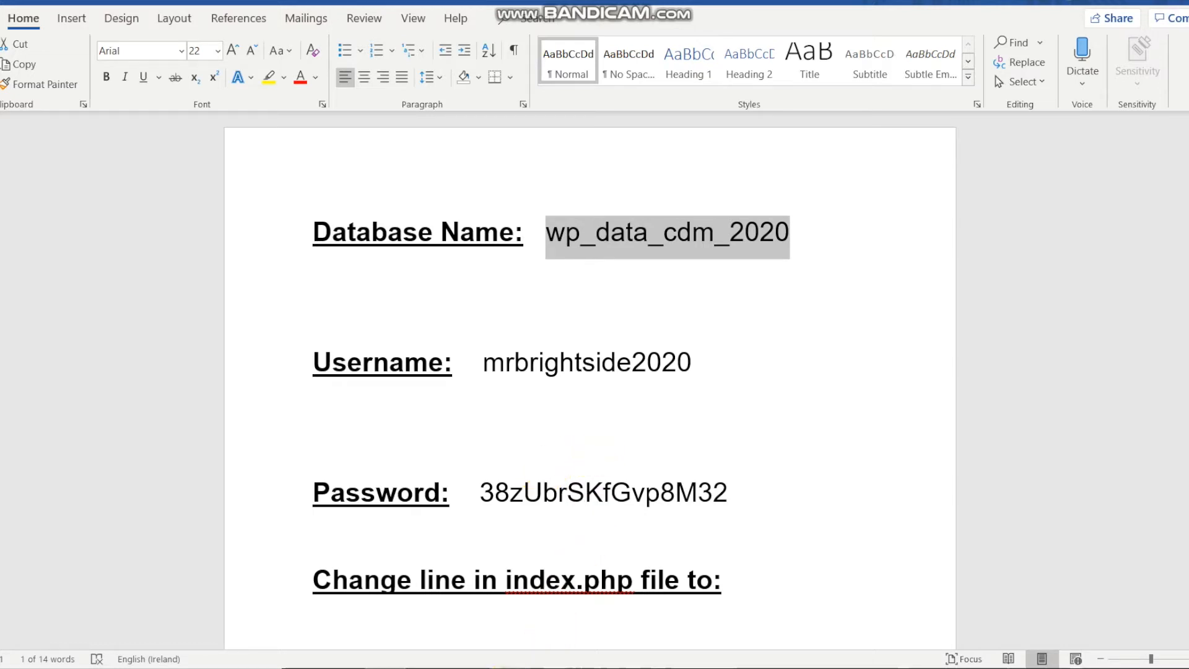
Step: Switch back to phpMyAdmin and create a database named wp_data_cdm_2020 with the latin1_swedish_ci collation
mouse_move(509, 668)
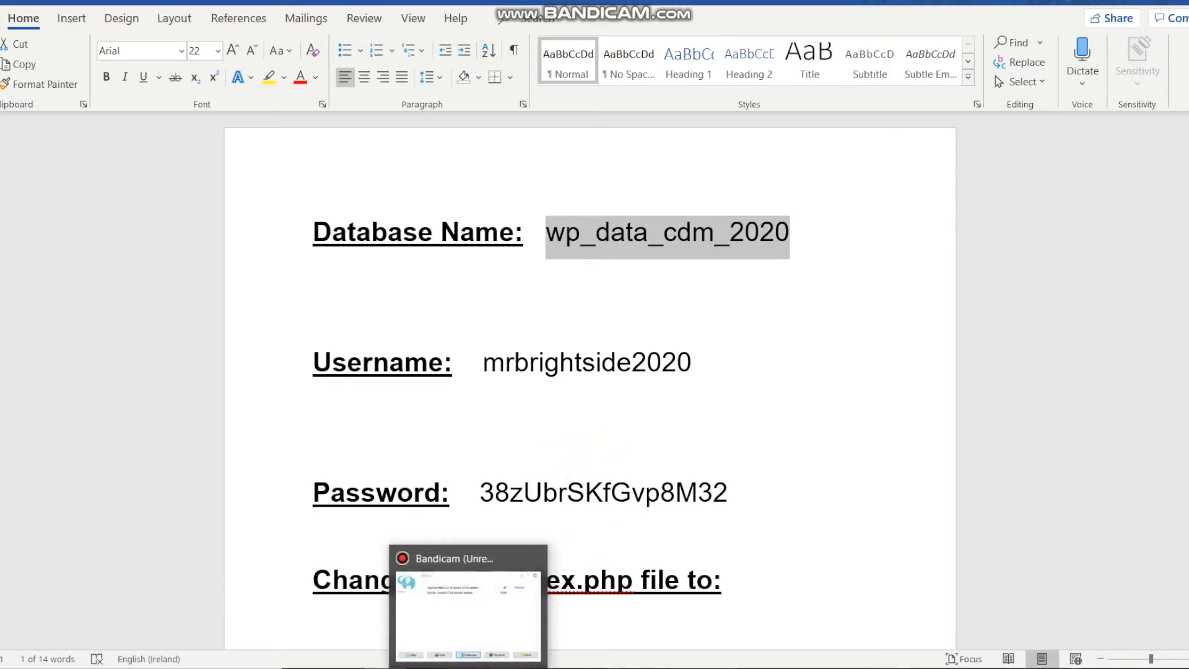
left_click(428, 668)
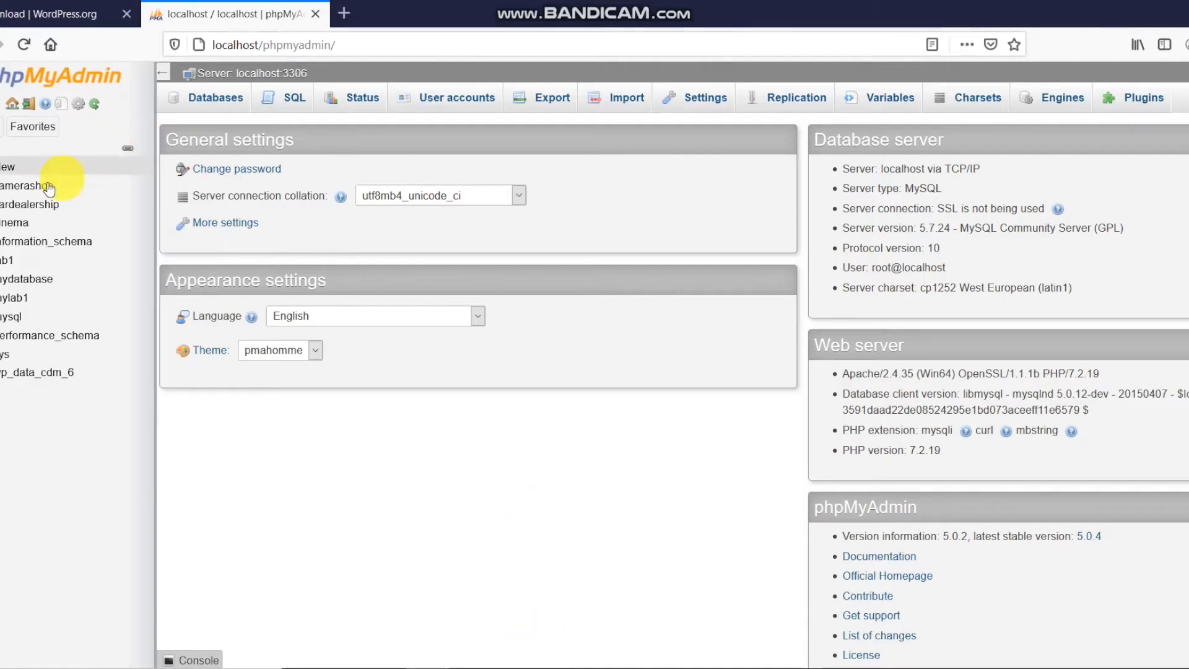
left_click(222, 101)
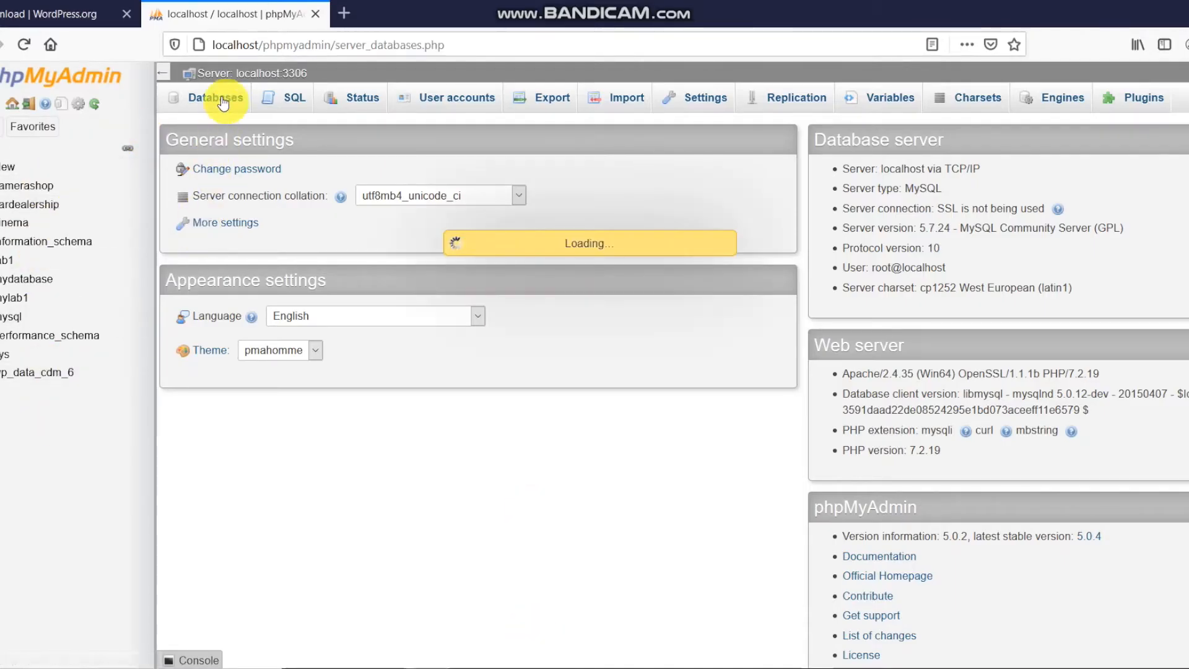
right_click(257, 219)
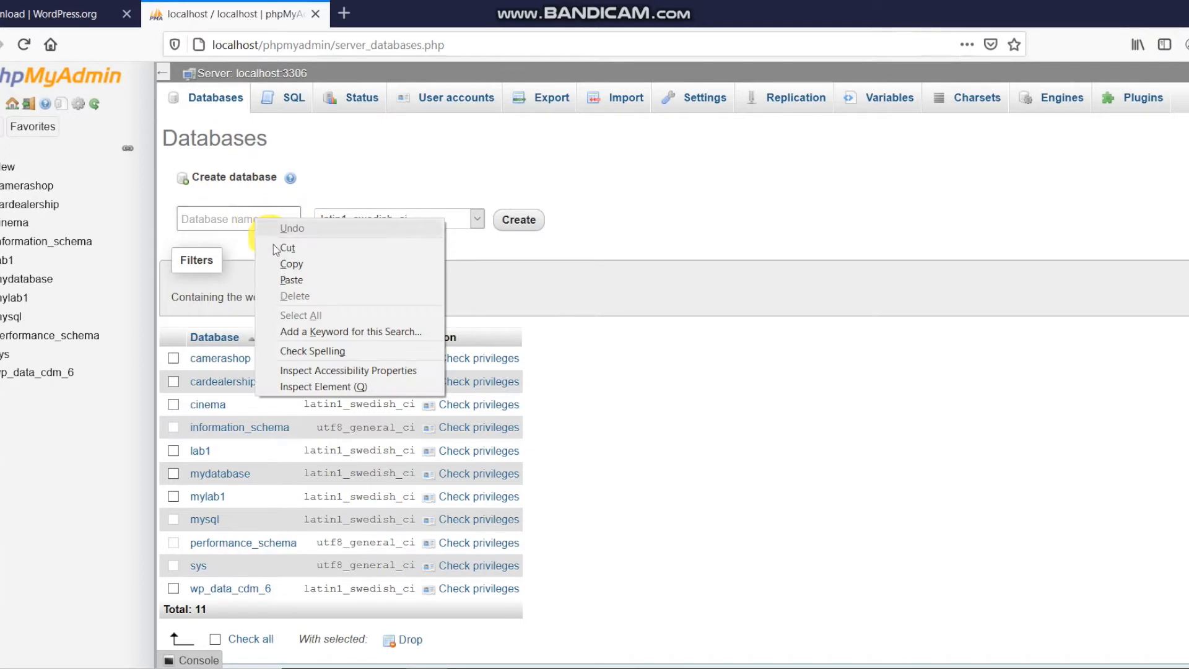
left_click(291, 280)
left_click_drag(286, 219, 184, 224)
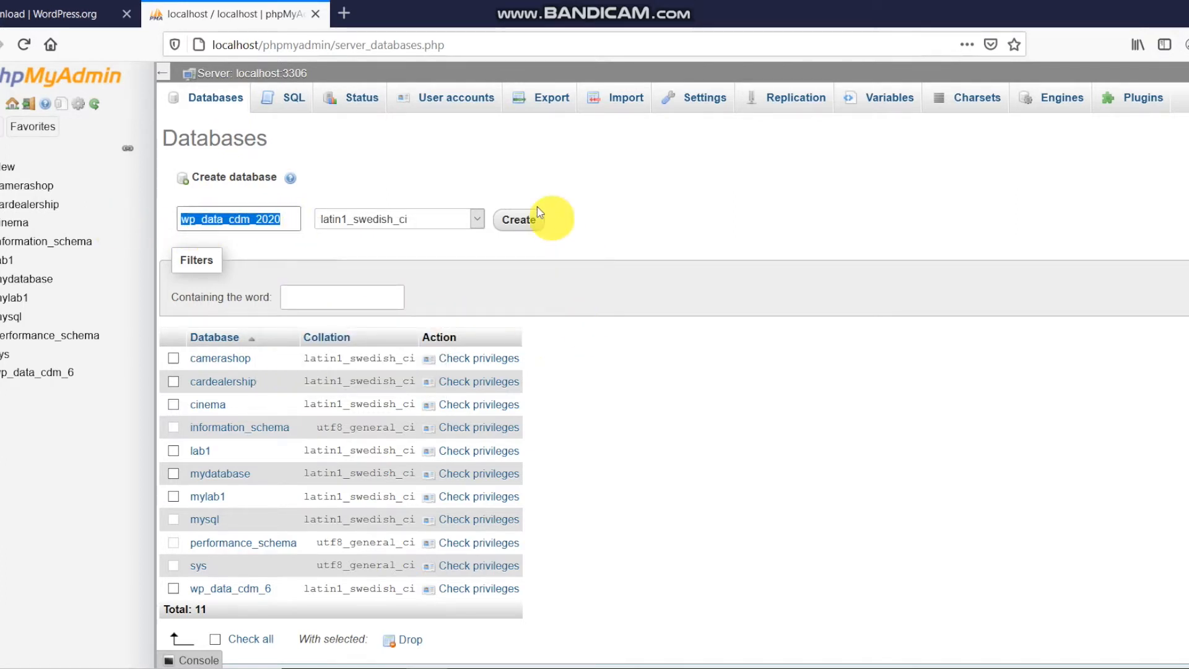
left_click(524, 227)
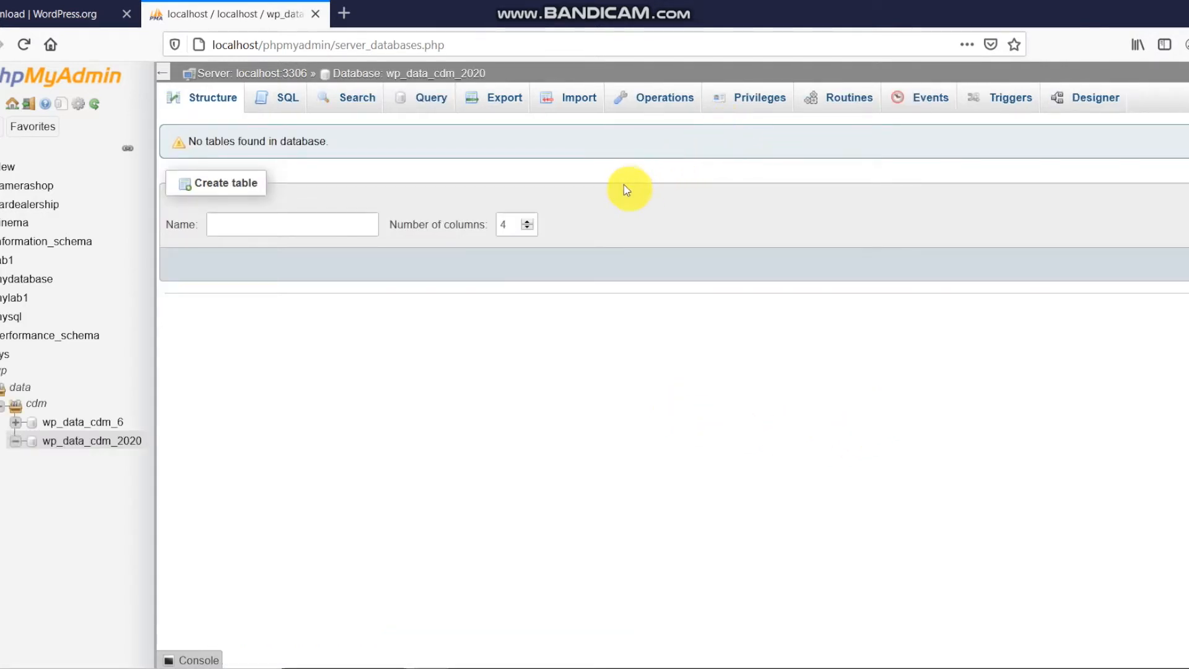
left_click(757, 98)
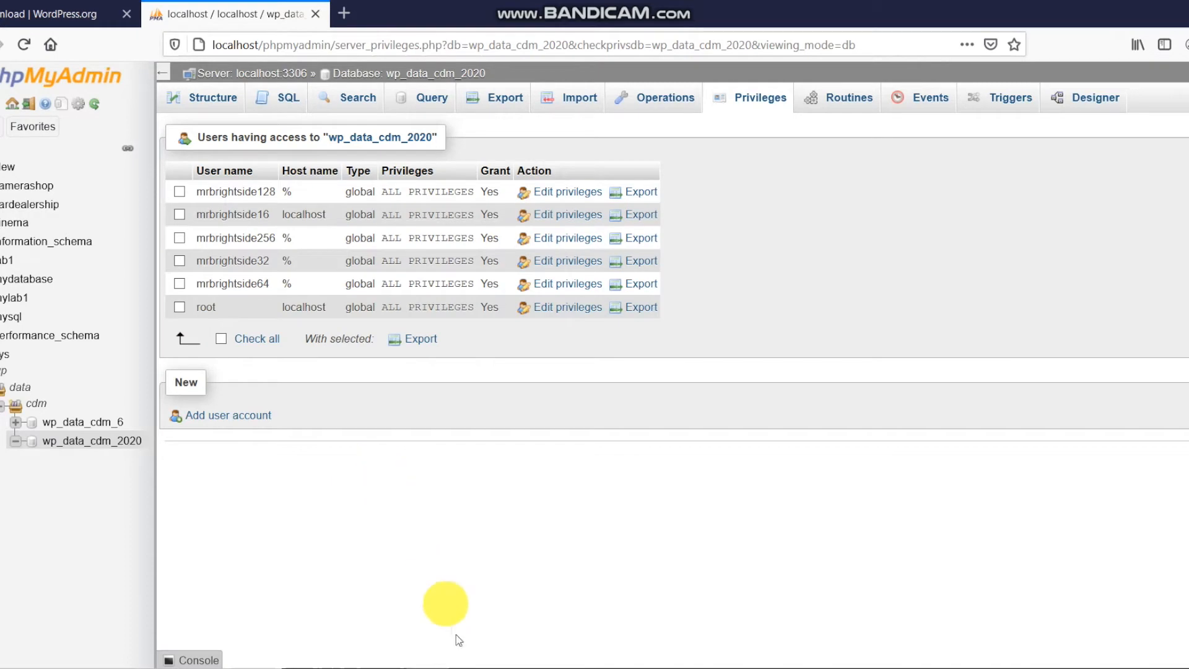
left_click(467, 668)
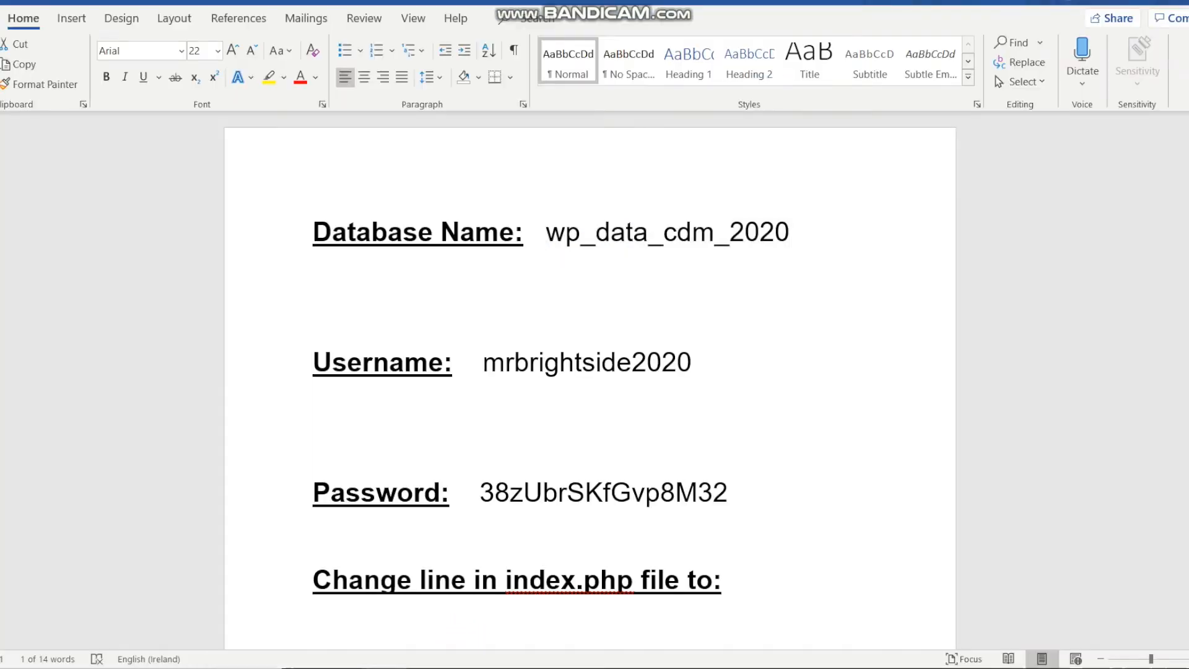
double_click(537, 363)
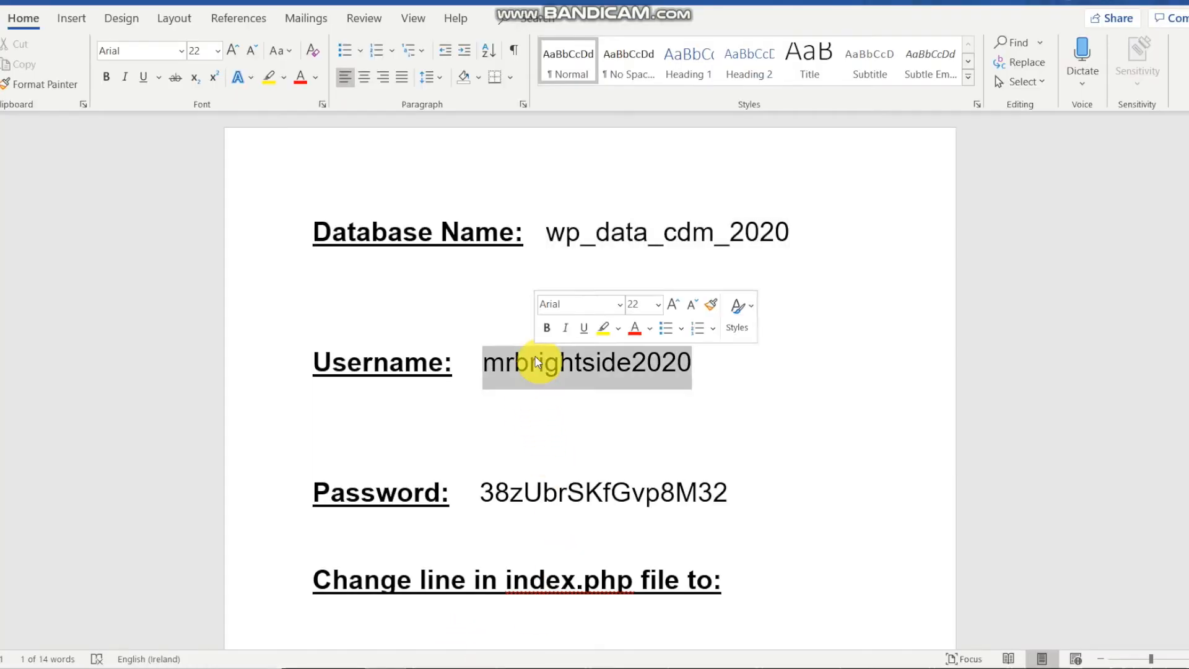
right_click(623, 365)
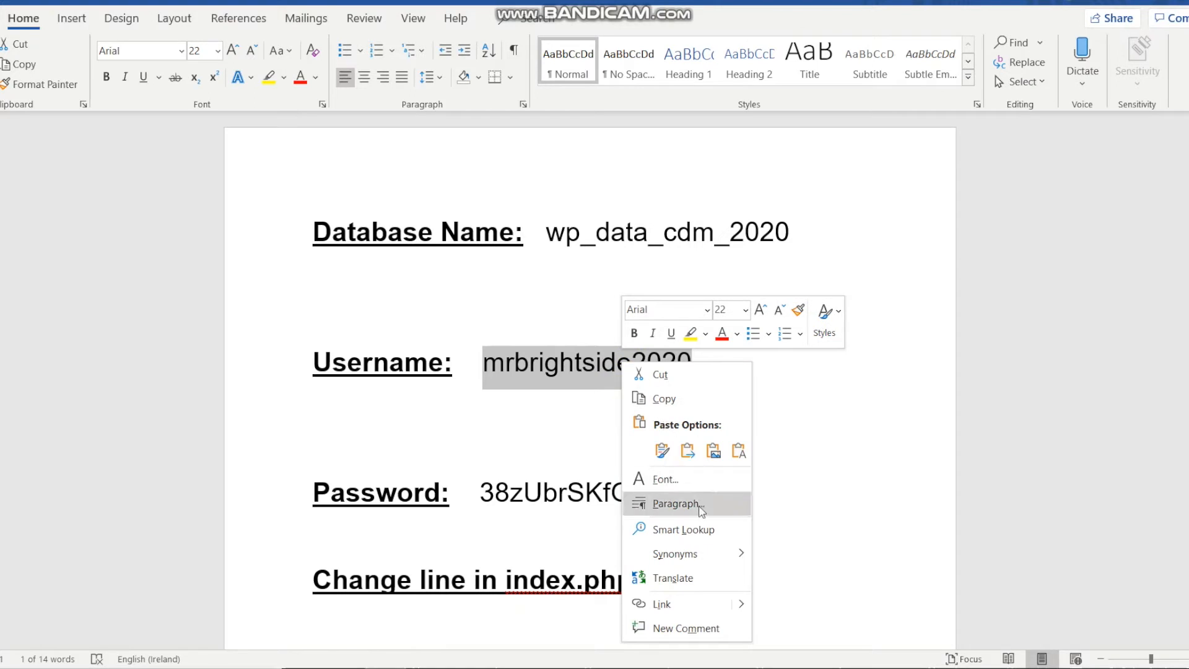
left_click(712, 399)
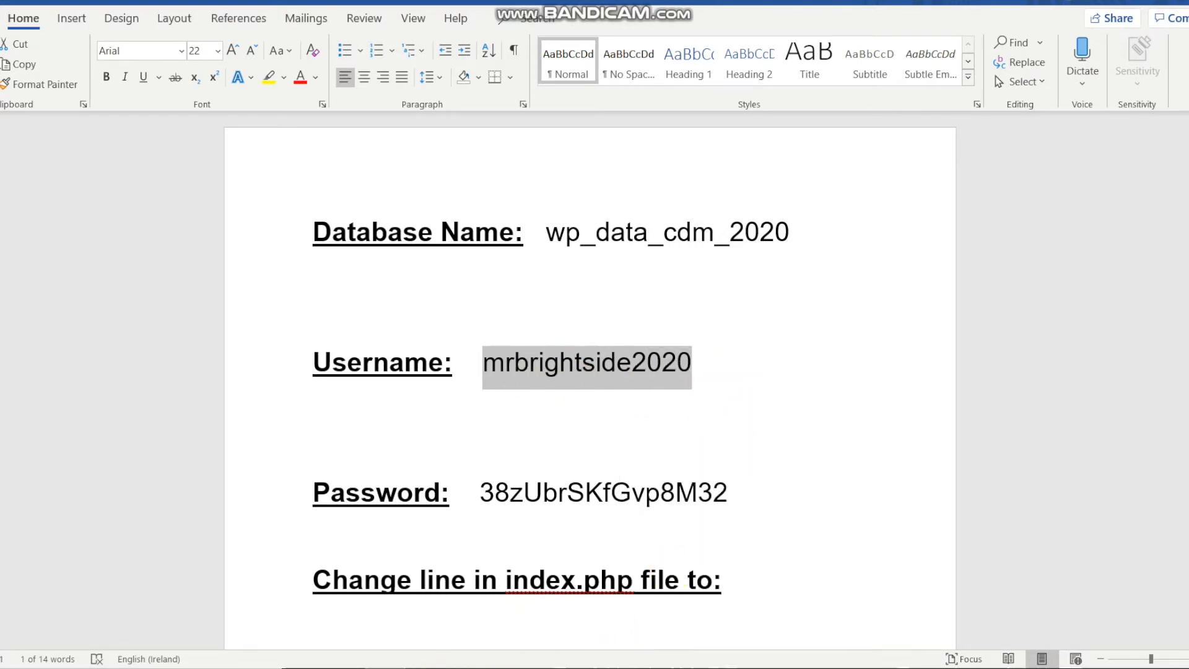
Step: Switch back to phpMyAdmin, start adding a user account for the database and paste mrbrightside2020 as its user name
left_click(657, 668)
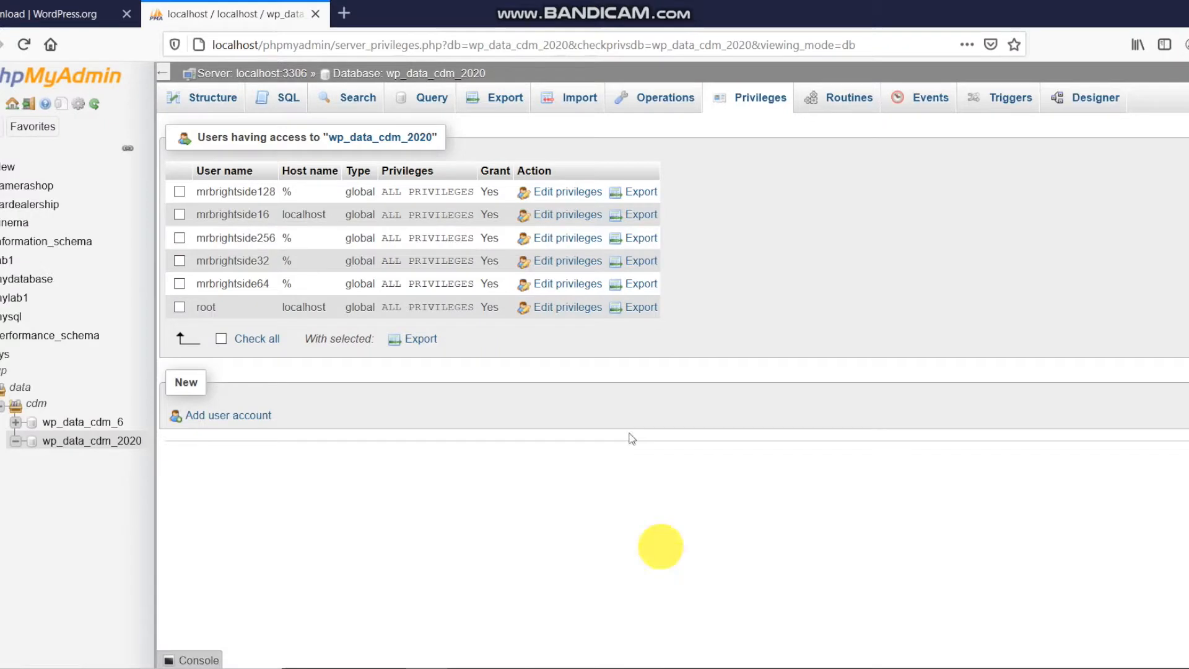
left_click(218, 409)
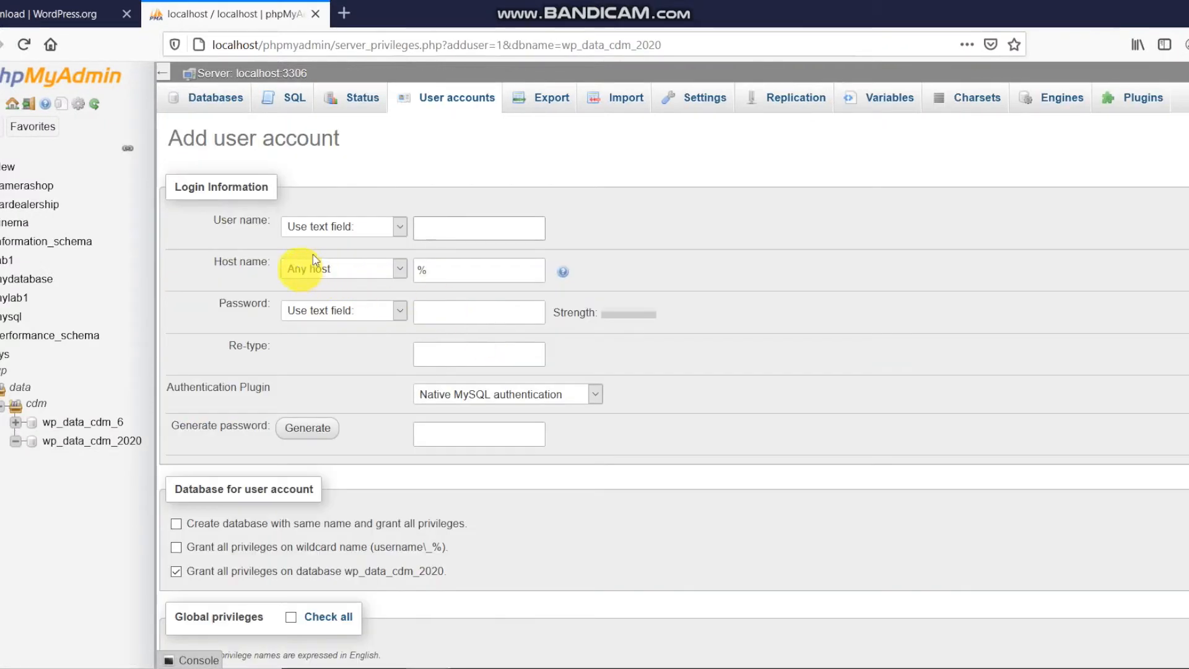
left_click(464, 236)
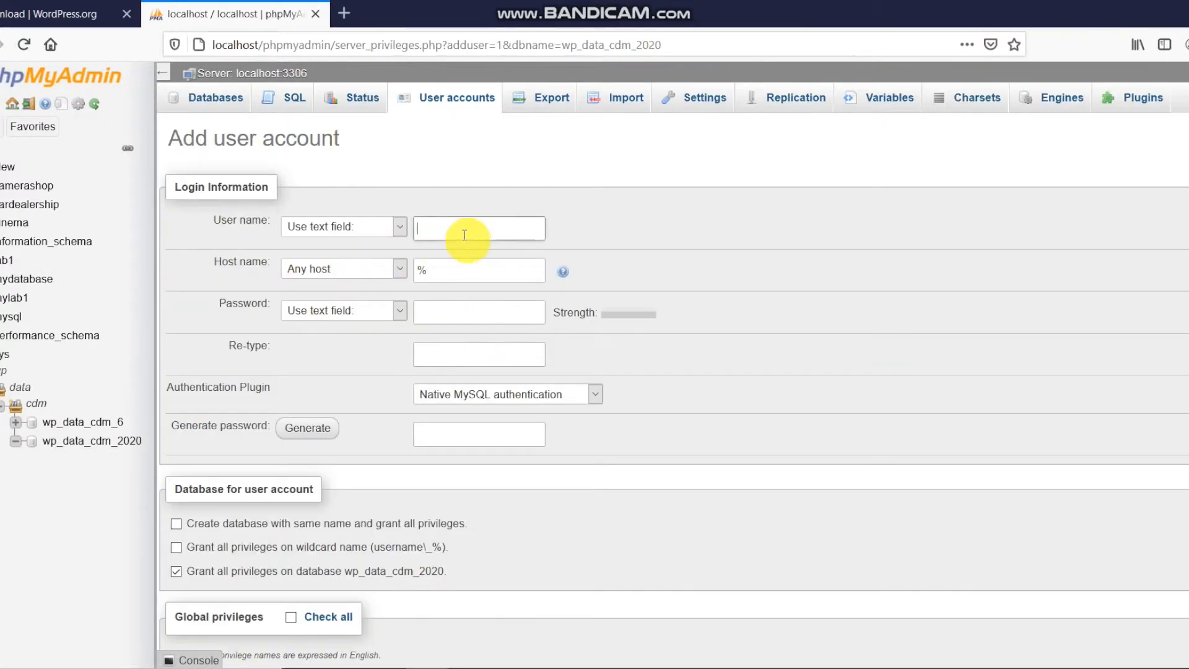
right_click(465, 235)
left_click(505, 311)
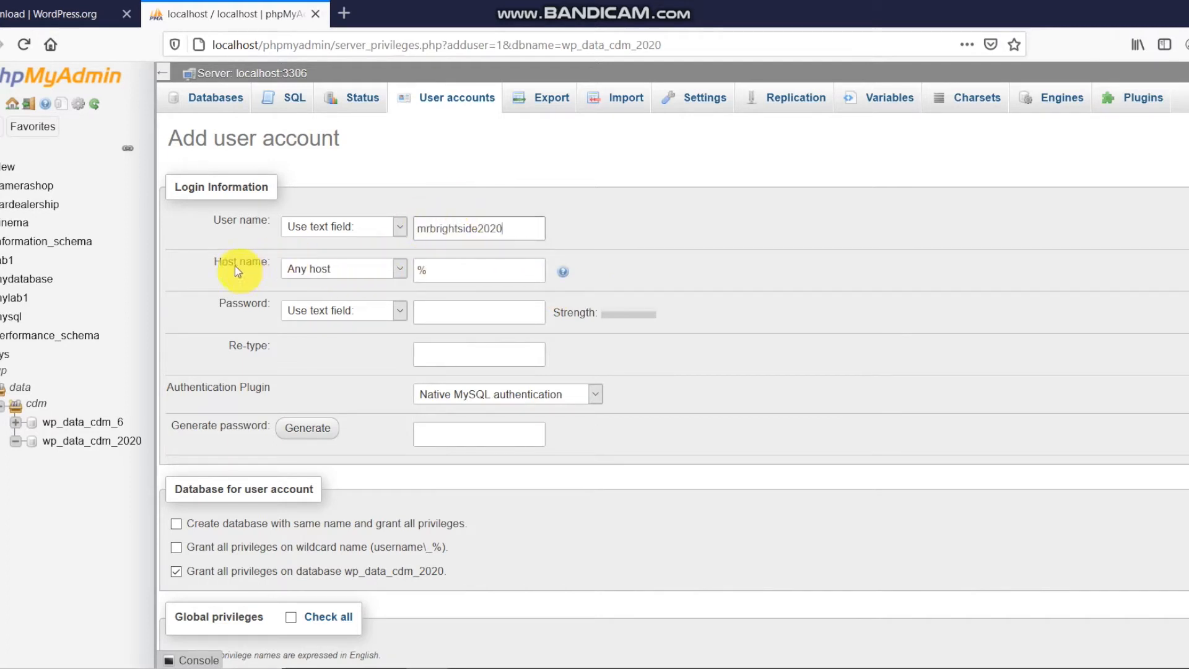
Step: Set the new user account's host name to Local (localhost)
left_click(401, 269)
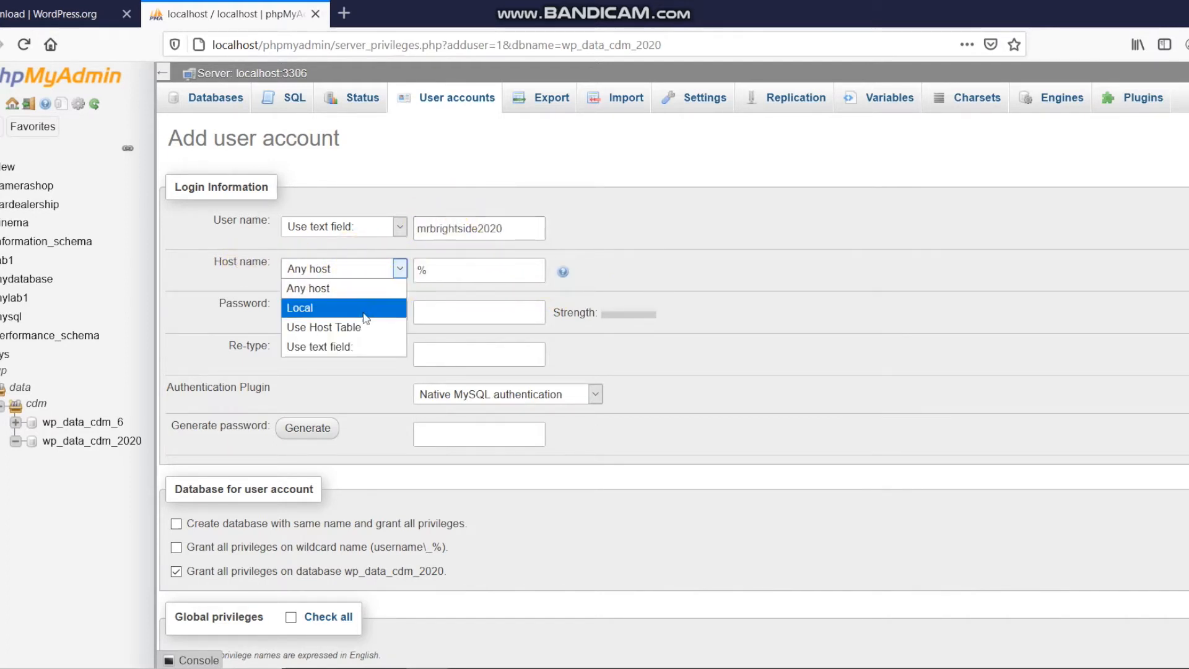
left_click(319, 310)
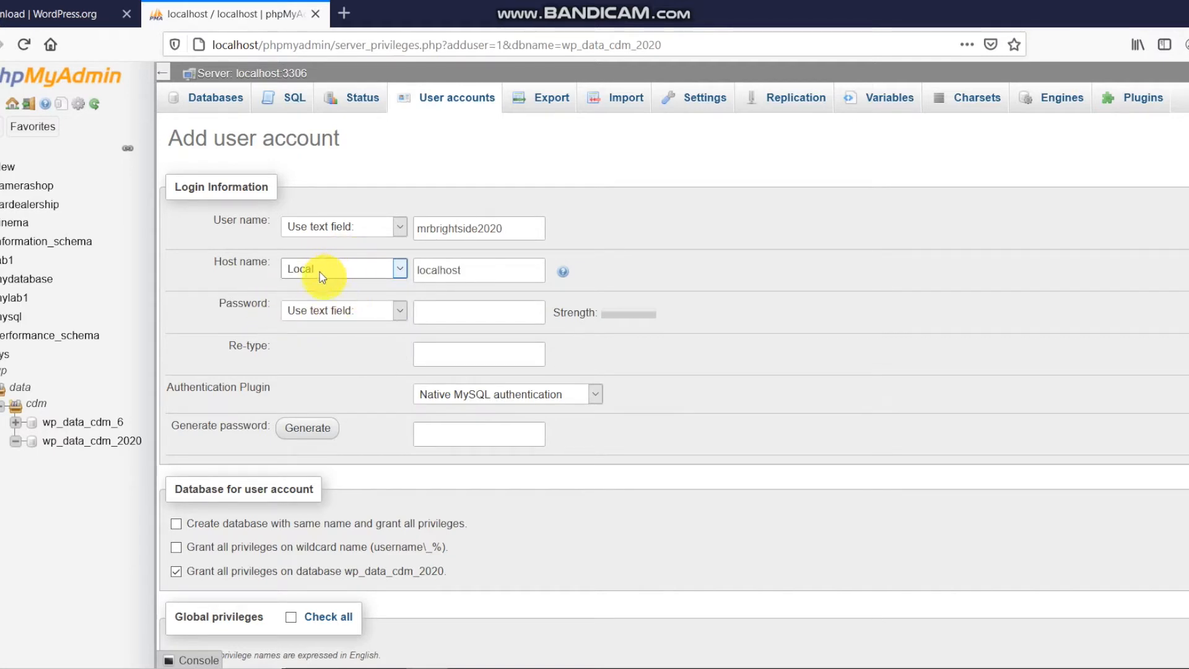
left_click(322, 267)
left_click(316, 290)
left_click(400, 271)
left_click(314, 310)
Step: Switch to the WPInstall Word document and copy the database password
left_click(444, 311)
mouse_move(427, 668)
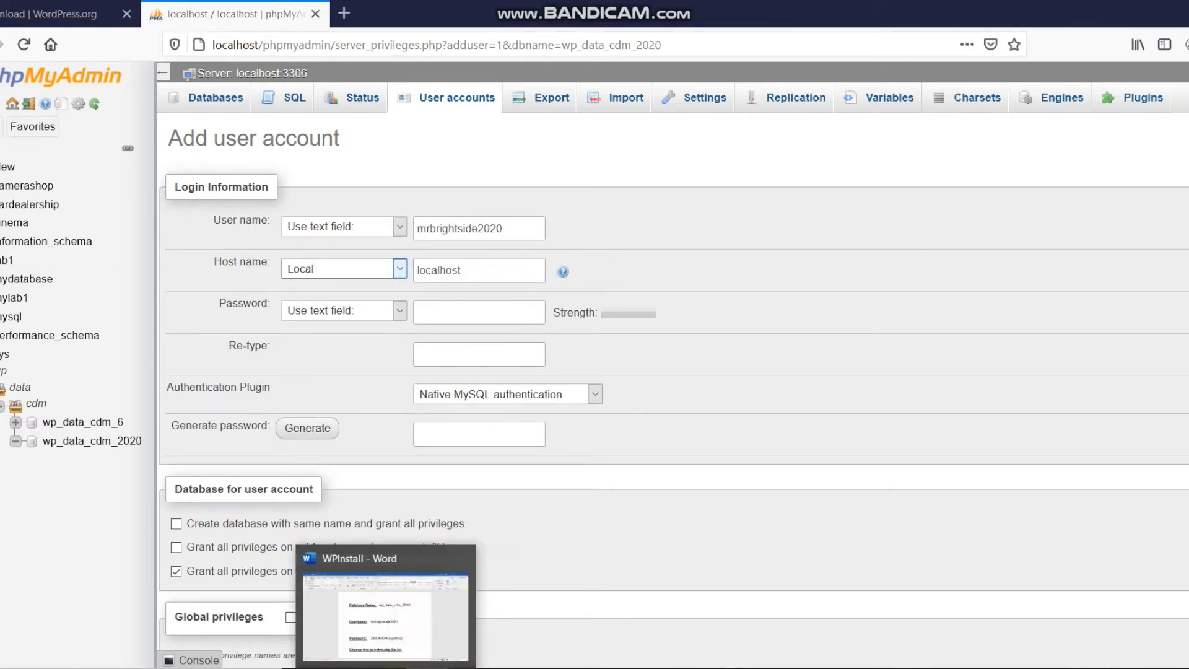
left_click(392, 607)
double_click(565, 489)
right_click(566, 488)
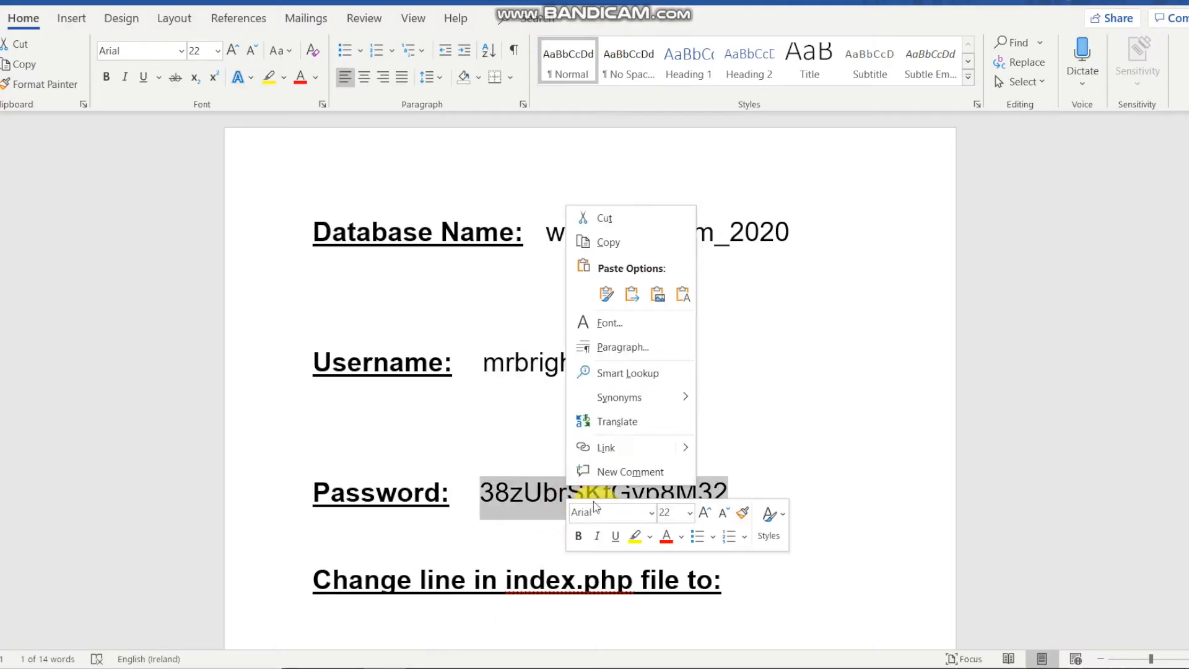
left_click(607, 245)
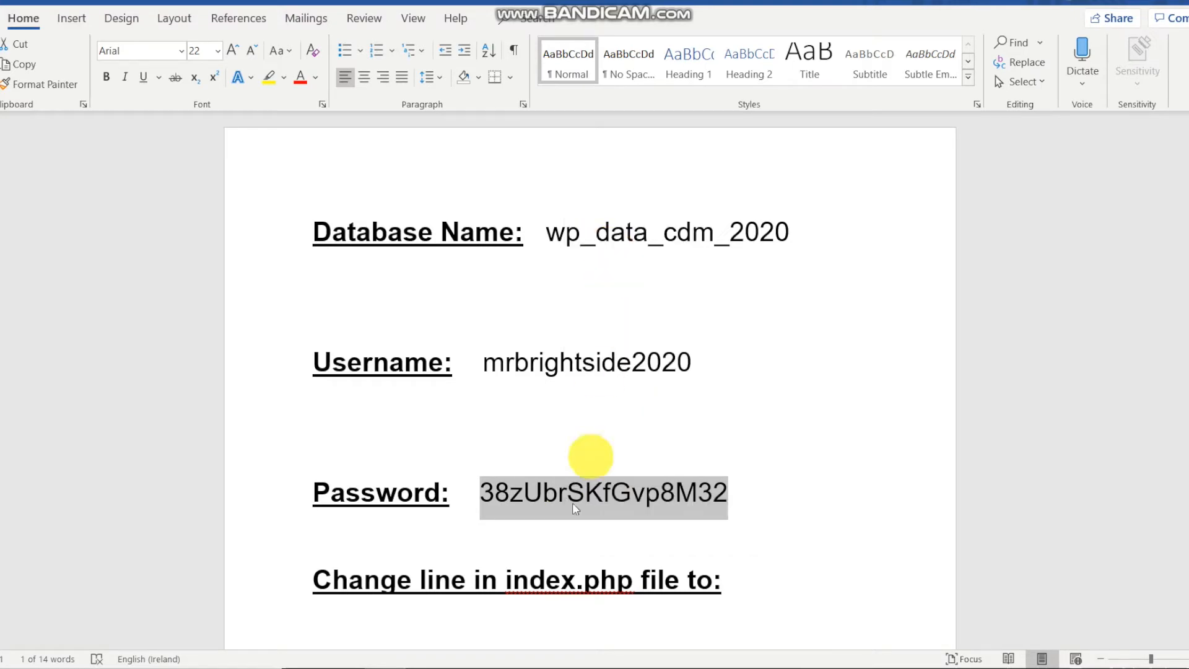
Step: Switch back to phpMyAdmin and paste the copied password into the account's Password and Re-type fields
left_click(437, 667)
left_click(445, 310)
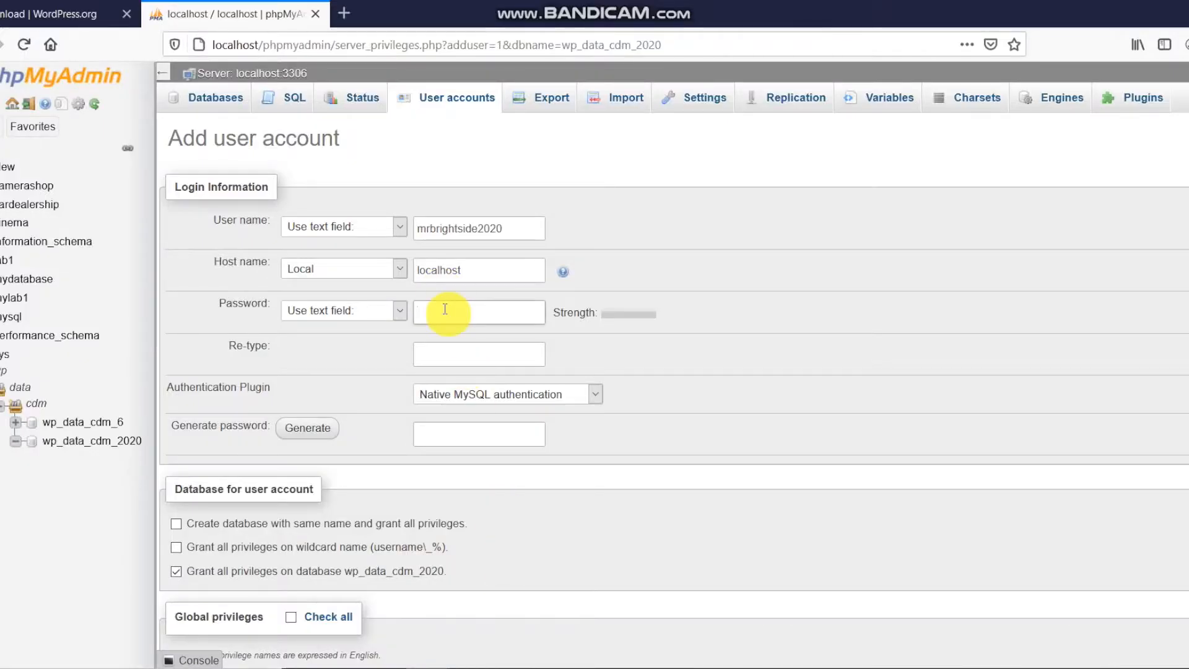
right_click(444, 309)
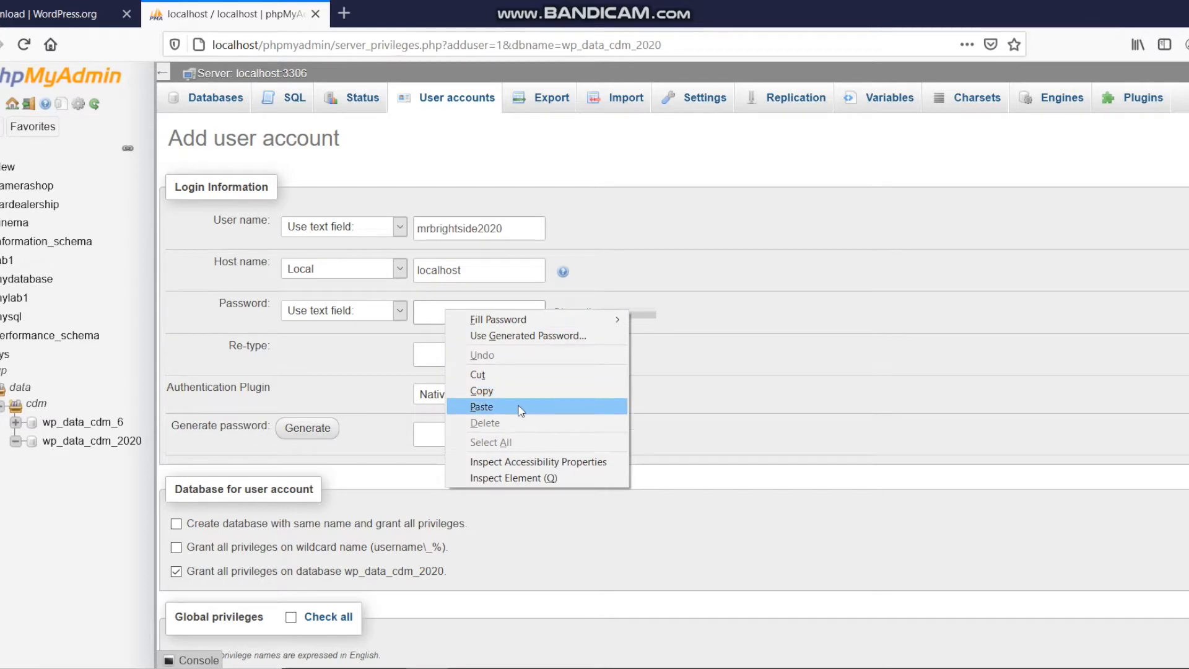
left_click(514, 391)
right_click(473, 354)
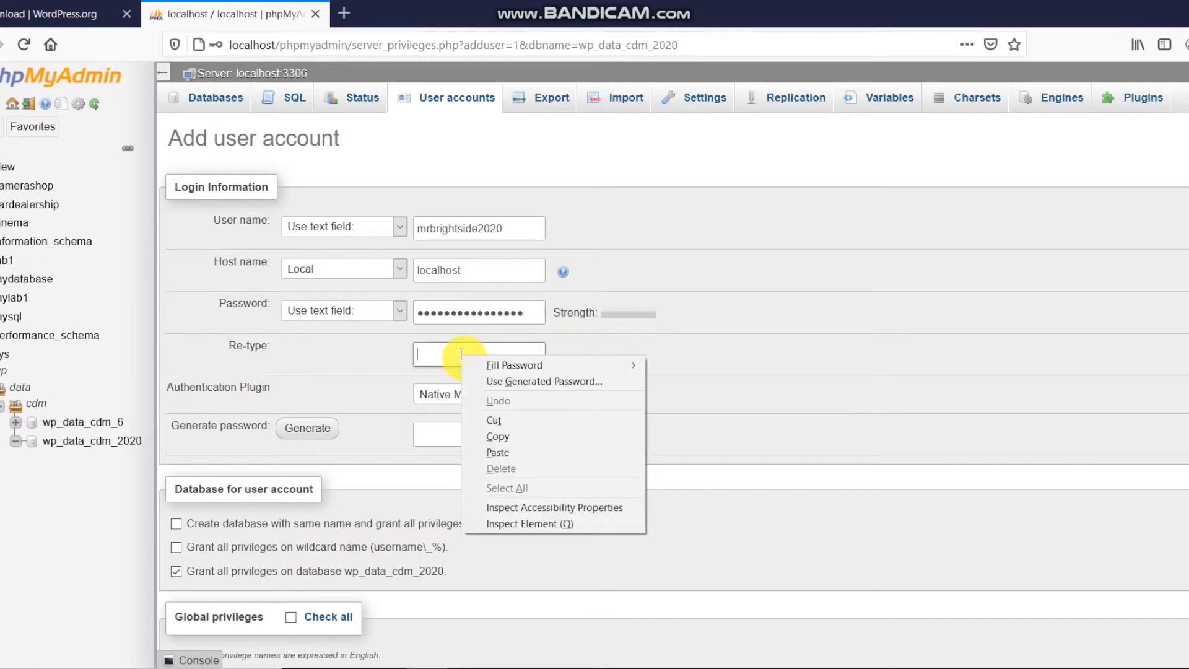
left_click(504, 453)
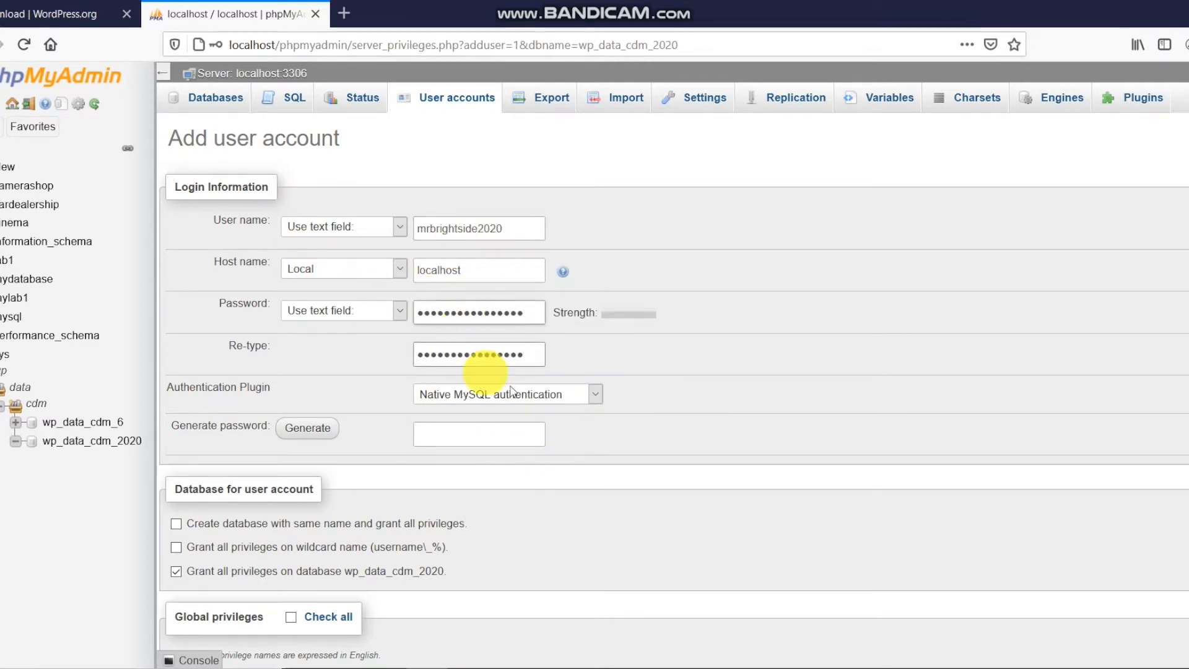
Step: Grant the new account all global privileges, create it and decline saving the login in Firefox
scroll(846, 495, "down", 9)
scroll(273, 279, "up", 3)
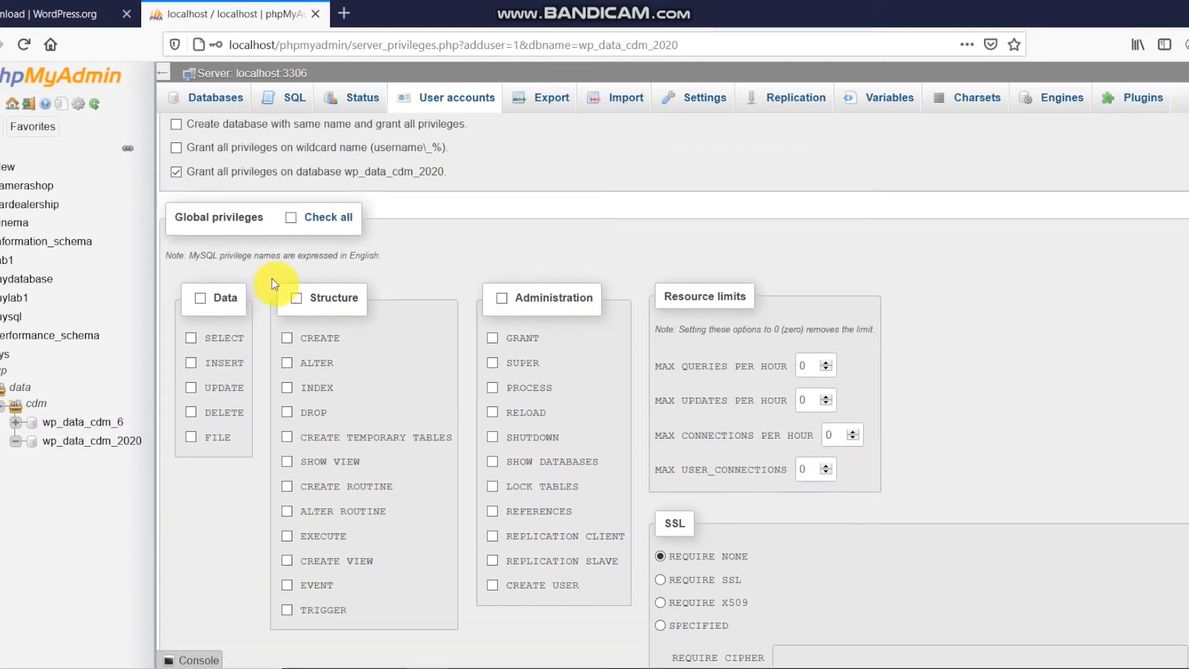
left_click(295, 220)
scroll(712, 391, "up", 6)
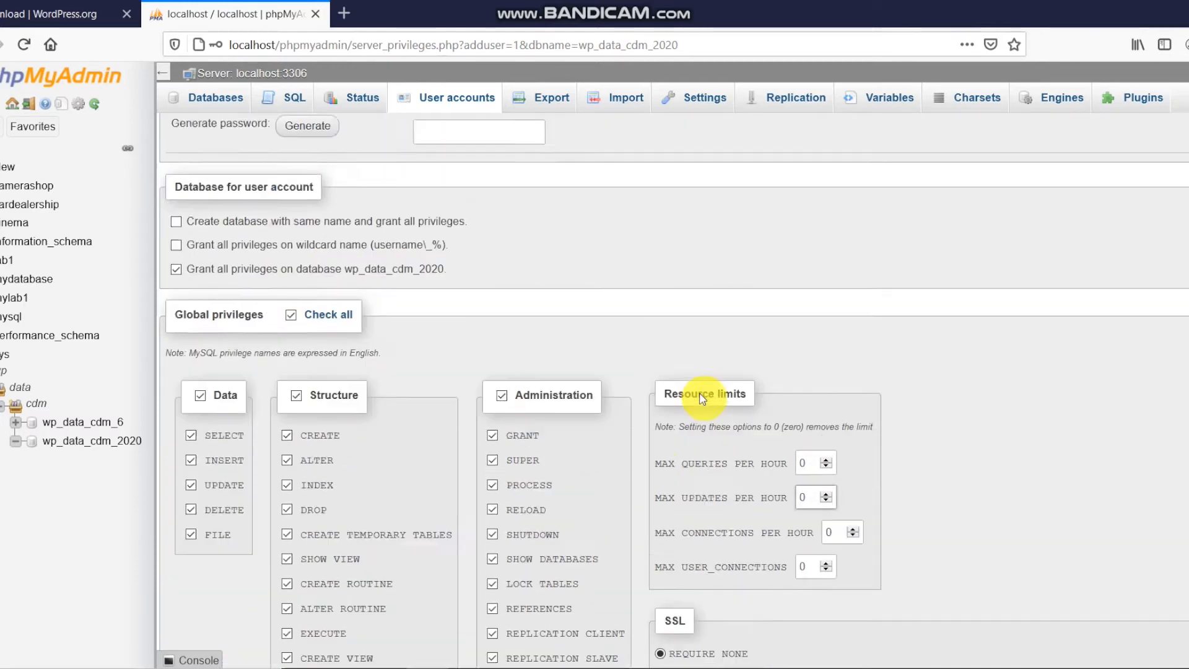
scroll(1032, 565, "down", 1)
scroll(1032, 565, "down", 8)
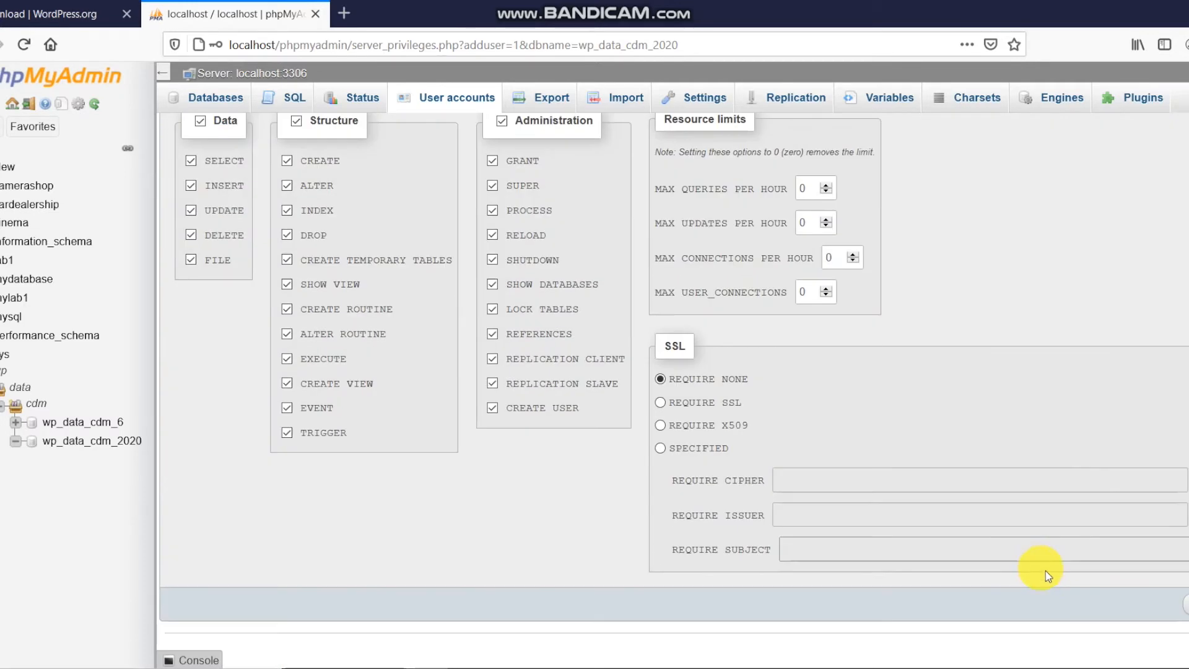
left_click(1184, 604)
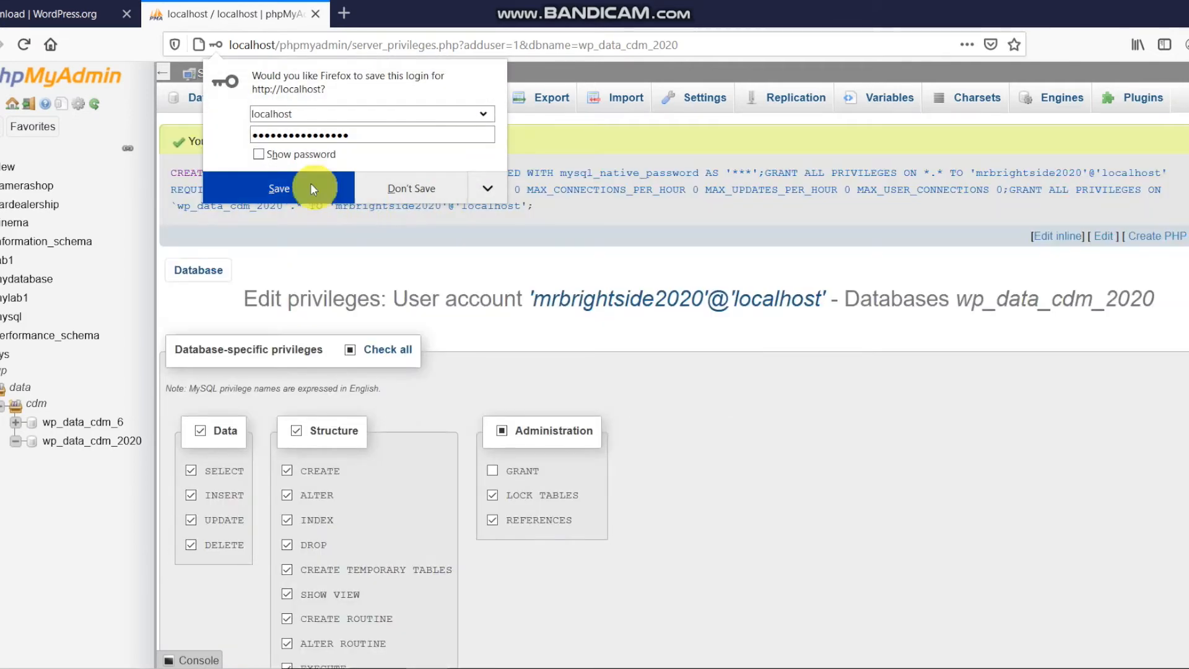
left_click(411, 190)
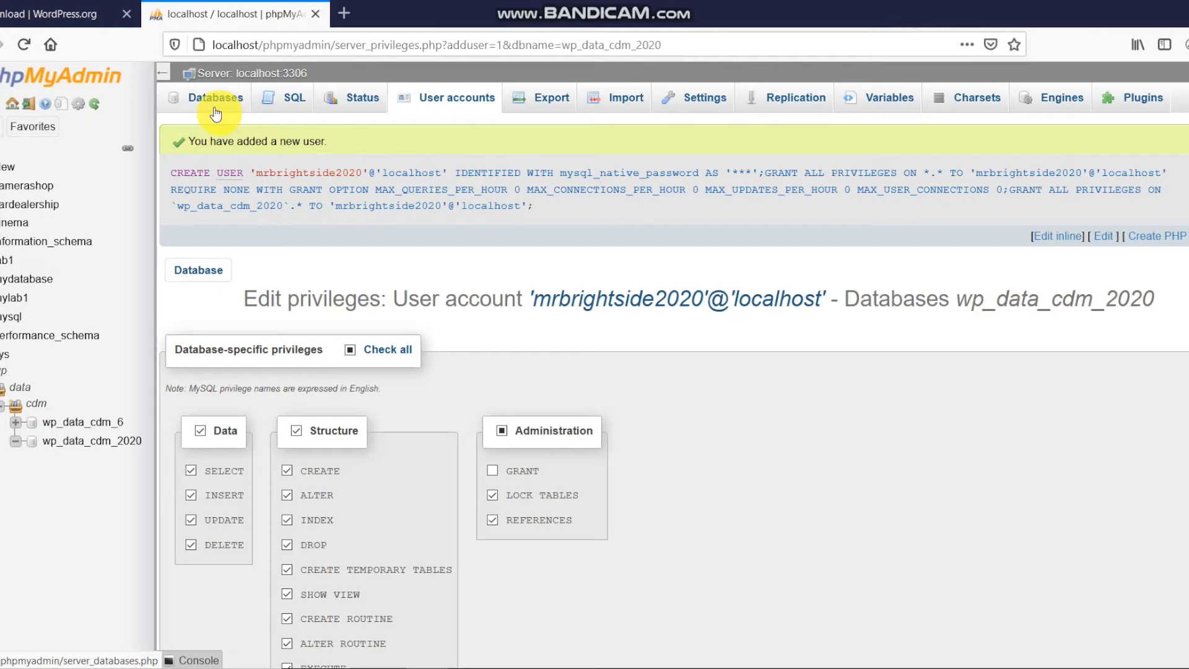
Step: Open the server's database list, check the Word document and return to phpMyAdmin
left_click(218, 99)
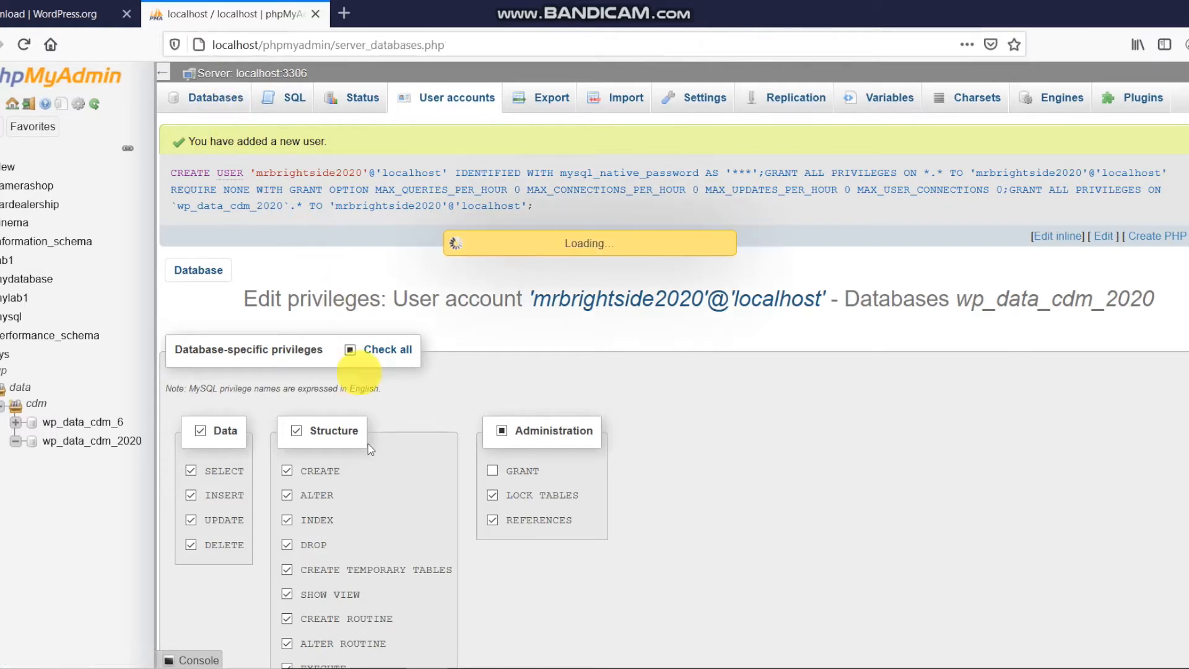
left_click(681, 668)
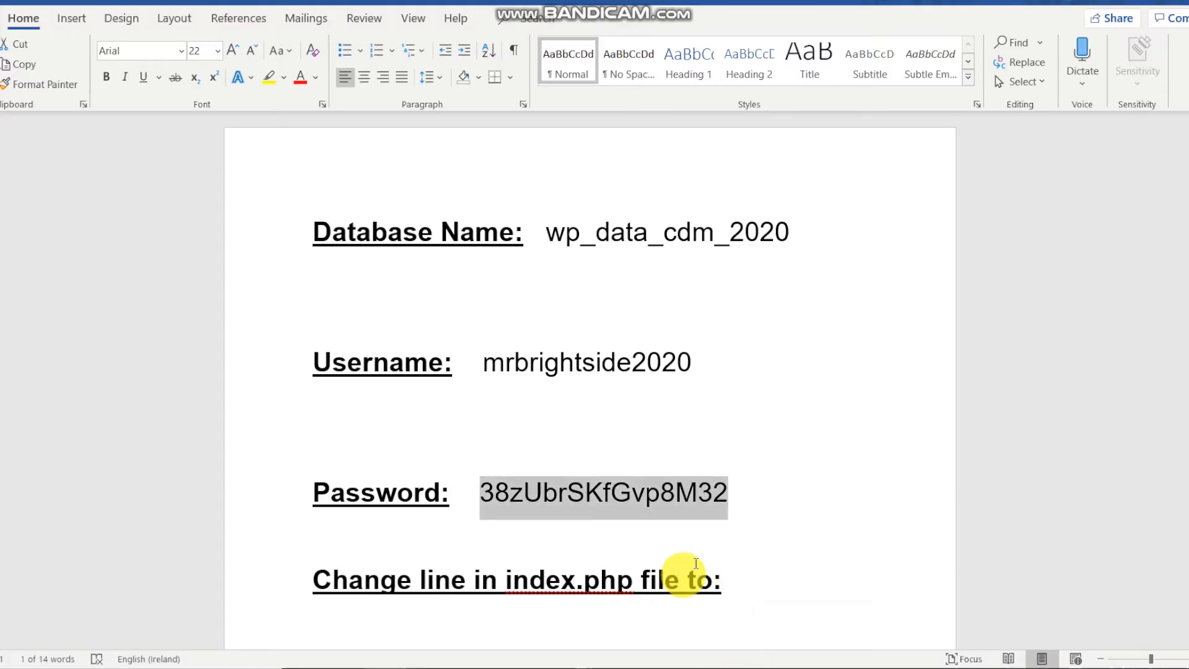
left_click(472, 668)
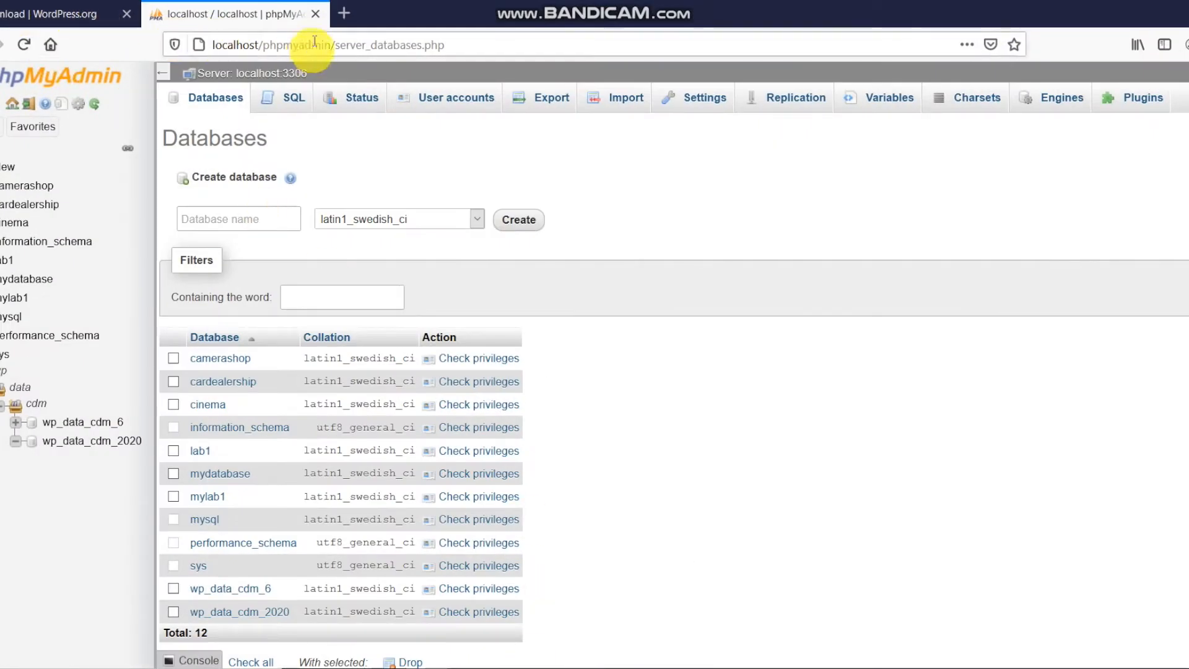
Step: Load localhost in a new browser tab
left_click(344, 13)
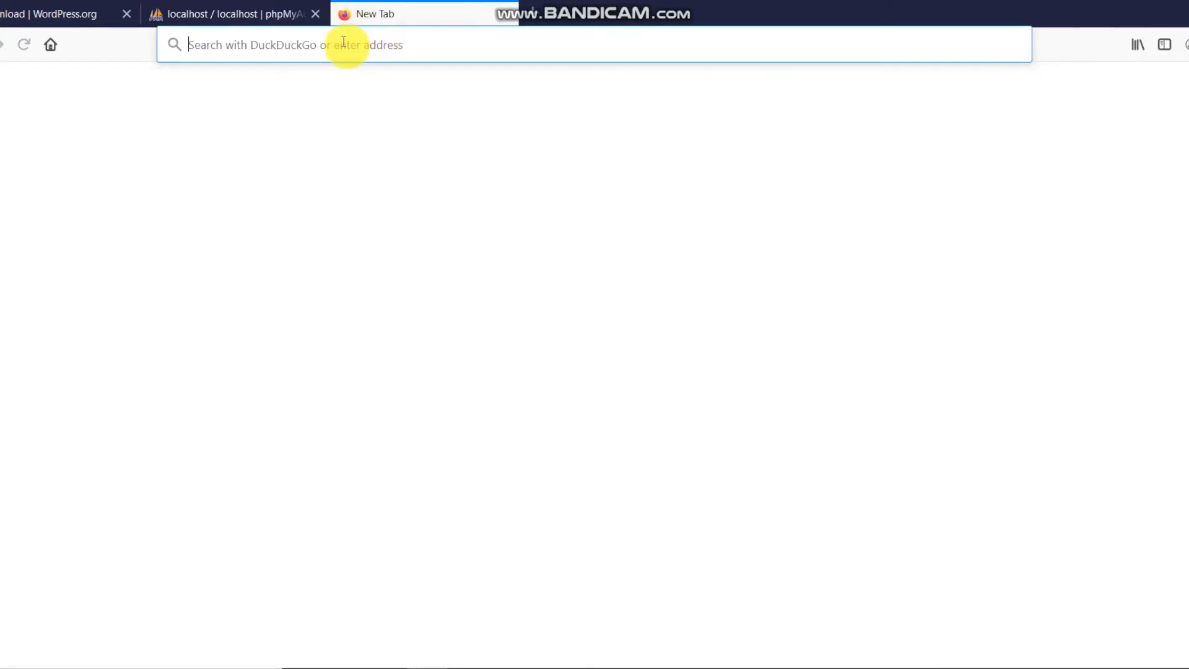
left_click(341, 44)
type("local")
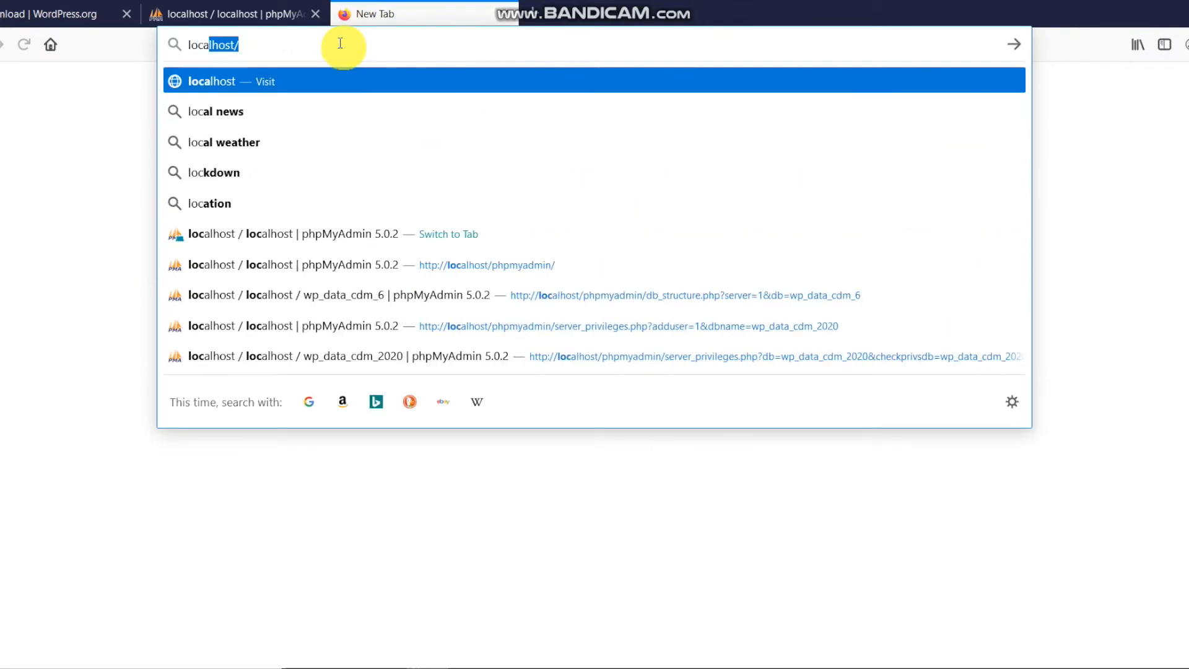
type("host")
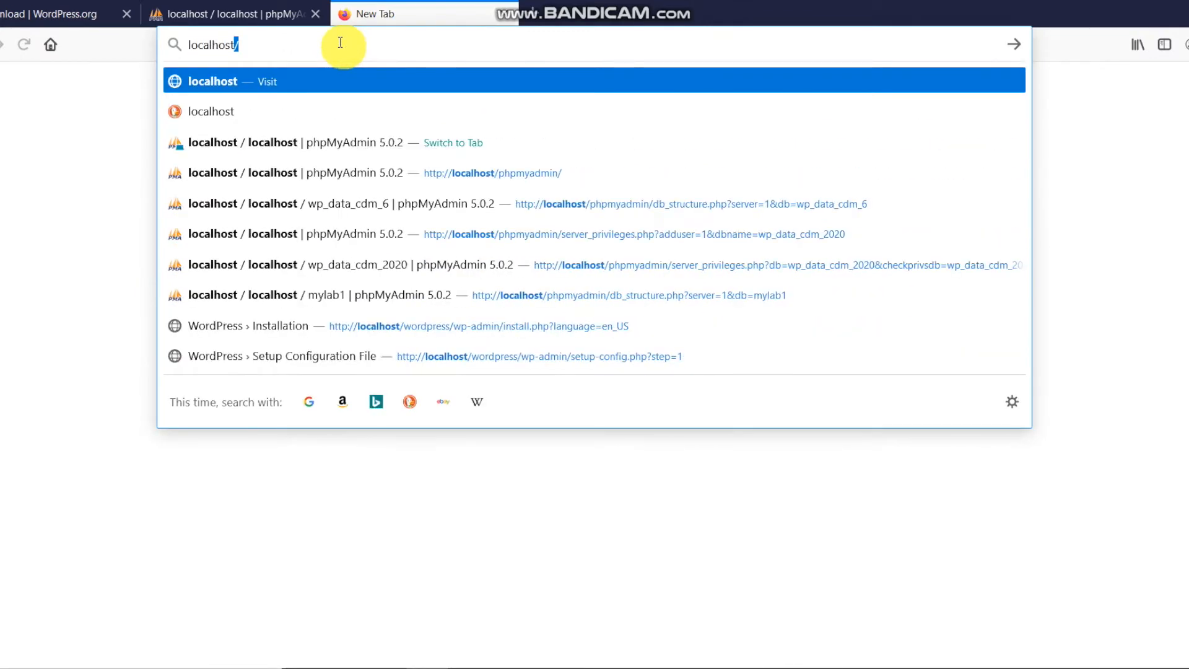
key("Return")
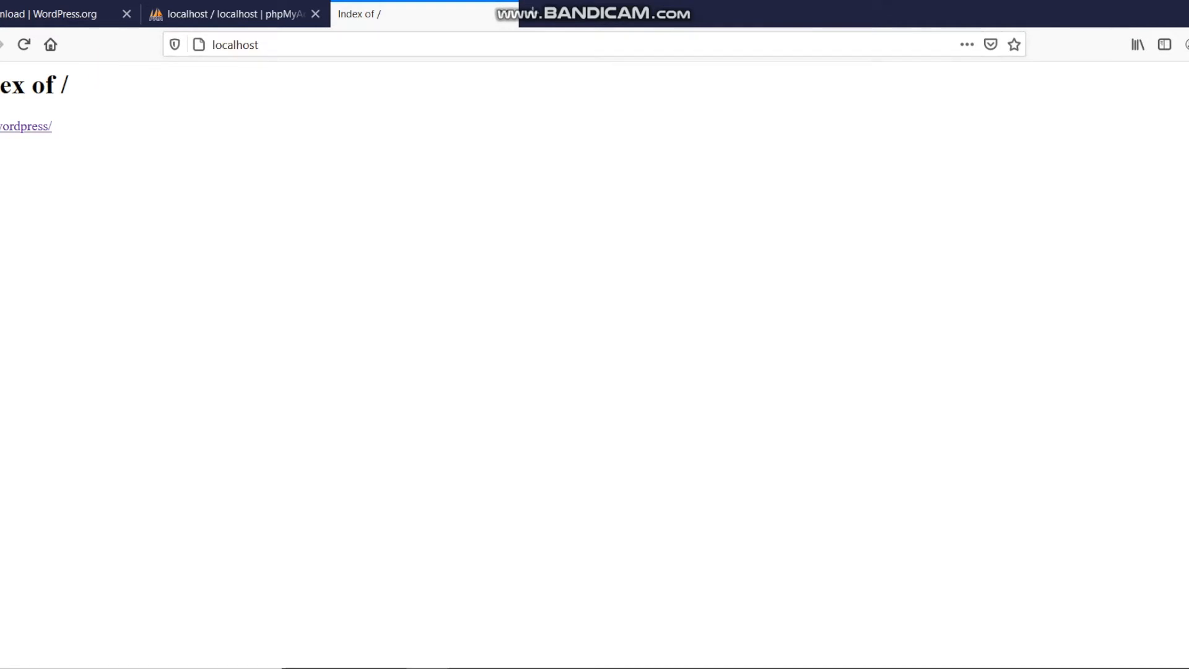
Step: Extend the new tab's address to localhost/wordpress/ without loading it
left_click(284, 44)
type("/")
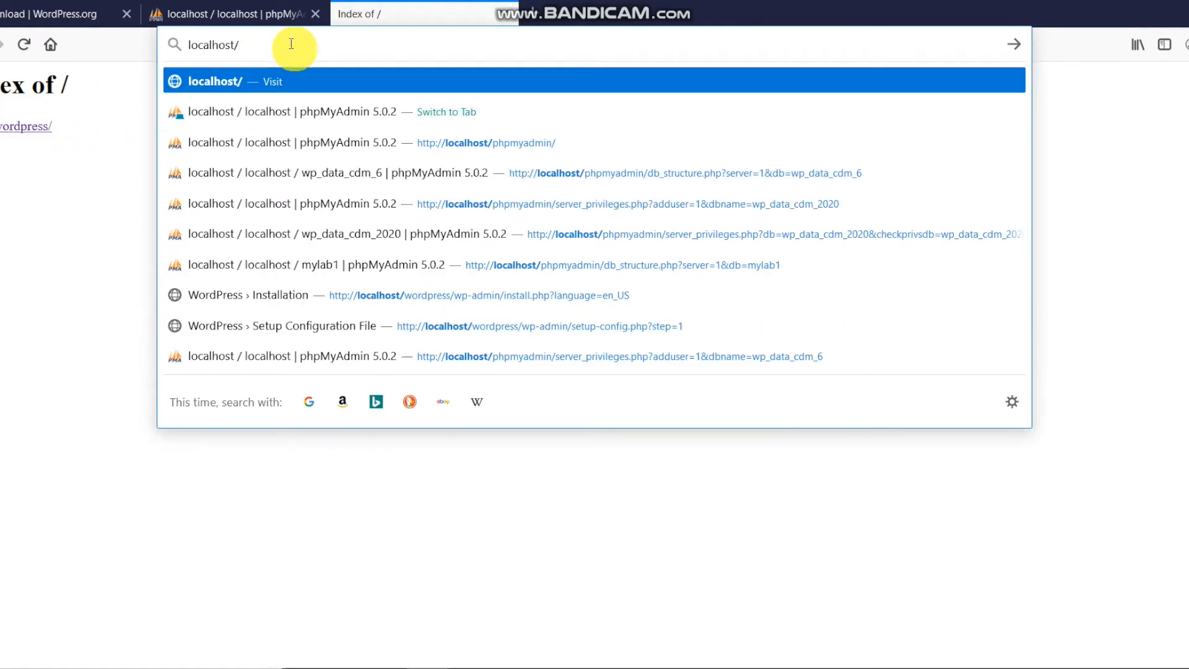
type("wordpress/")
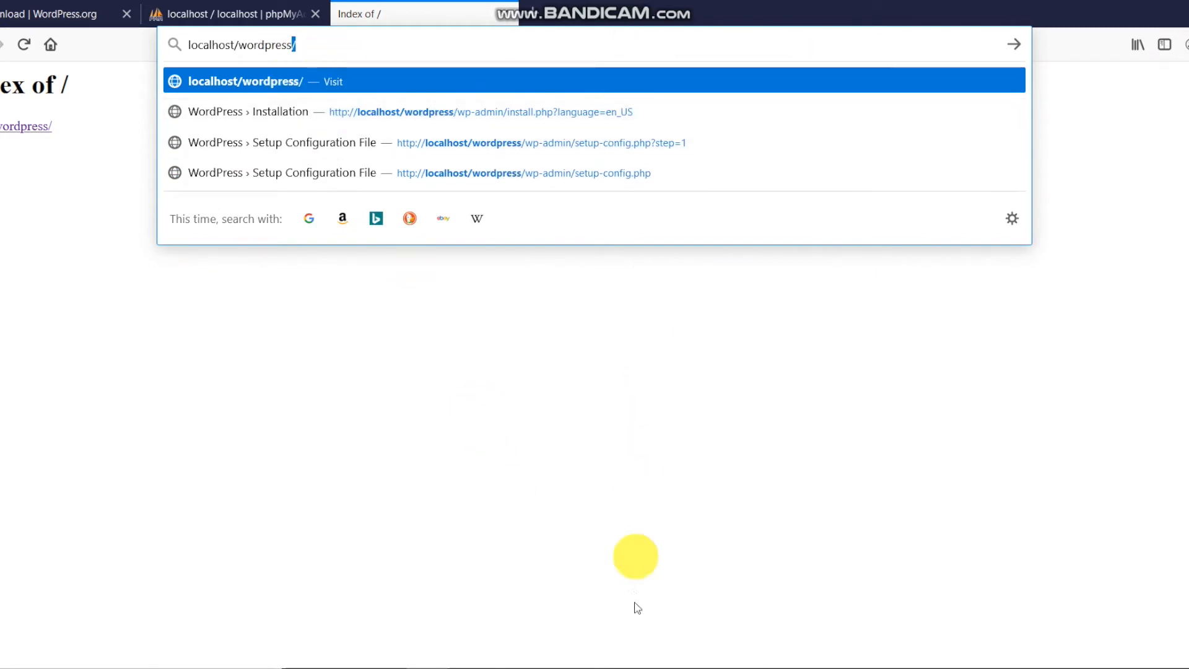
Step: Switch to the www folder in File Explorer, open the wordpress folder to examine its files, then switch to the Word document
left_click(712, 668)
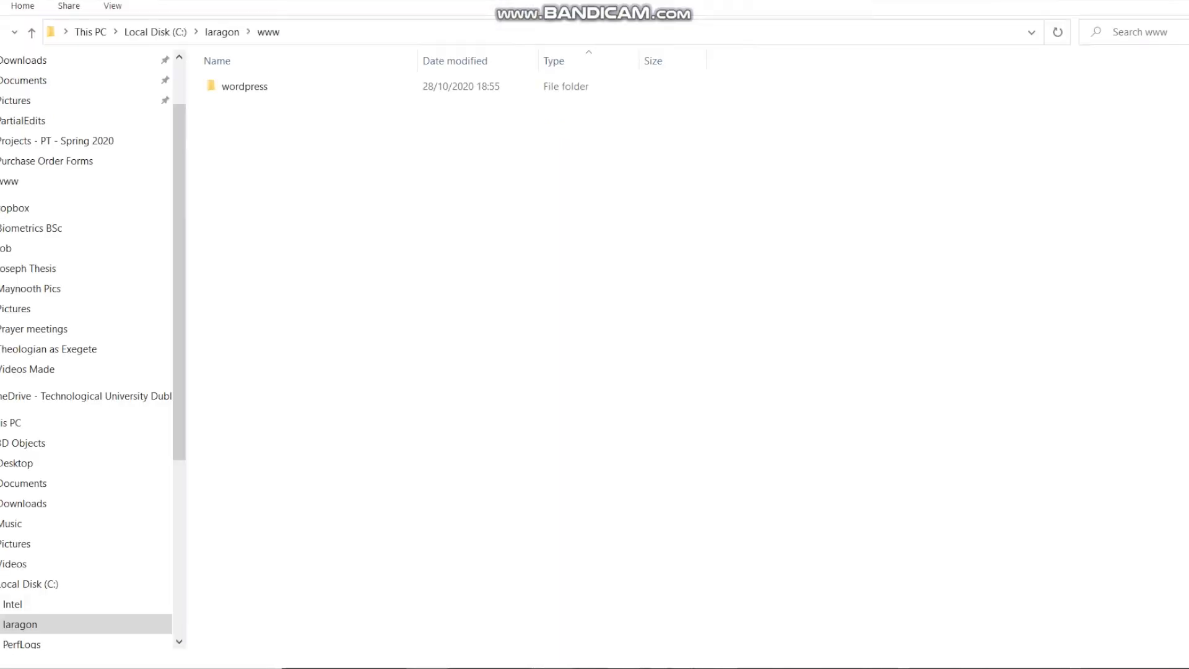
double_click(243, 86)
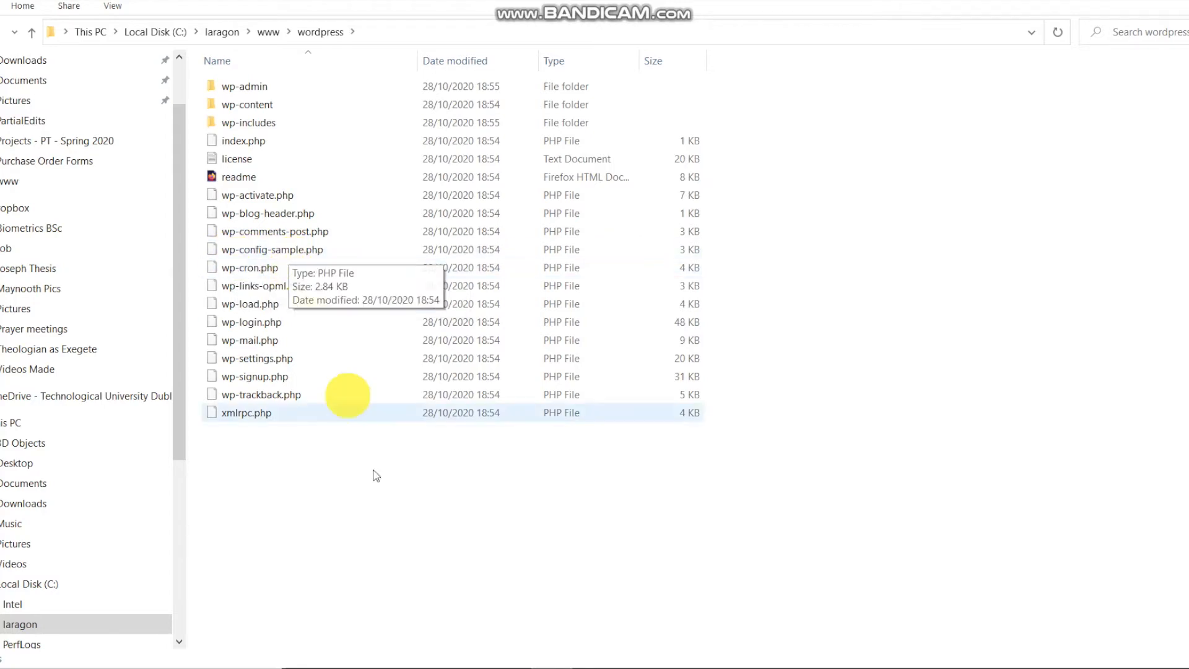
left_click(394, 667)
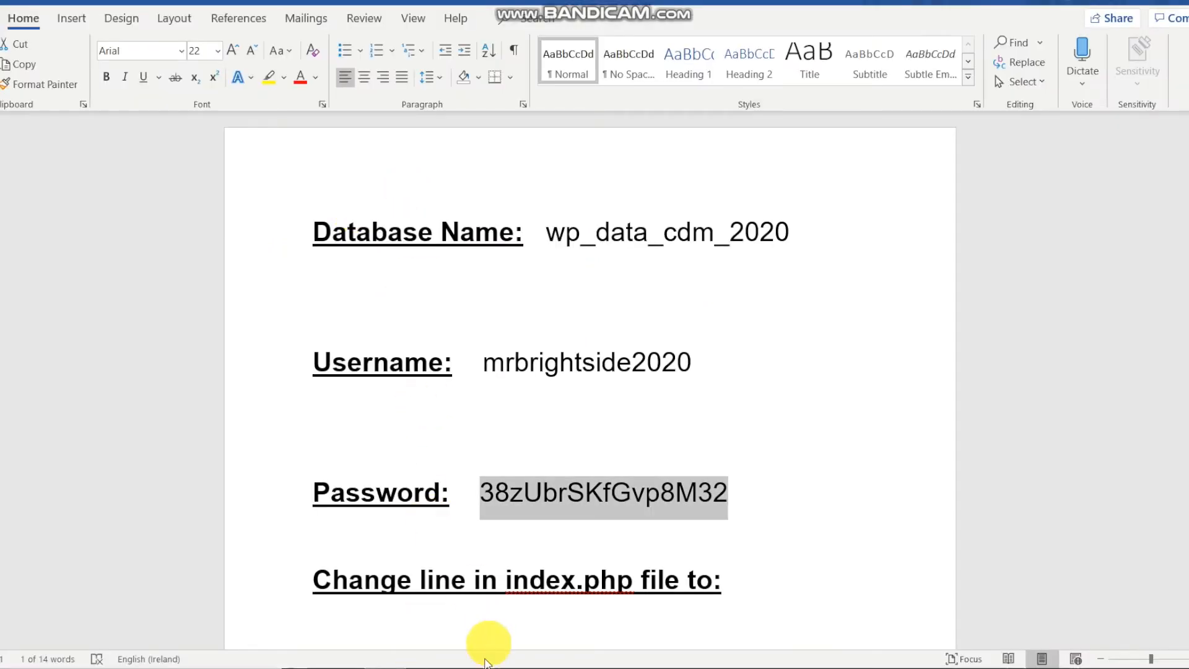
Step: Glance at the wordpress folder in File Explorer, then switch to Firefox and load localhost/wordpress
left_click(553, 668)
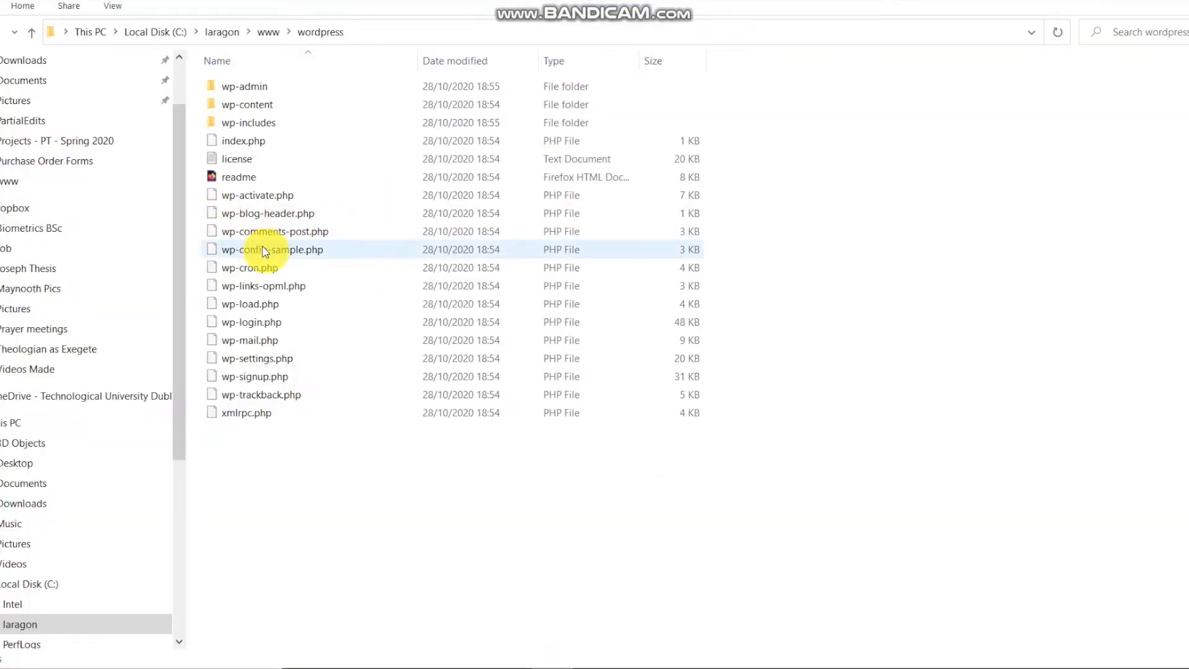
left_click(446, 668)
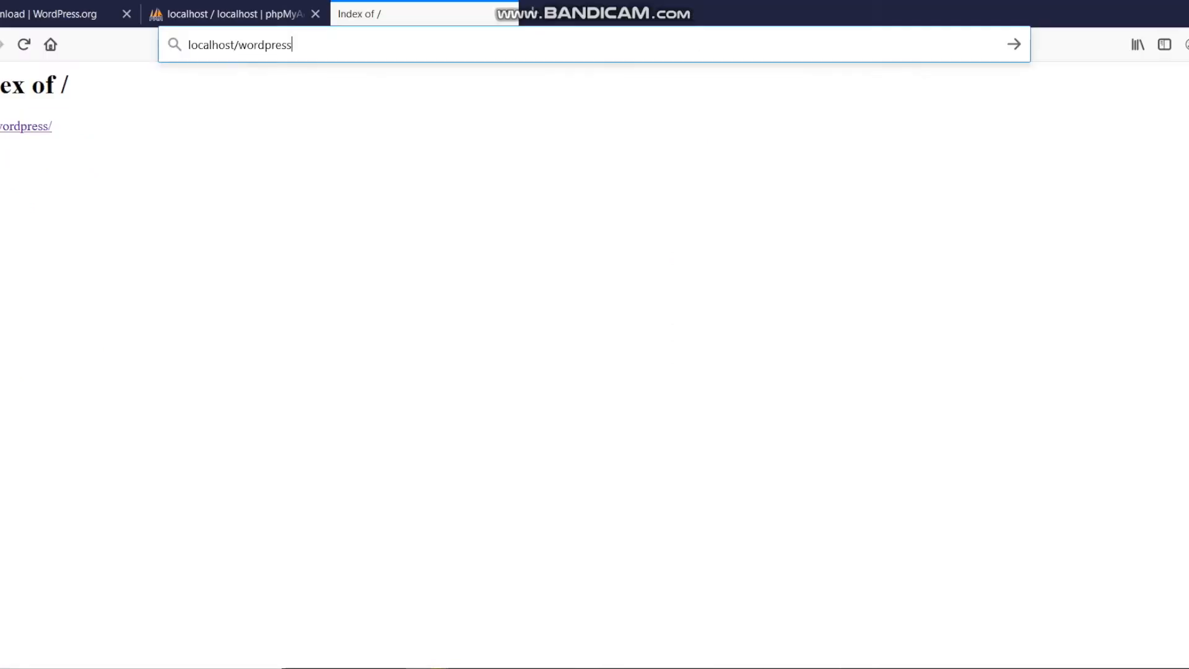
left_click(355, 49)
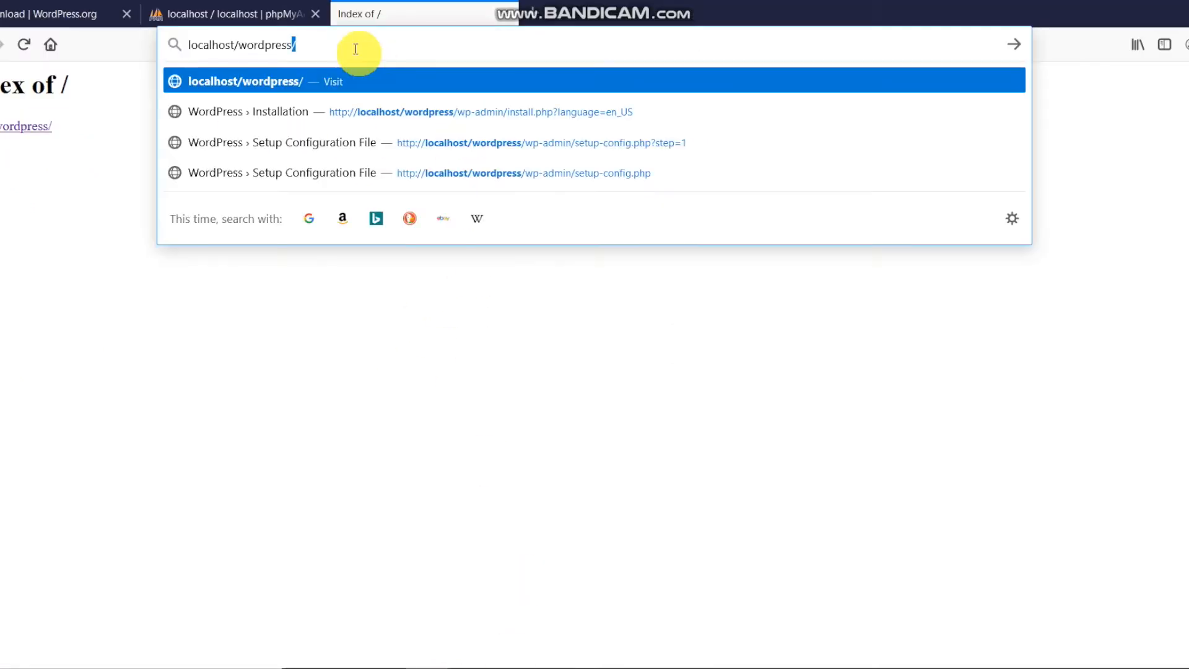
key("BackSpace")
key("Return")
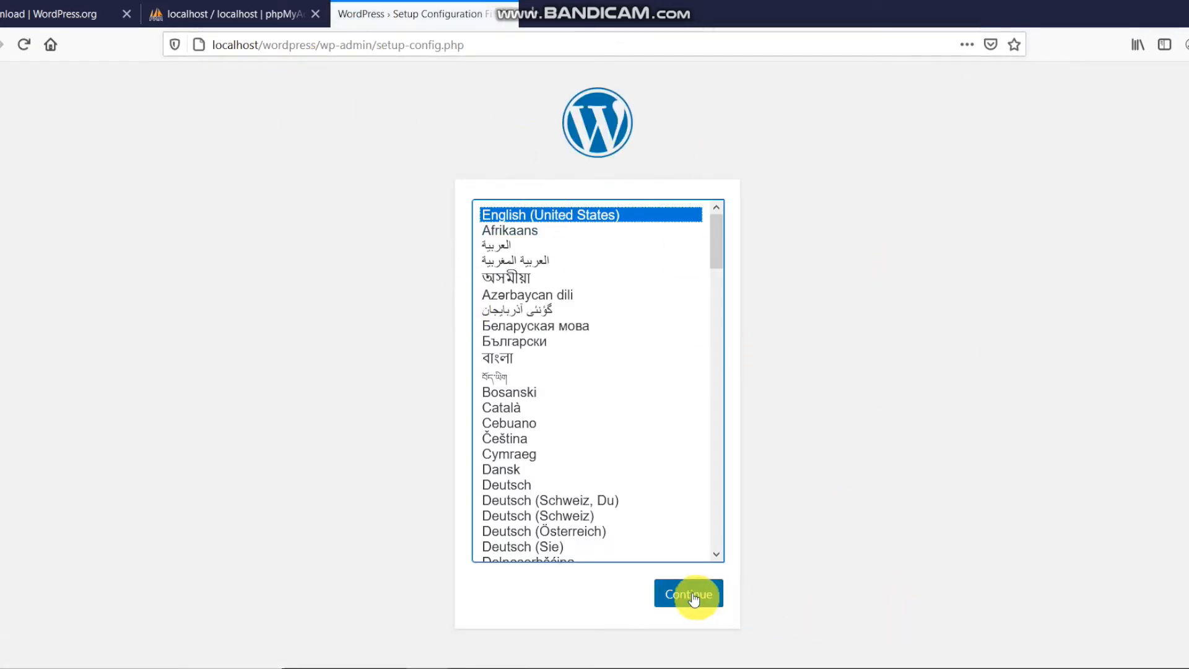
Step: Continue the WordPress setup in English (United States) and proceed to the database connection details form
scroll(576, 292, "down", 10)
scroll(611, 369, "up", 10)
left_click(721, 606)
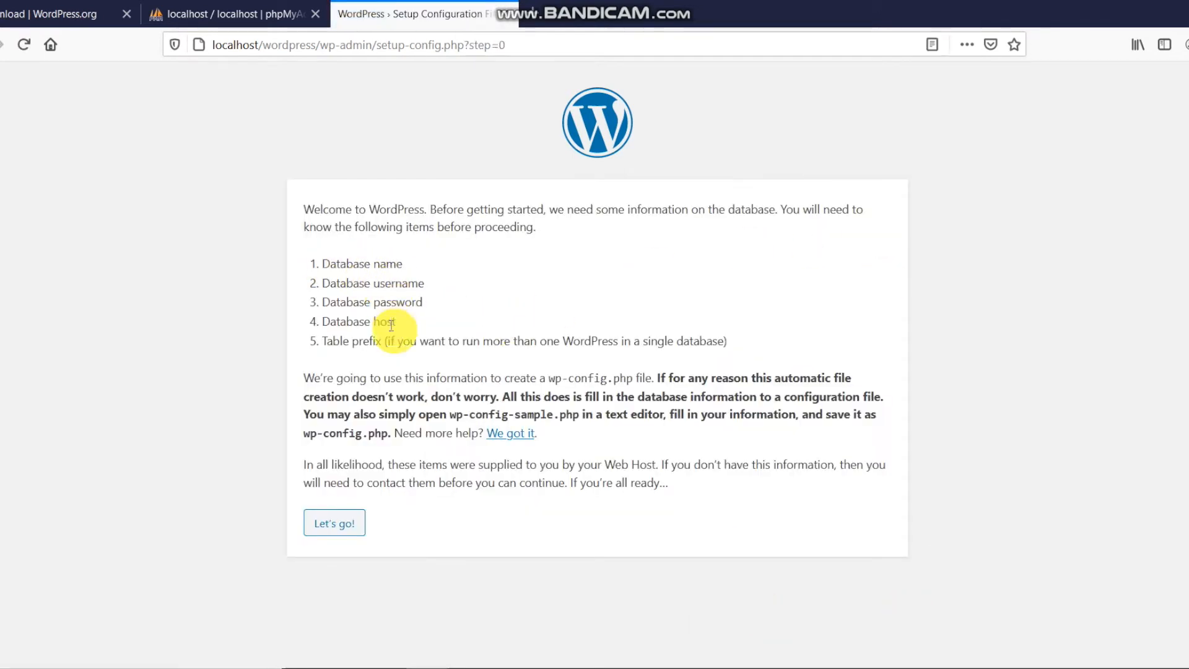
left_click(360, 522)
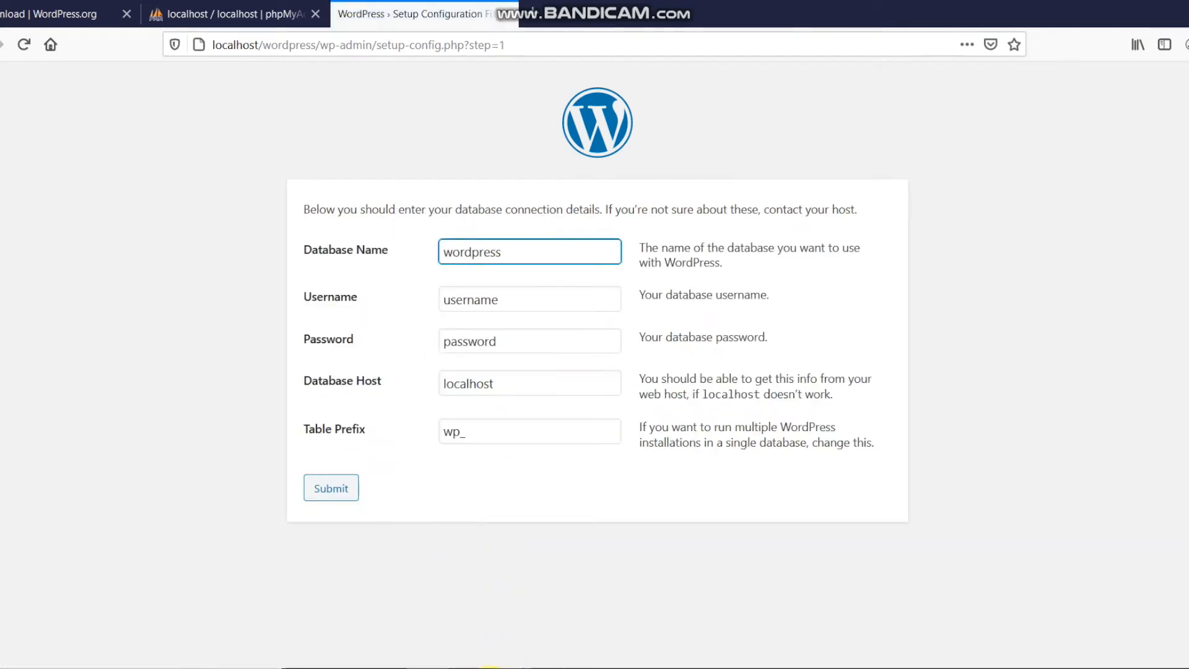
Step: Copy the database name wp_data_cdm_2020 from the Word document into the setup form's Database Name field
key("alt+Tab")
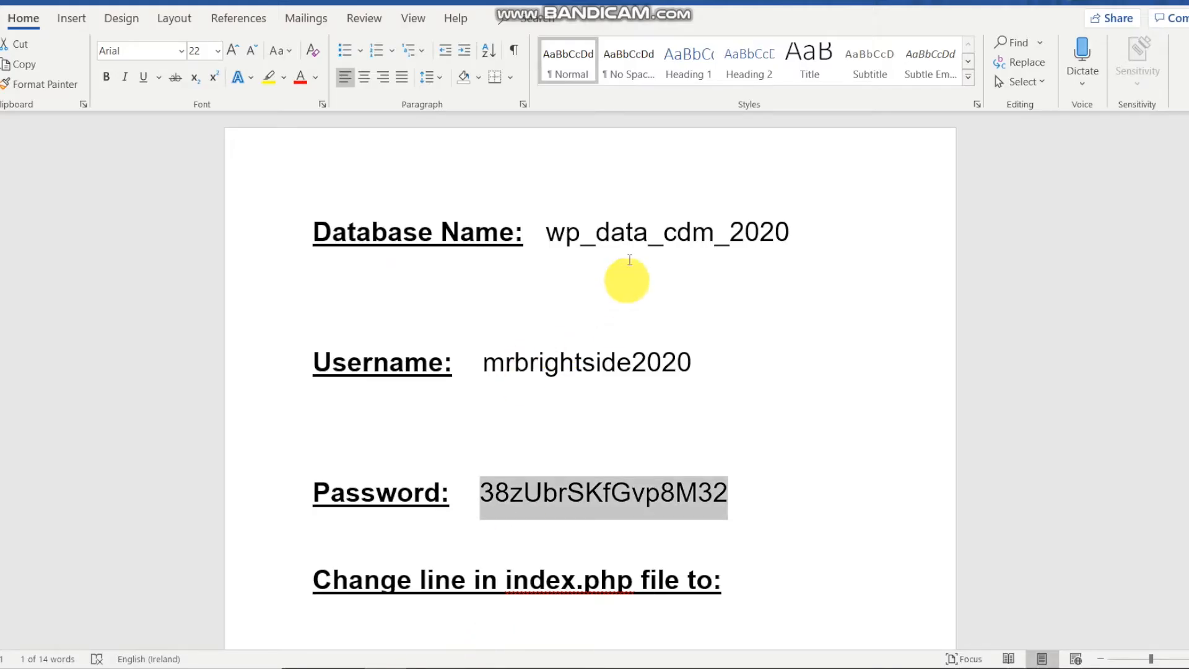
left_click(632, 232)
left_click_drag(804, 240, 553, 221)
key("ctrl+c")
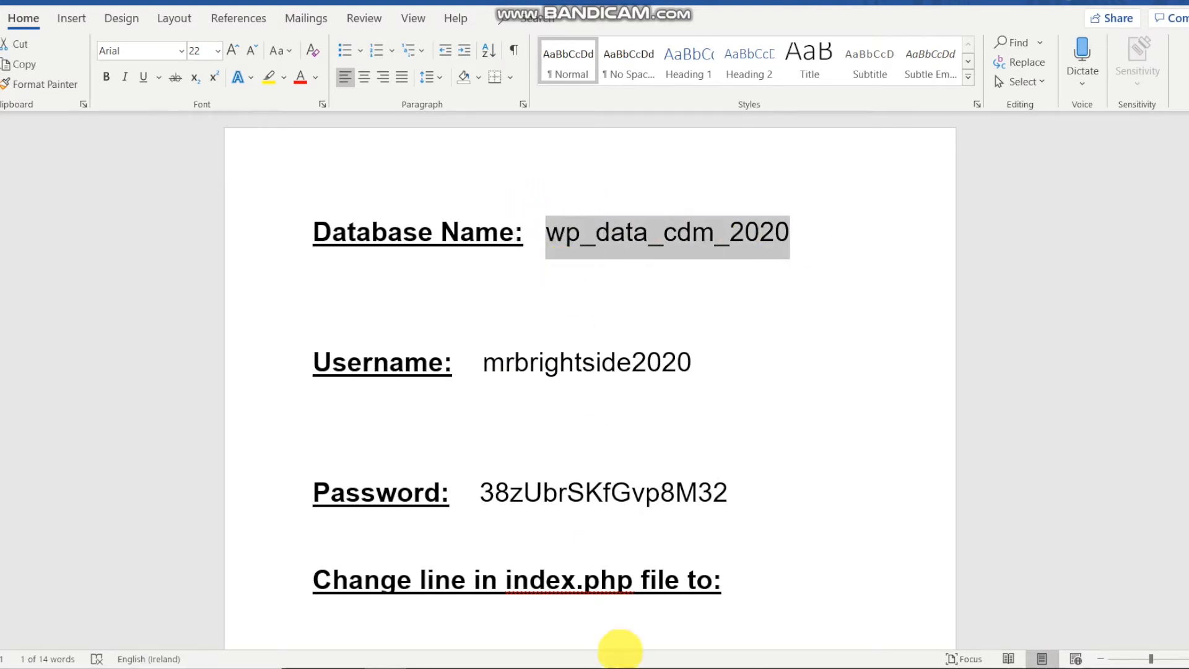
key("alt+Tab")
left_click(552, 255)
key("ctrl+v")
left_click(553, 296)
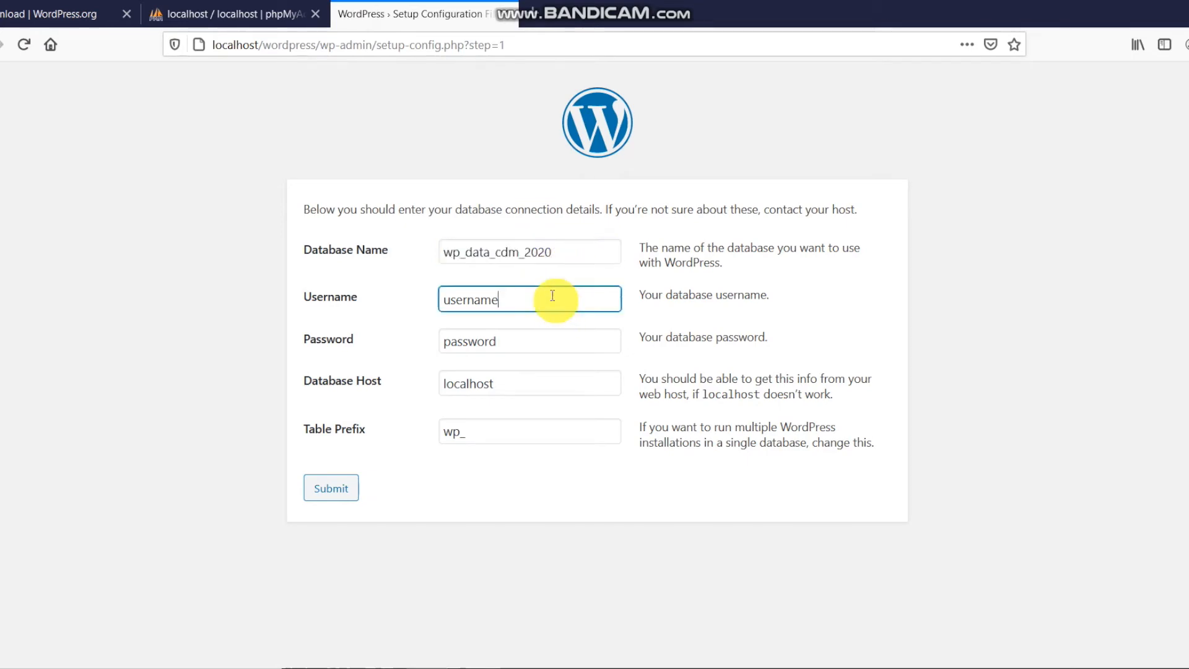
key("alt+Tab")
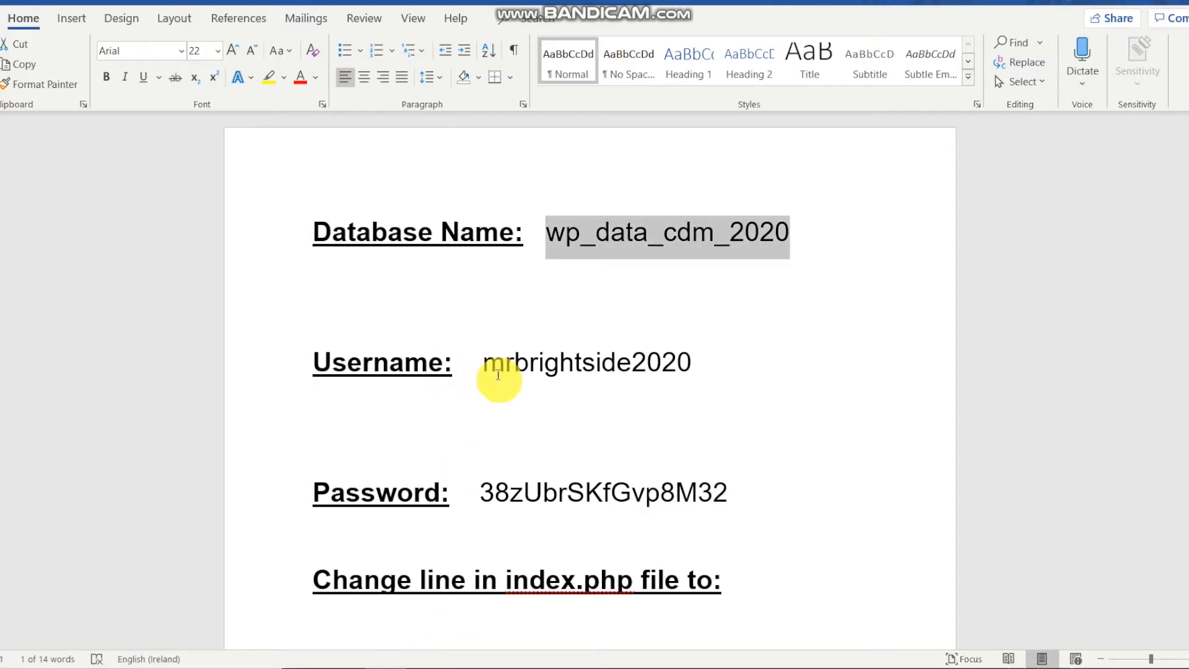
double_click(544, 374)
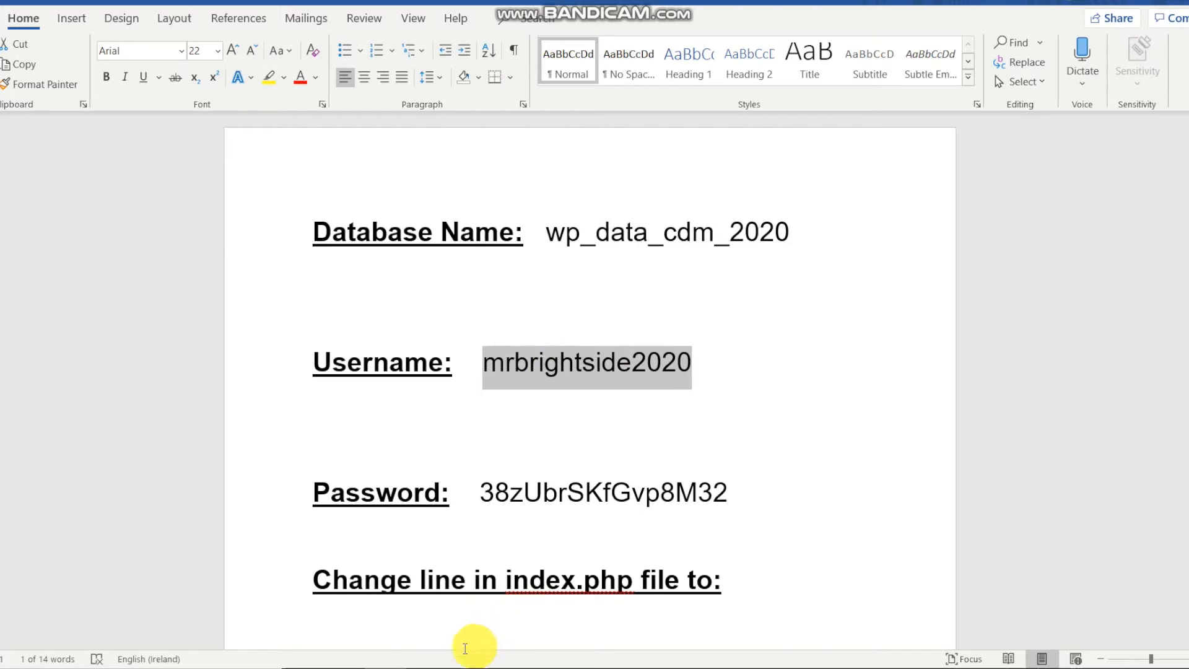
left_click(466, 668)
left_click(429, 668)
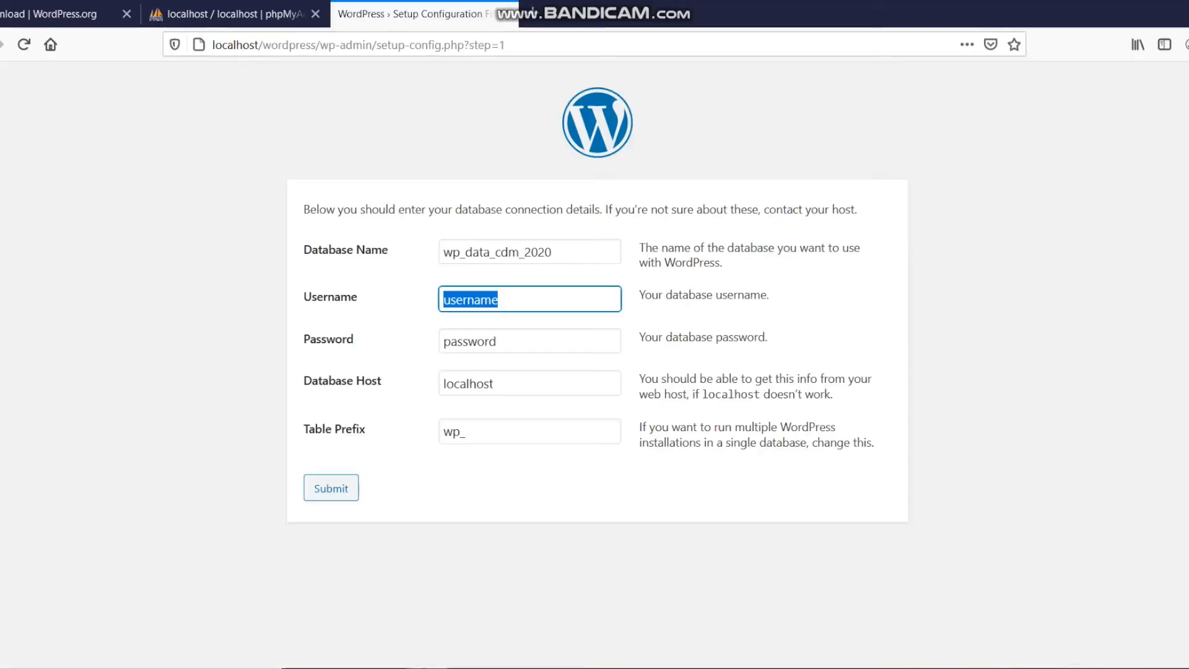
key("ctrl+v")
Step: Copy the database password from the Word document into the setup form's Password field
left_click(423, 661)
double_click(570, 491)
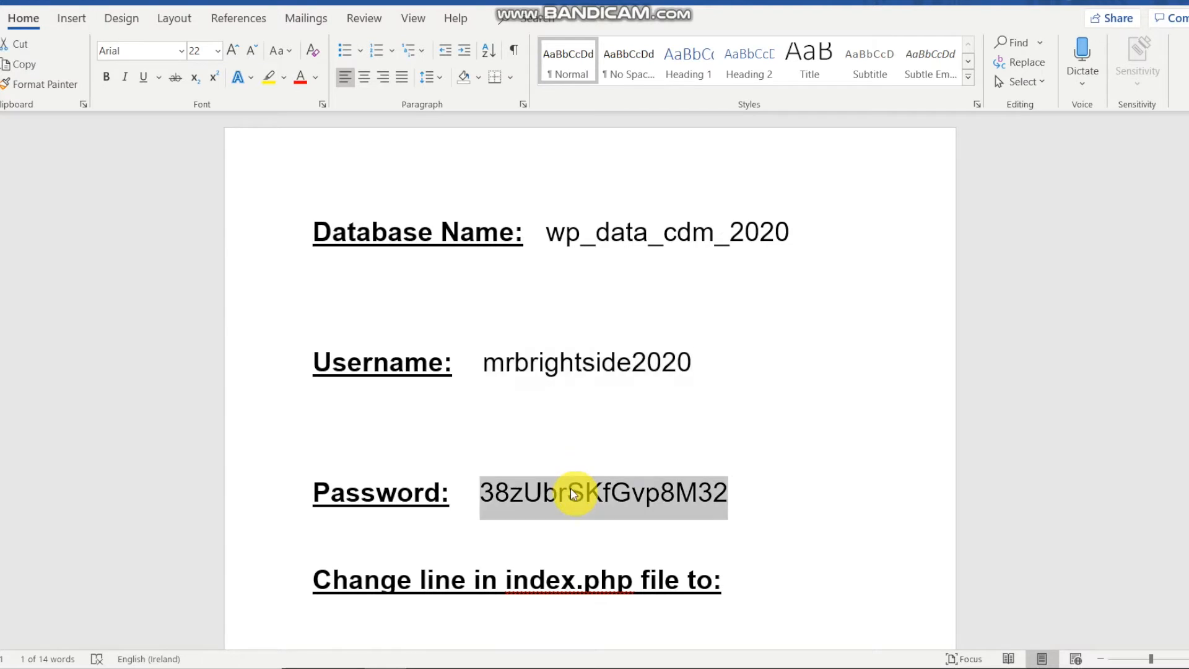
left_click(423, 666)
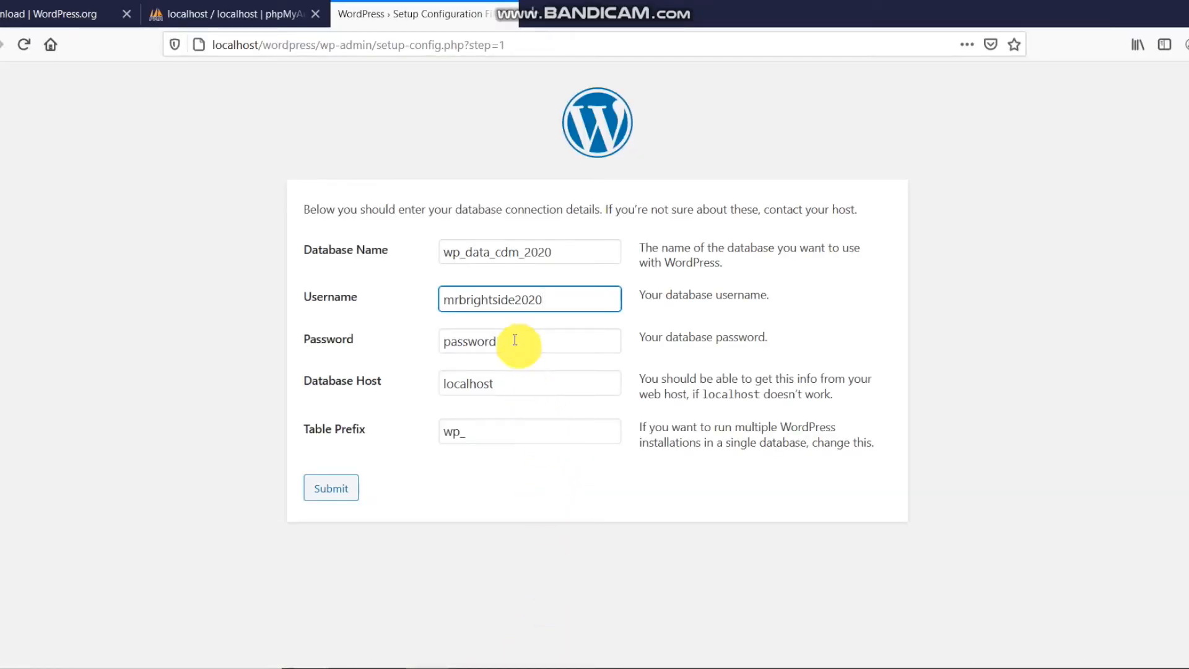
double_click(515, 340)
key("ctrl+v")
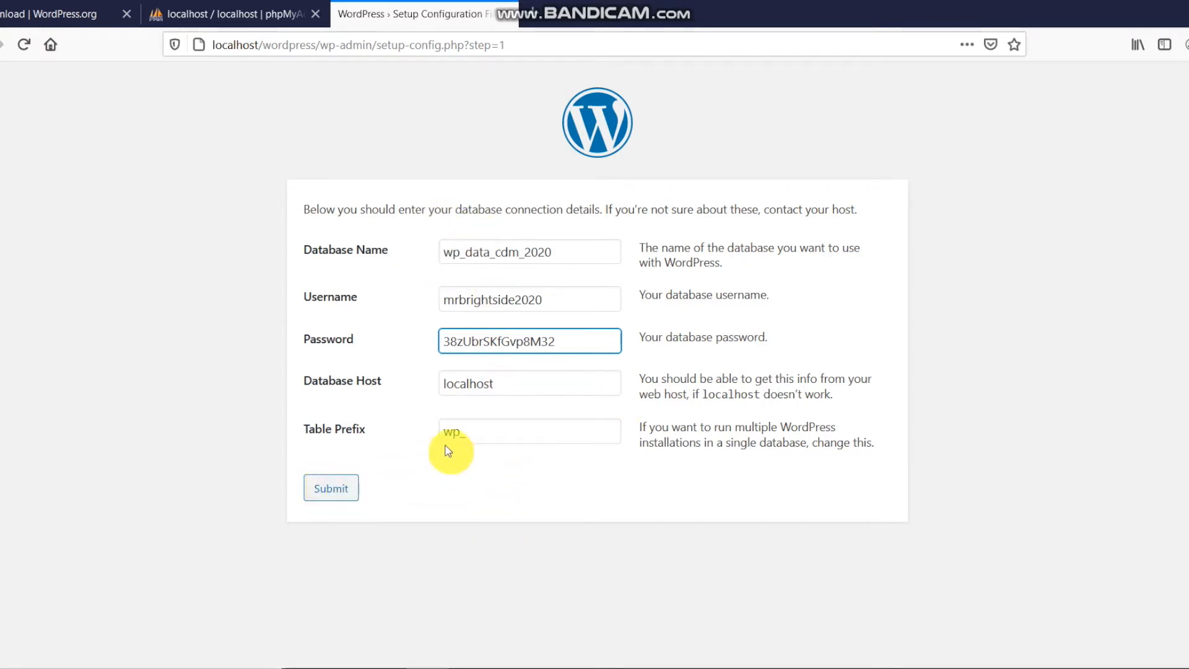
Step: Submit the database connection details and run the installation
left_click(341, 492)
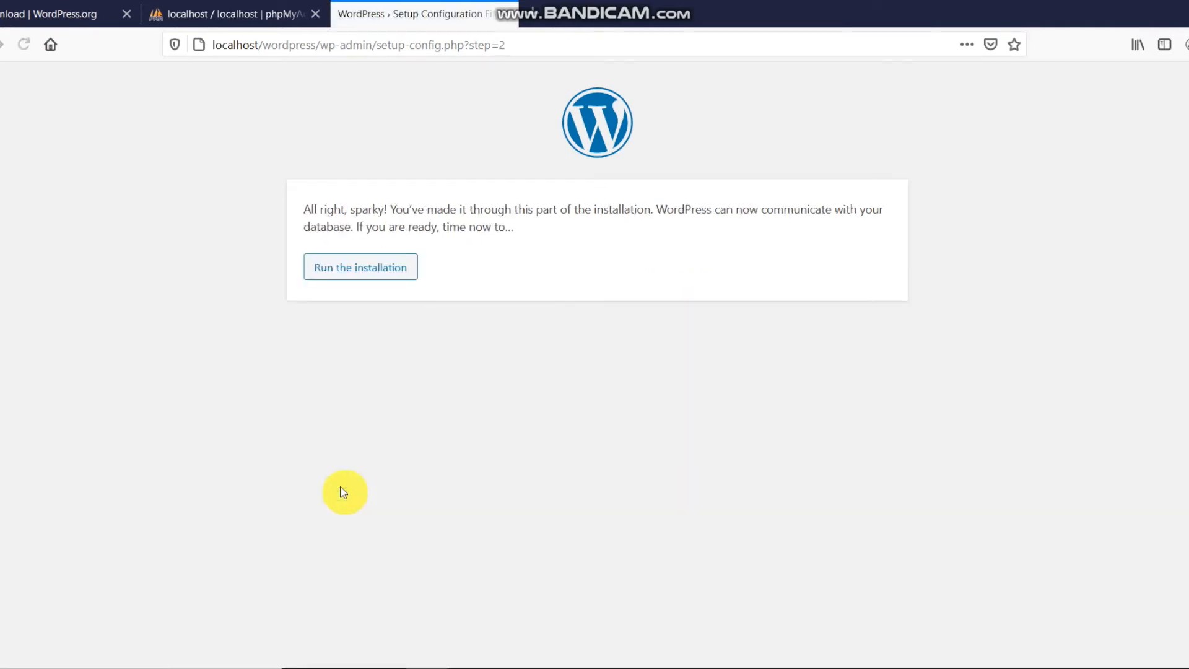
left_click(390, 276)
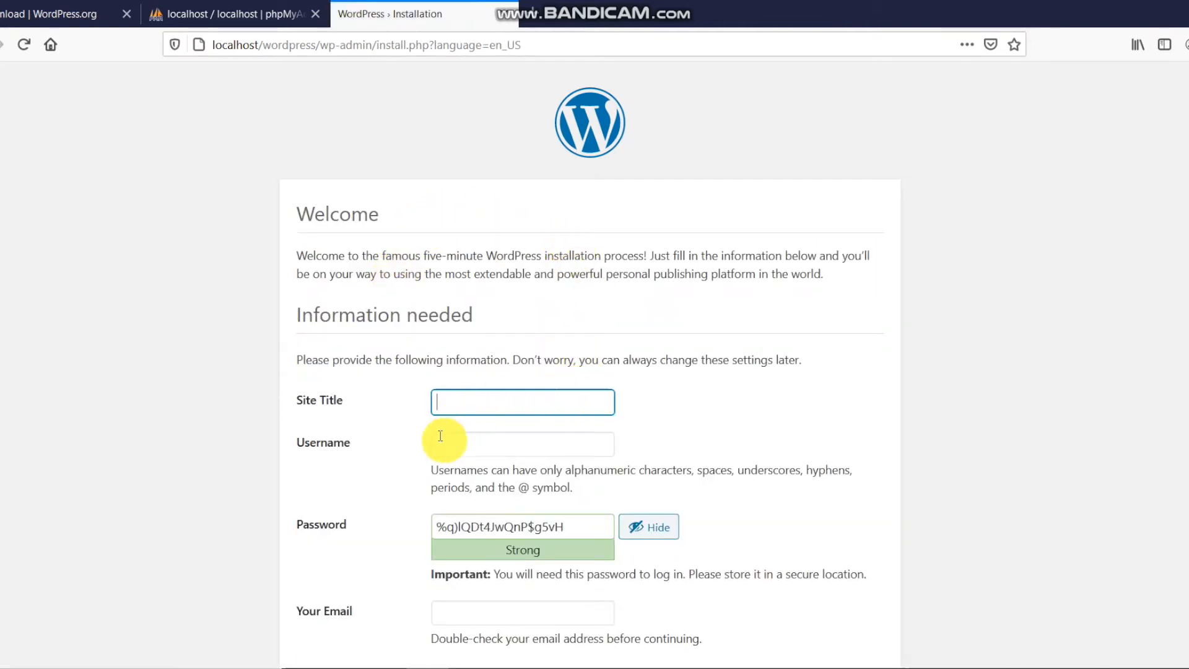
Step: Switch to the wordpress folder in File Explorer and examine the wp-config.php file
left_click(552, 668)
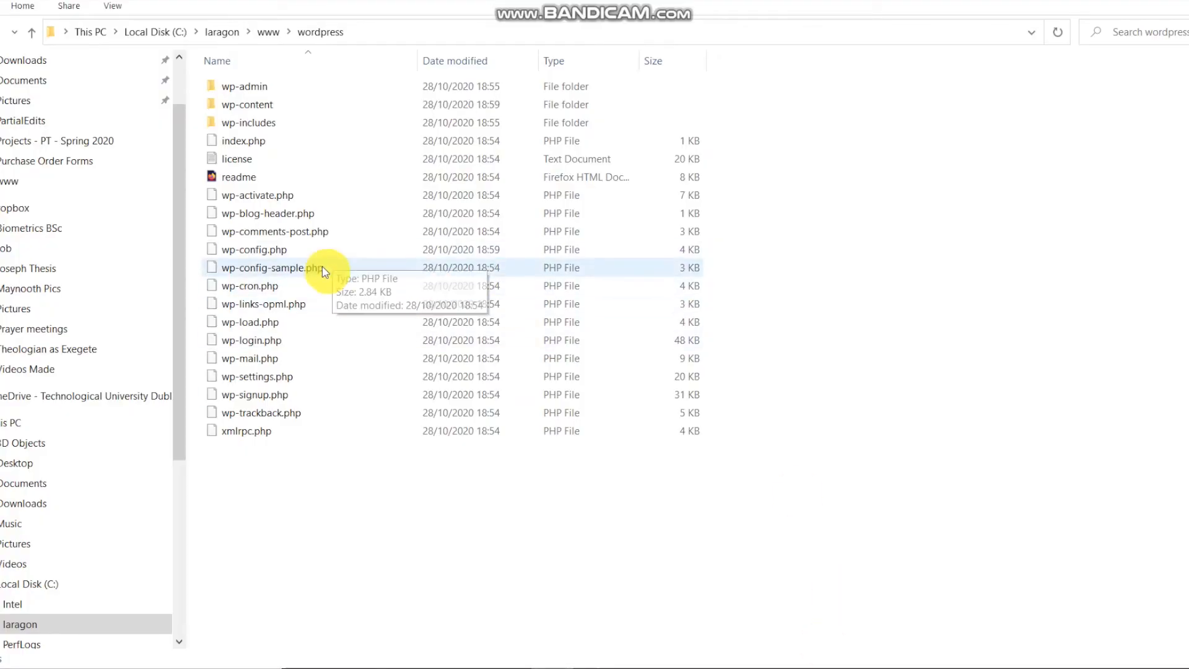
left_click(254, 253)
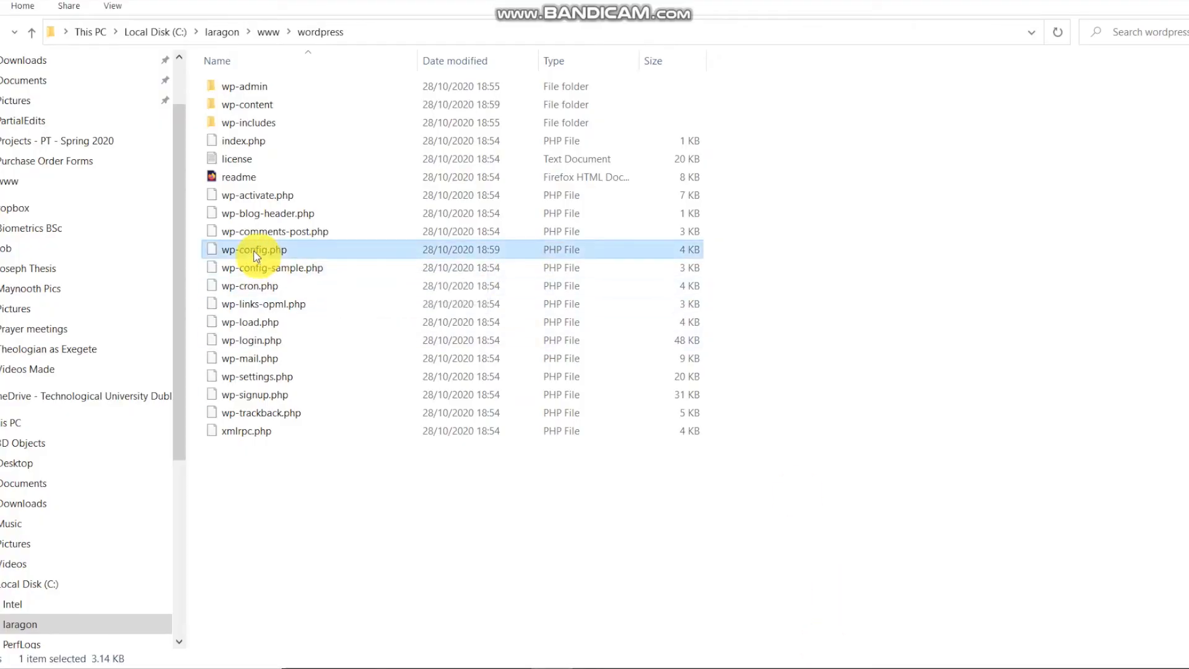
left_click(32, 31)
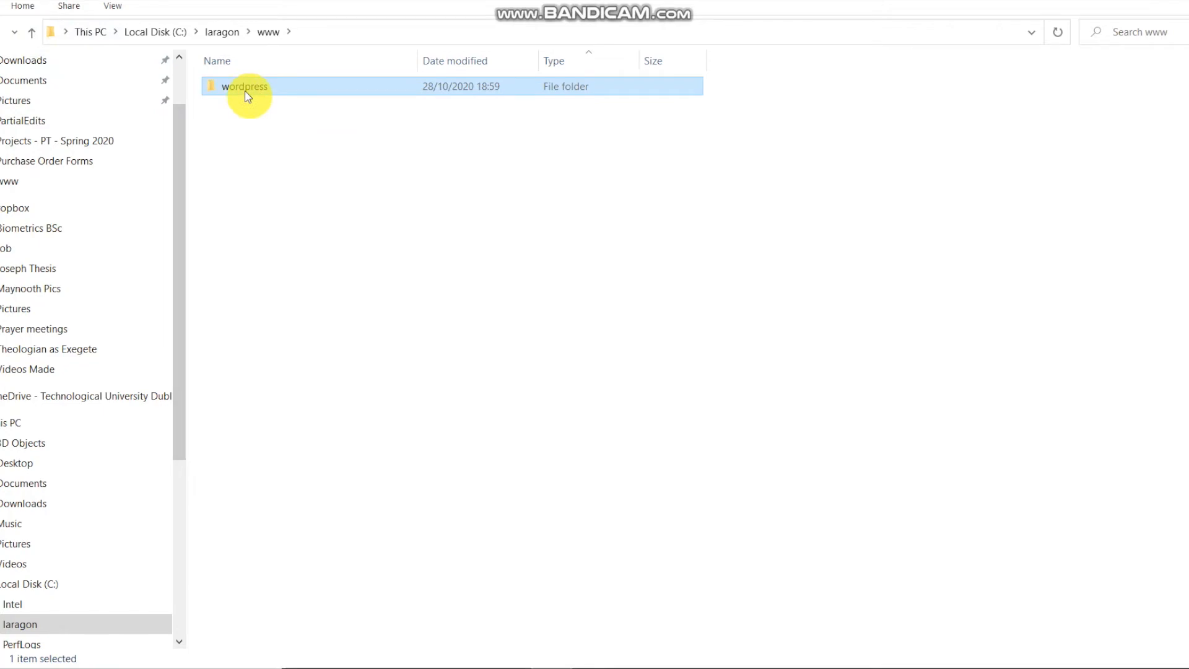
double_click(248, 97)
left_click(256, 251)
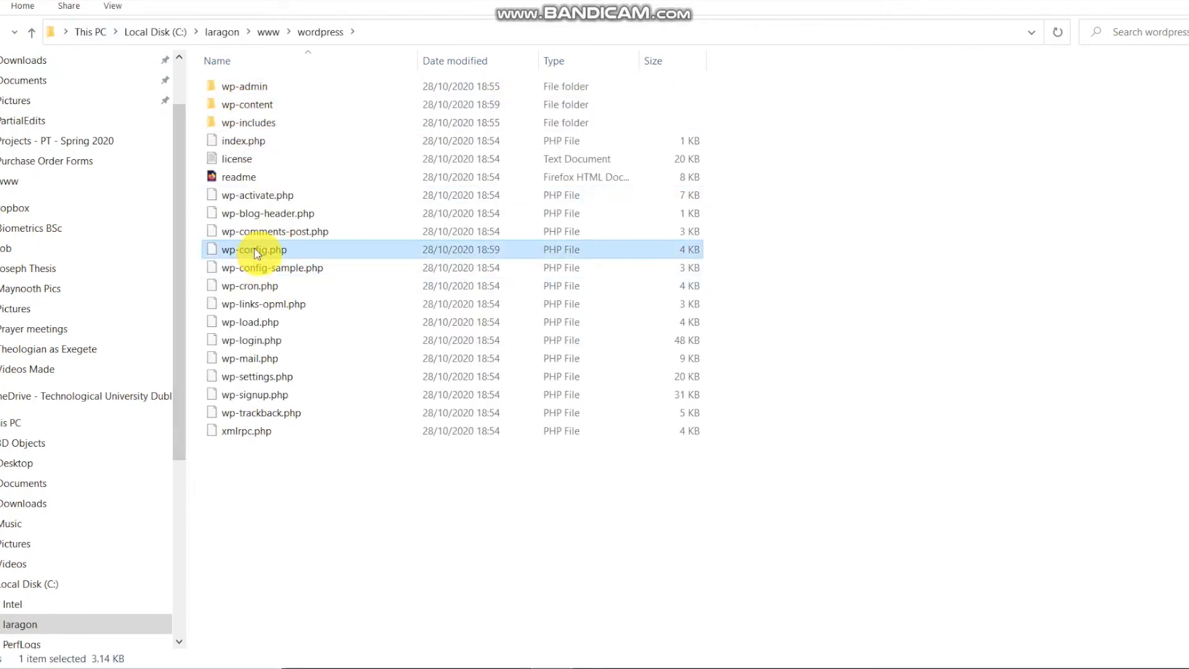
right_click(254, 248)
left_click(318, 300)
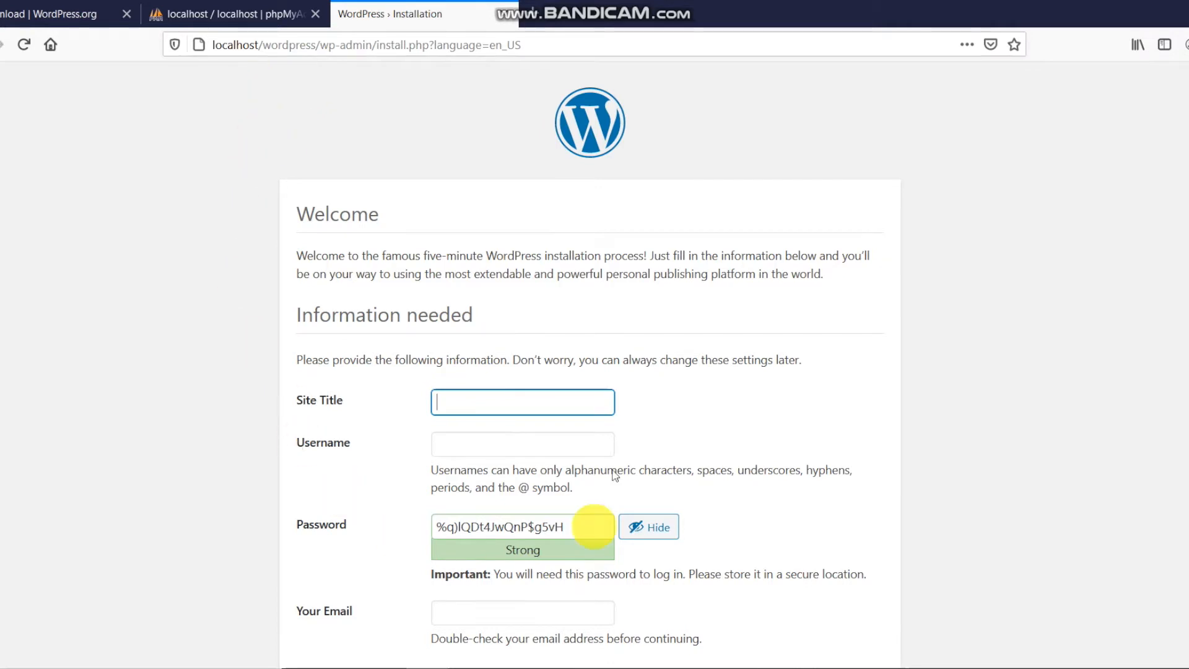
Step: Set the site title to CDM 3 - YEARLY BLOG !!! and fill in the administrator username
left_click(505, 404)
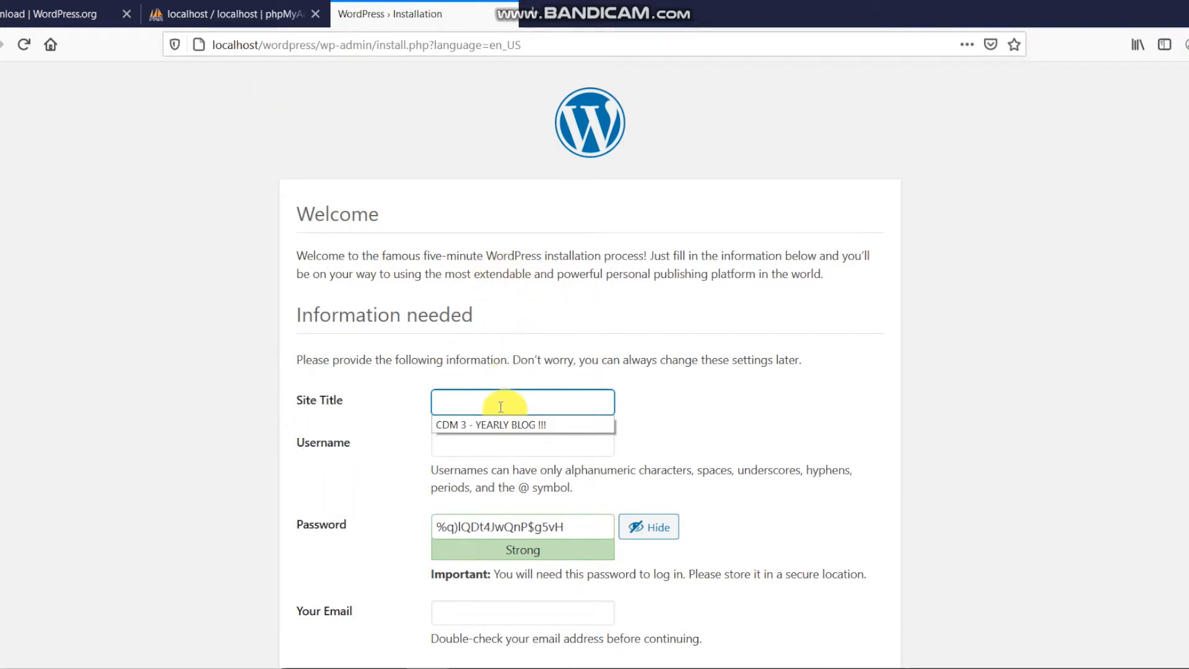
left_click(506, 425)
left_click(478, 449)
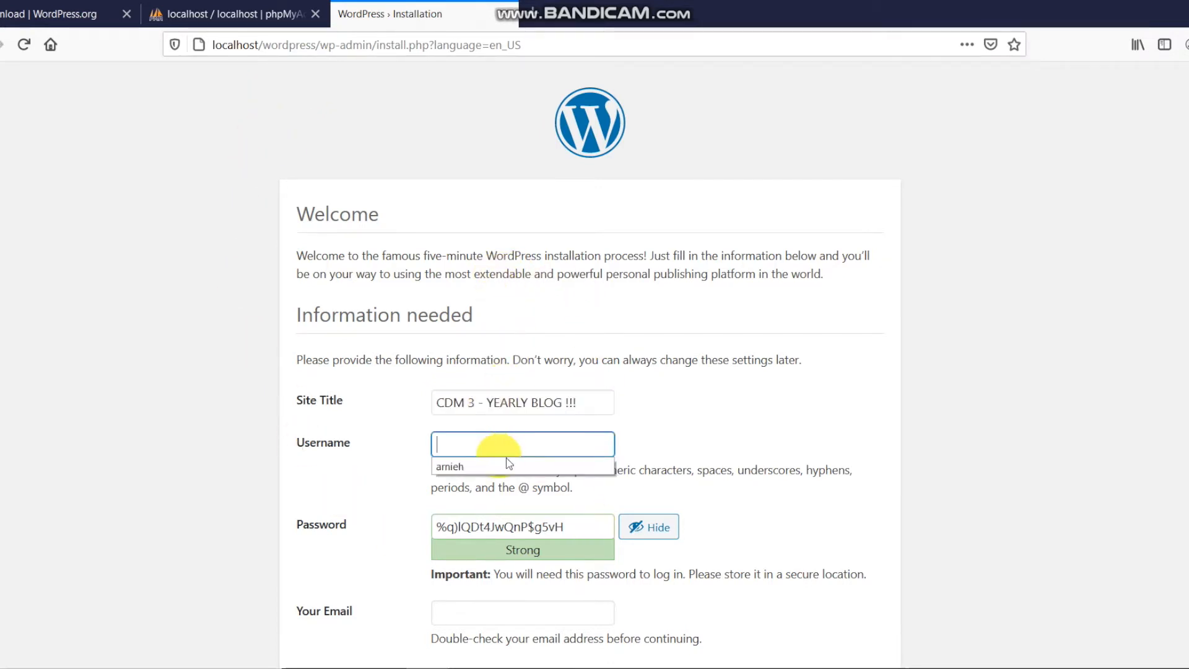
left_click(480, 468)
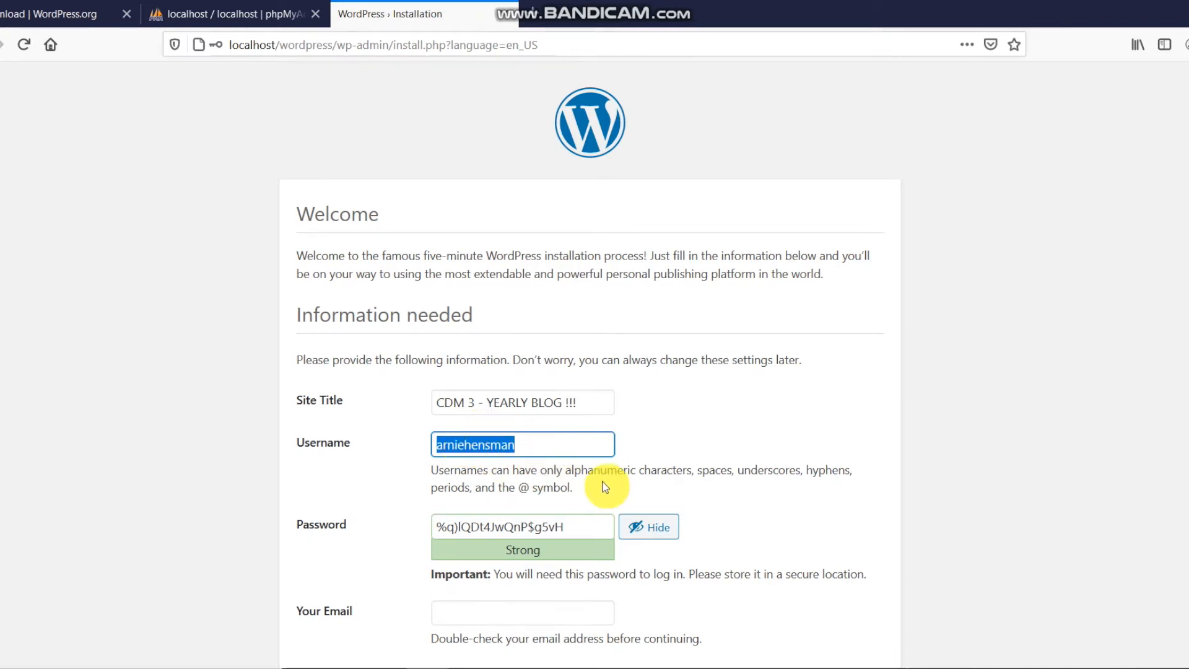
Step: Replace the generated administrator password with a copy of the username and confirm use of a weak password
scroll(606, 487, "down", 2)
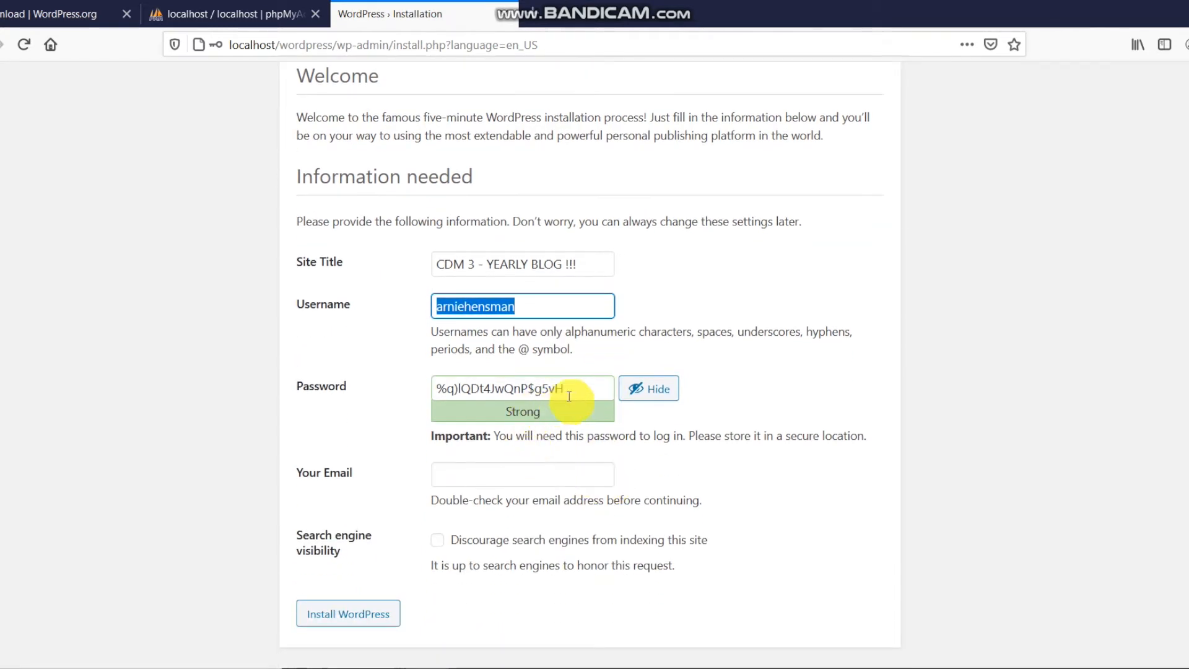
left_click_drag(580, 388, 398, 353)
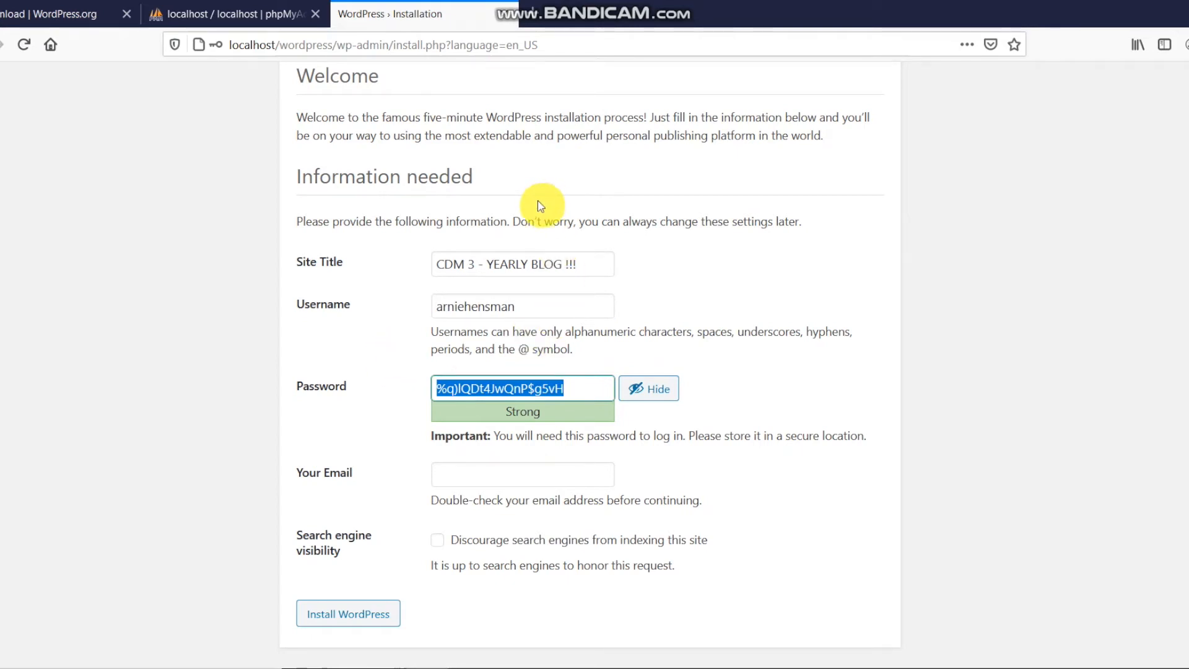
key("ctrl+v")
double_click(509, 303)
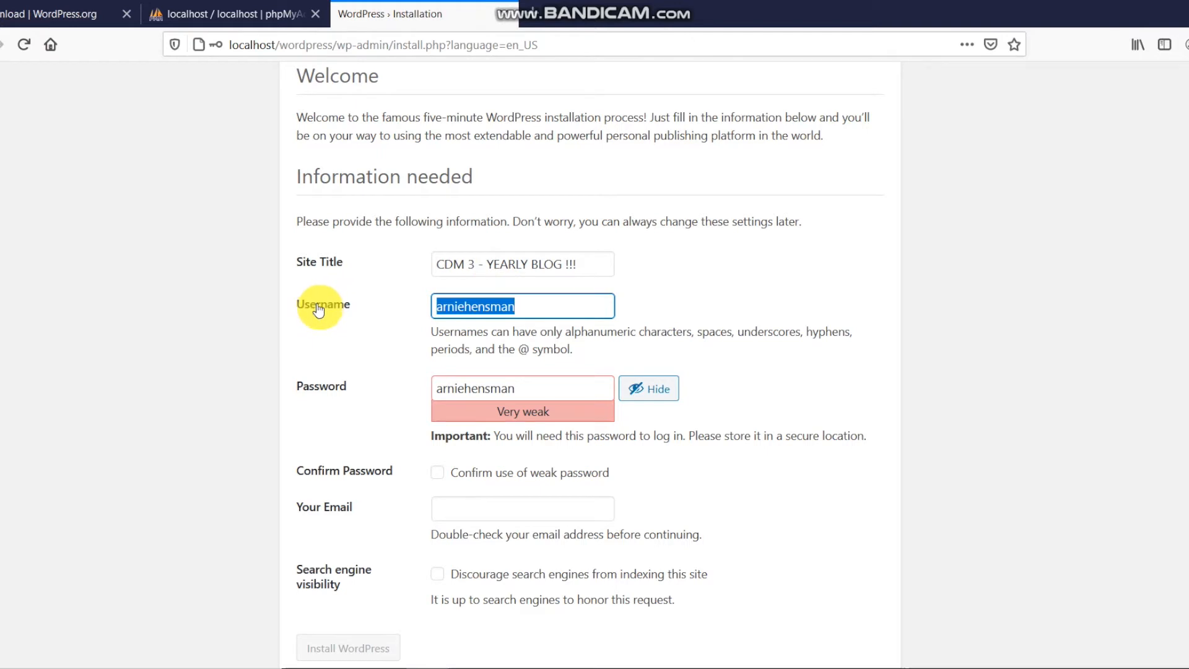
scroll(448, 372, "up", 3)
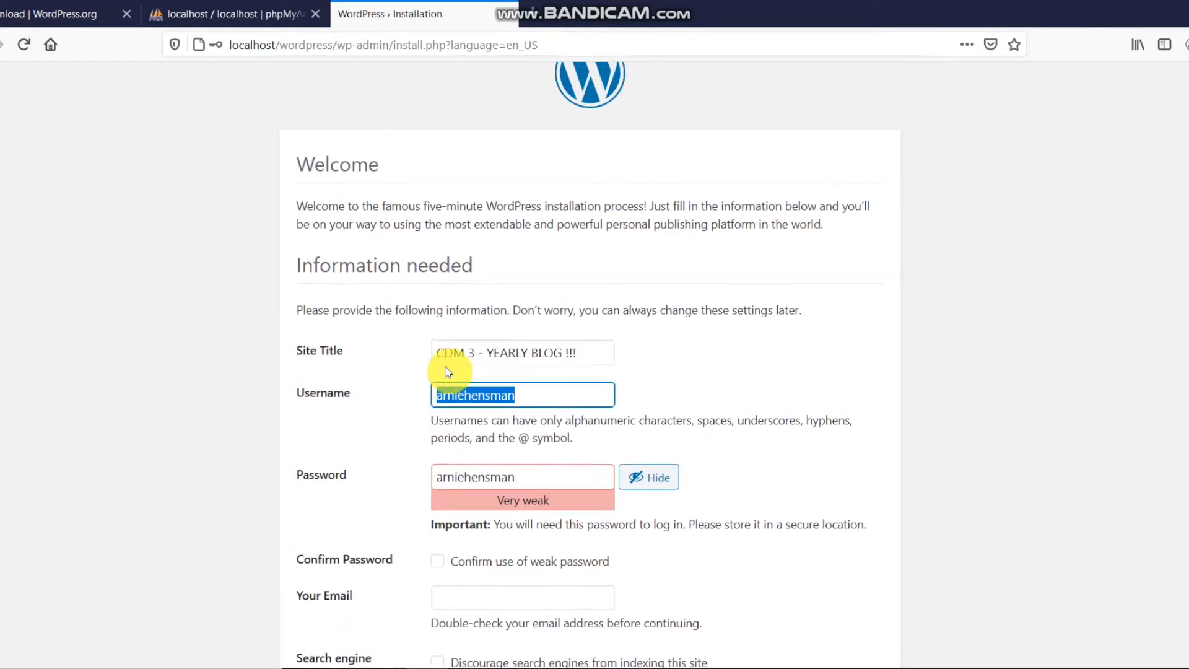
scroll(452, 403, "down", 3)
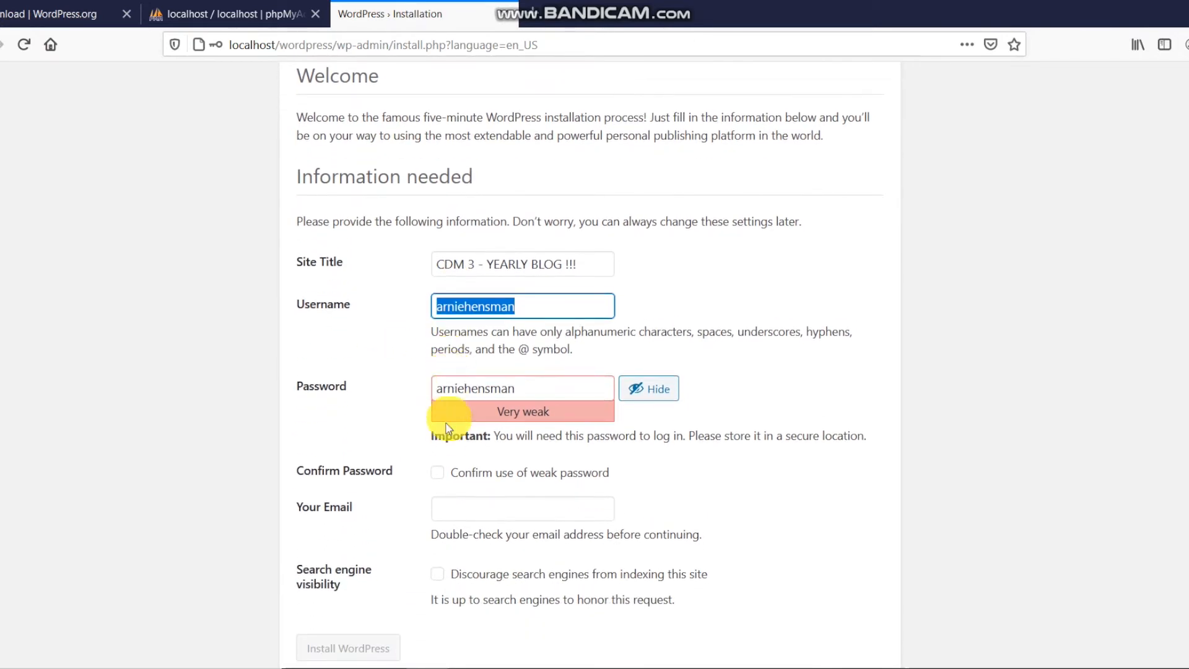
left_click(437, 472)
Step: Fill in the administrator's e-mail address
left_click(473, 506)
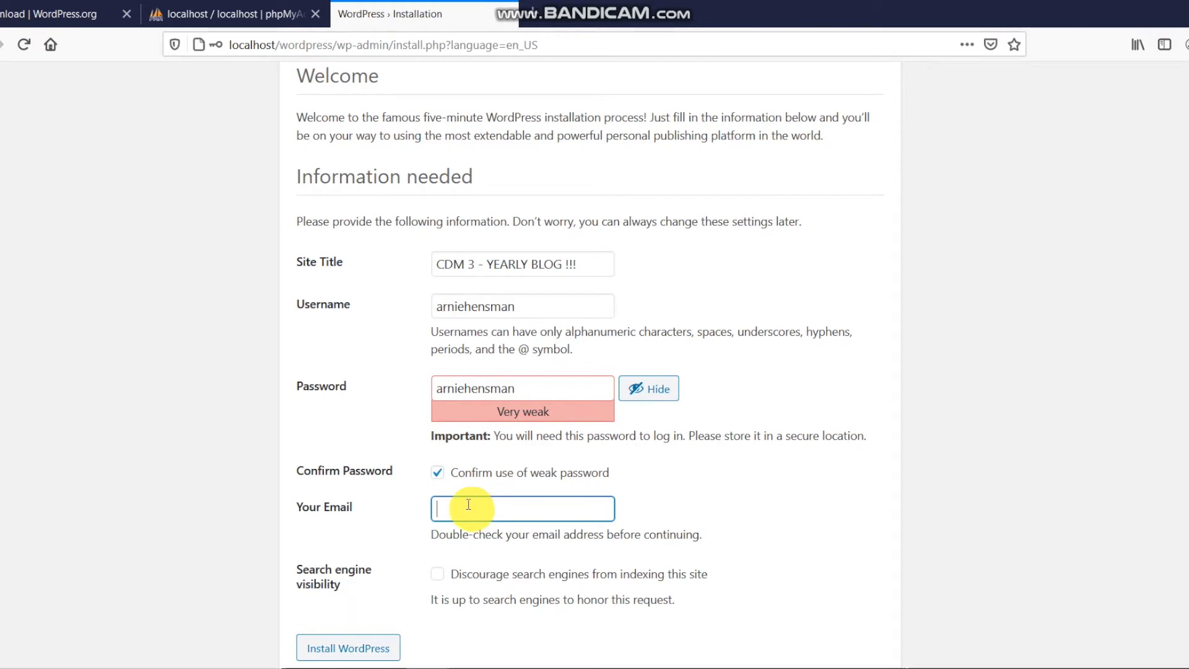
type("infor")
key("BackSpace")
left_click(494, 529)
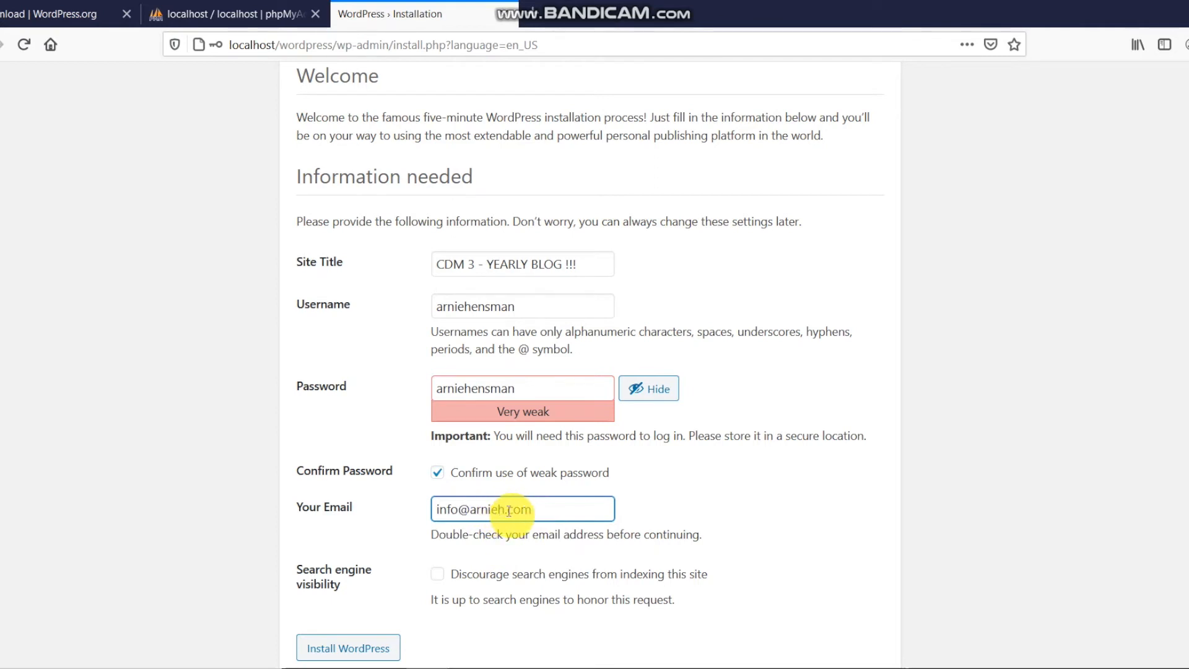
left_click(509, 510)
type("enamn")
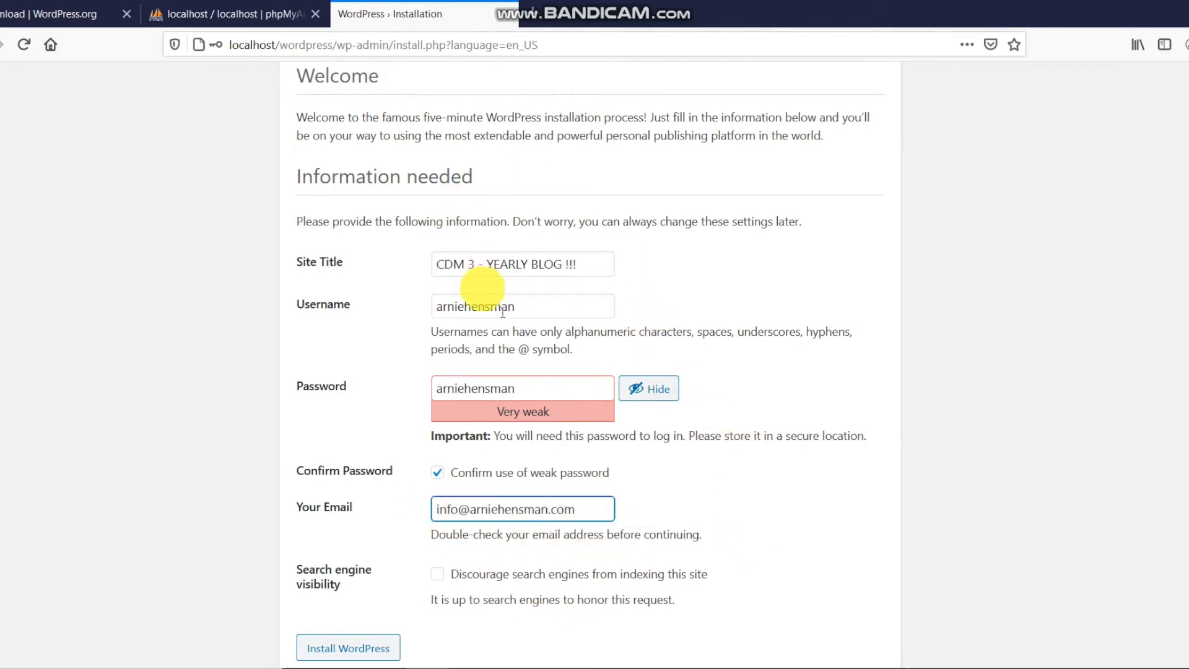
Step: Install WordPress and decline to save the login in the browser
left_click(354, 652)
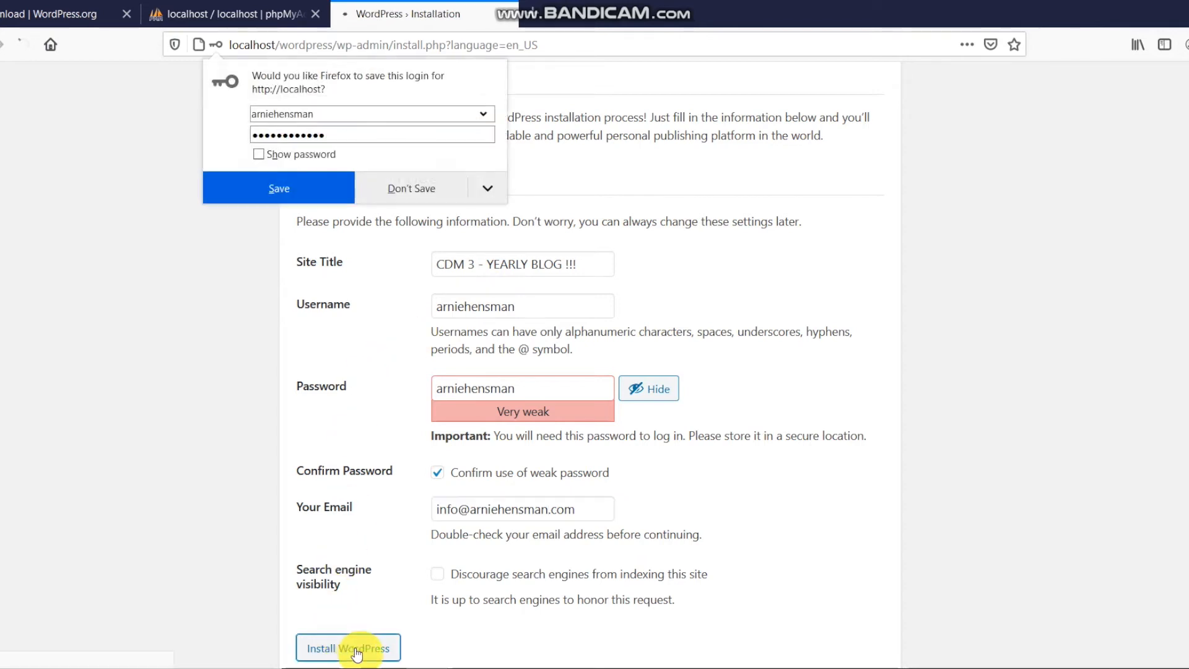
left_click(404, 184)
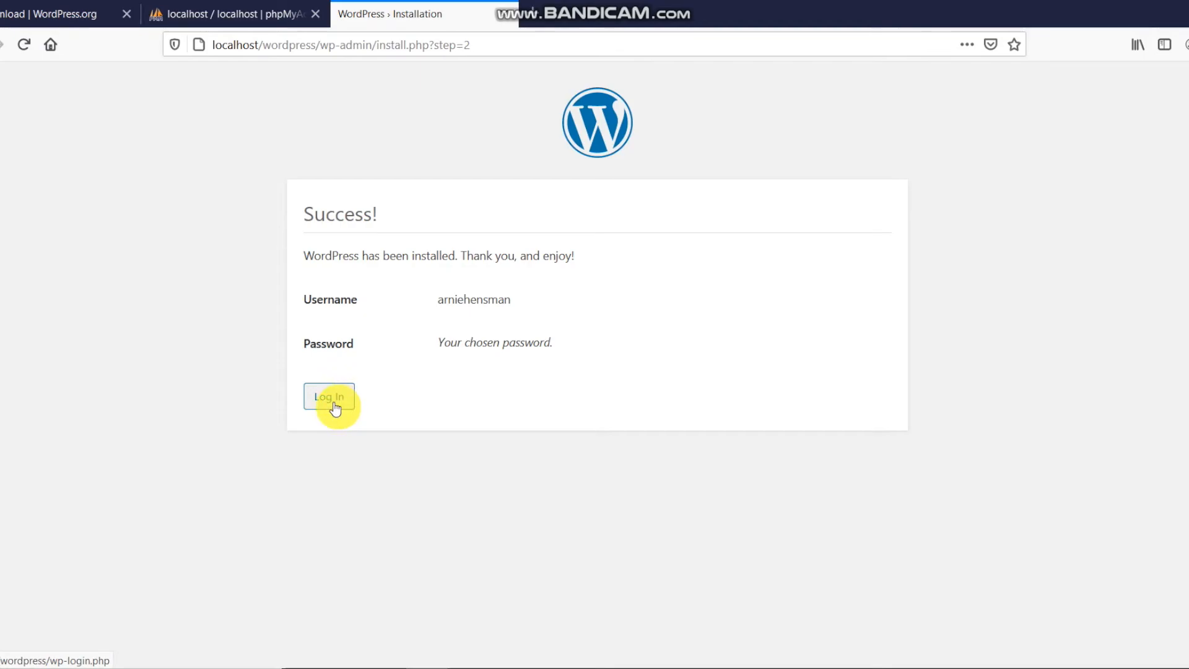
Step: Copy the administrator username from the installation success page, open the login page and paste it into the username field
left_click(594, 668)
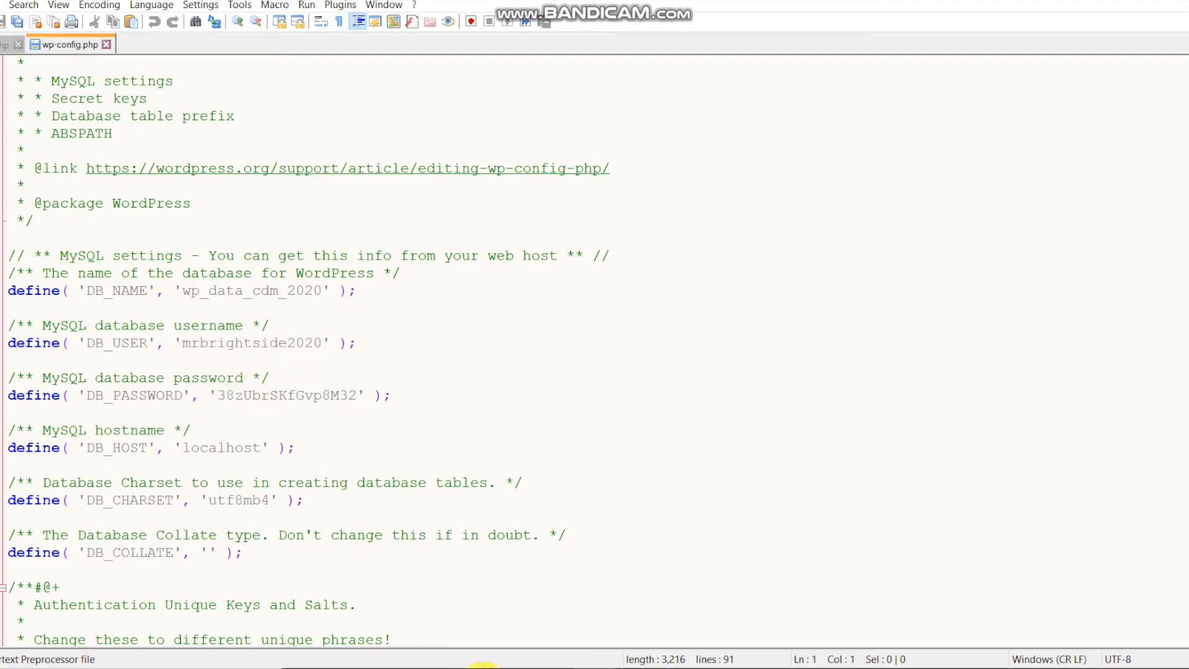
left_click(570, 668)
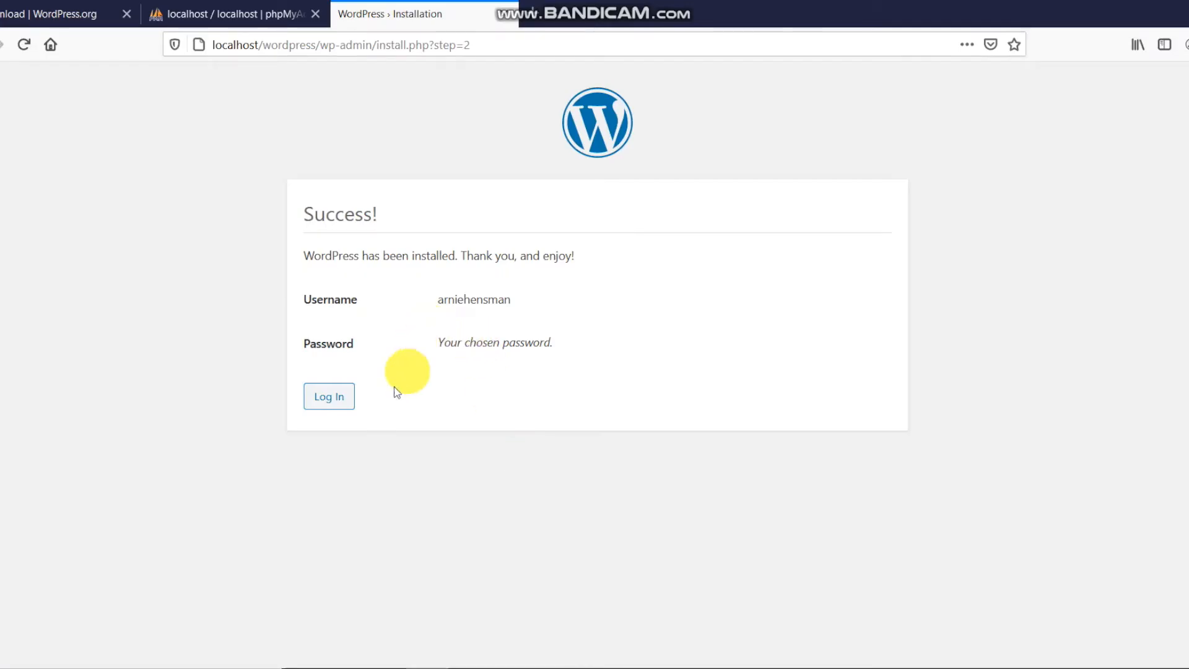
double_click(471, 298)
key("ctrl+c")
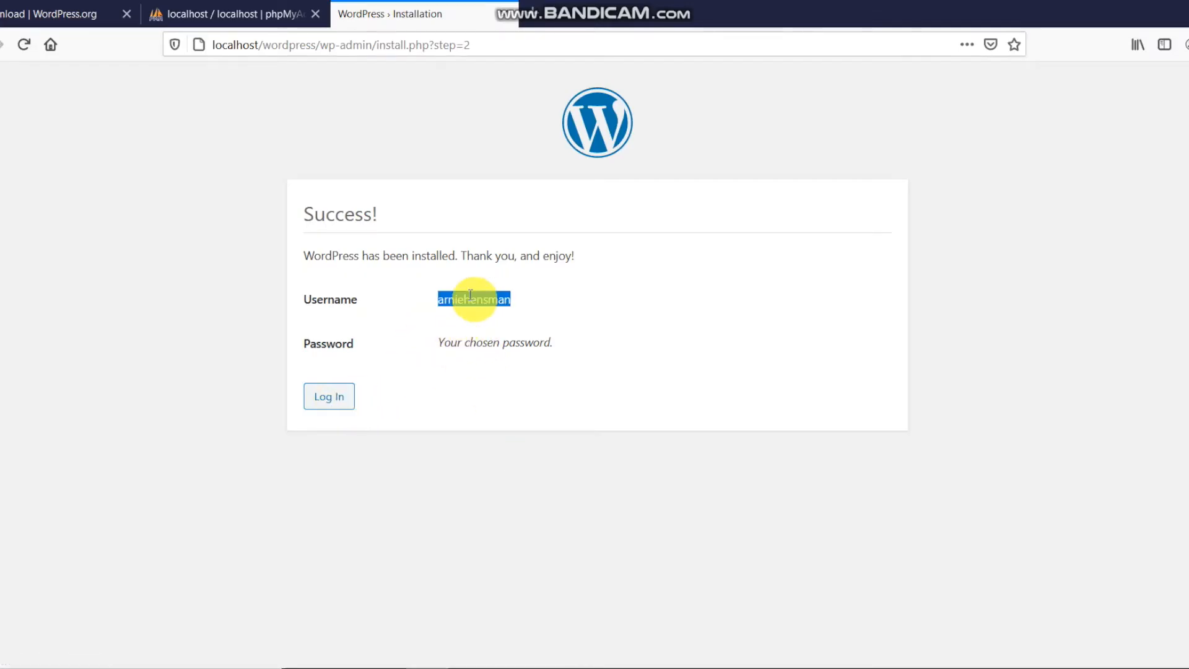
left_click(337, 396)
key("ctrl+v")
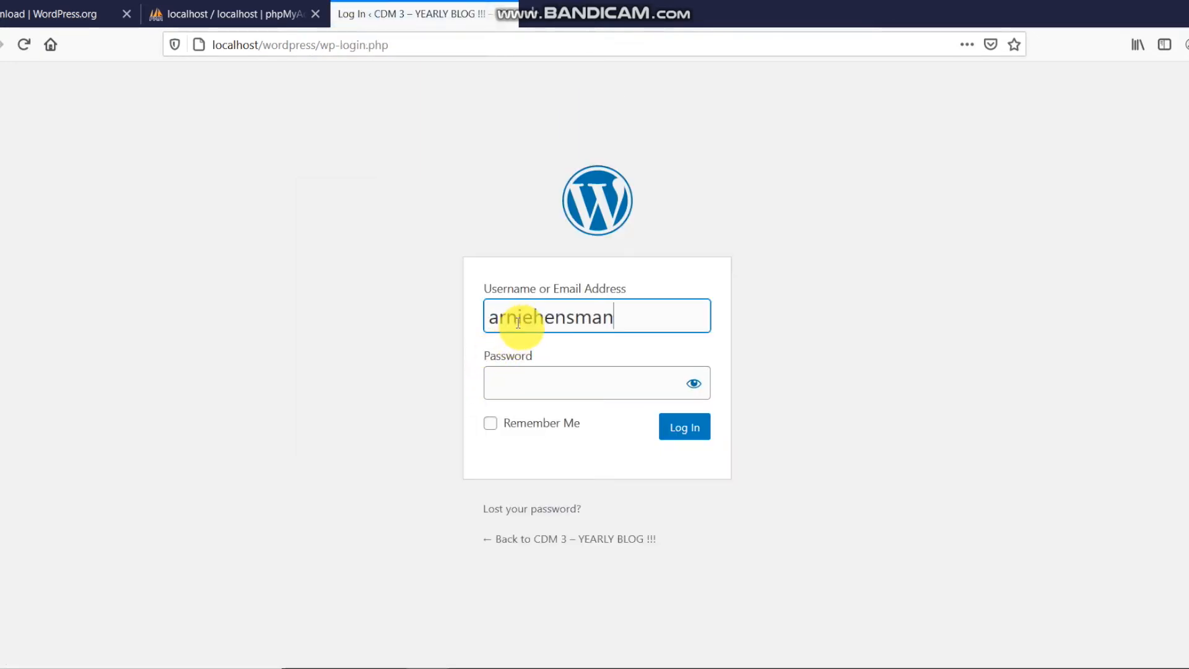
Step: Paste the administrator password and reveal it, log in to WordPress and decline to save the login in the browser
left_click(556, 379)
key("ctrl+v")
left_click(694, 384)
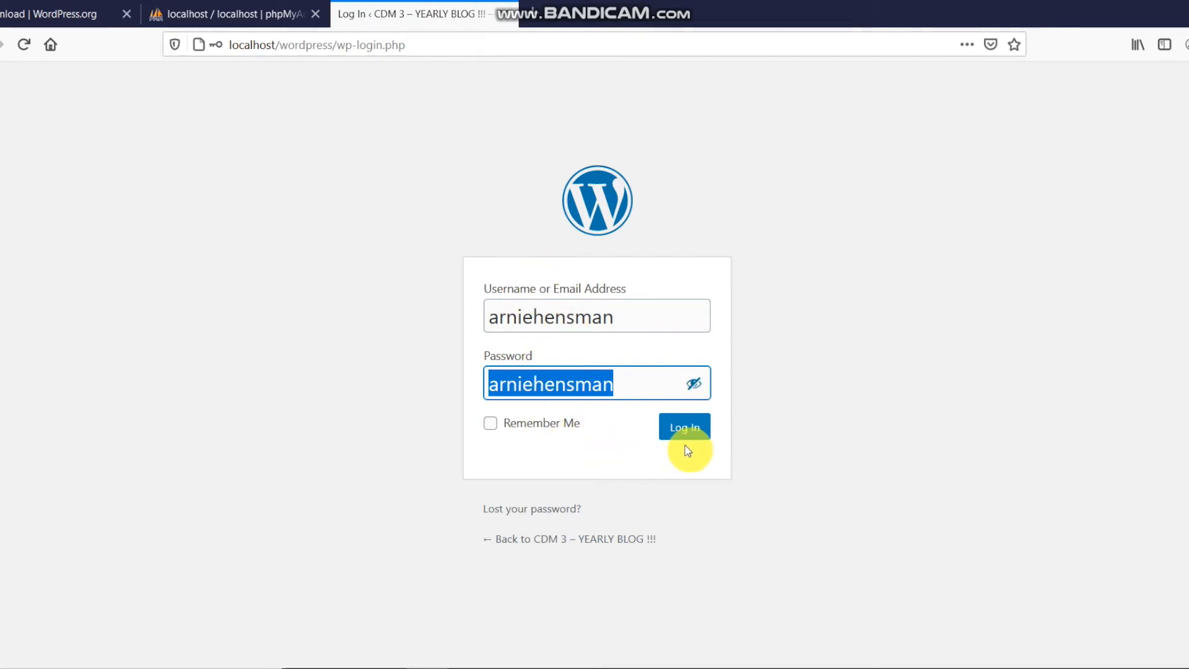
left_click(685, 429)
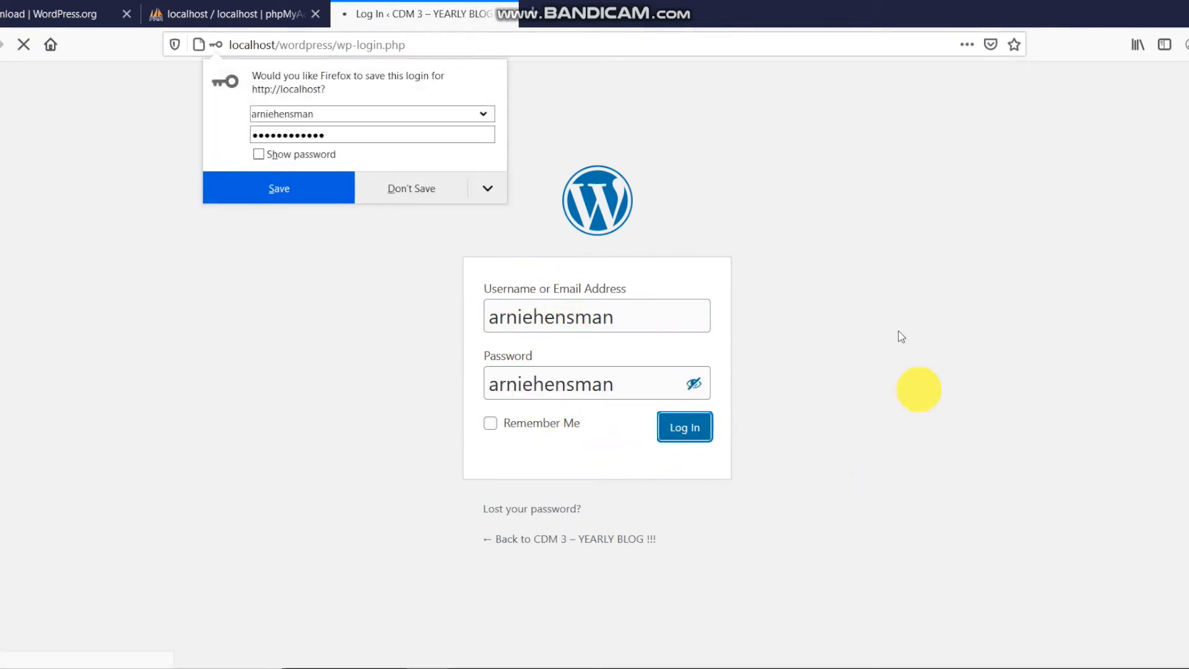
left_click(440, 201)
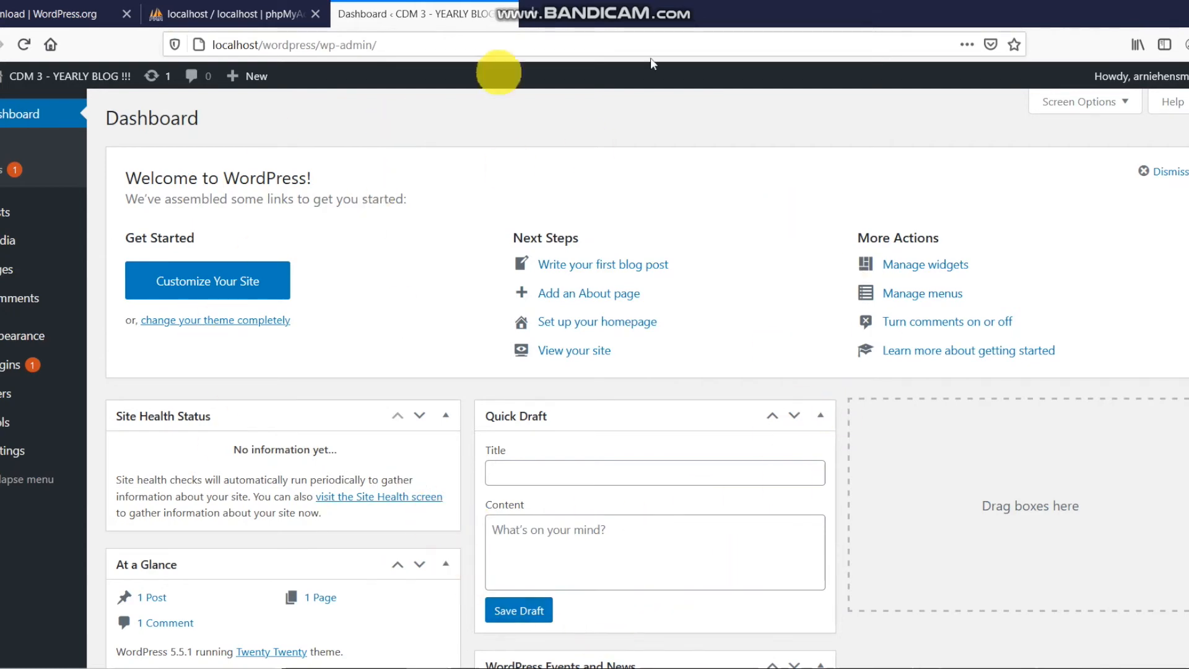
Step: Open WordPress general settings and change the tagline to THE BEST SITE OF THE YEAR 2020
left_click(266, 13)
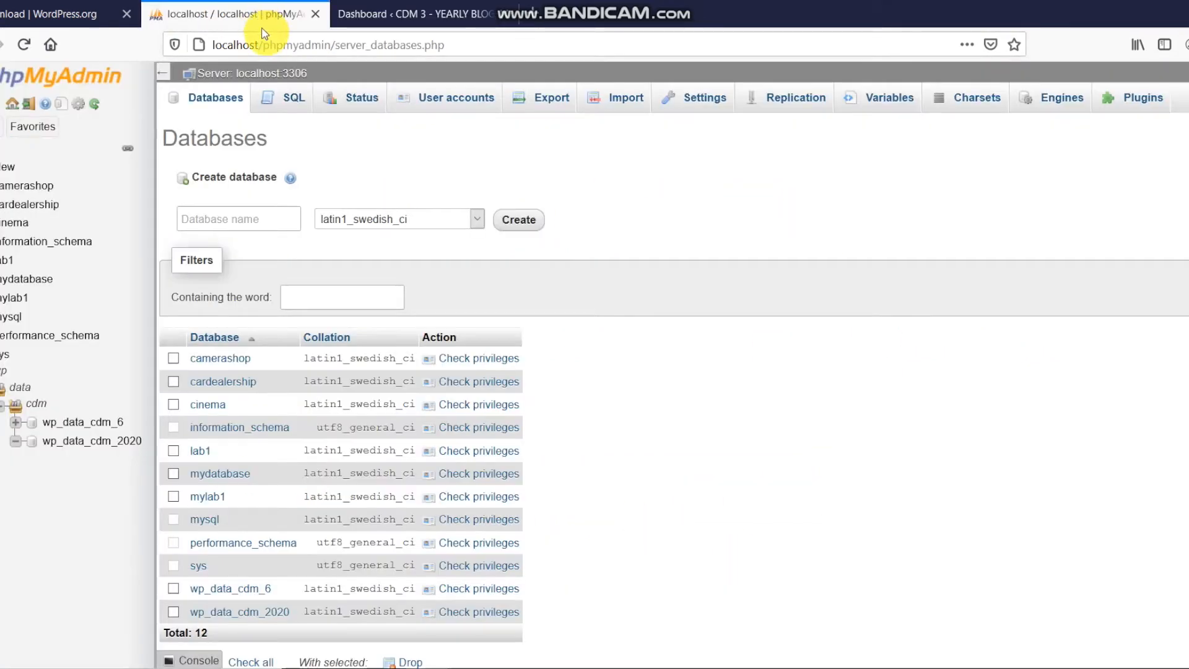
left_click(425, 21)
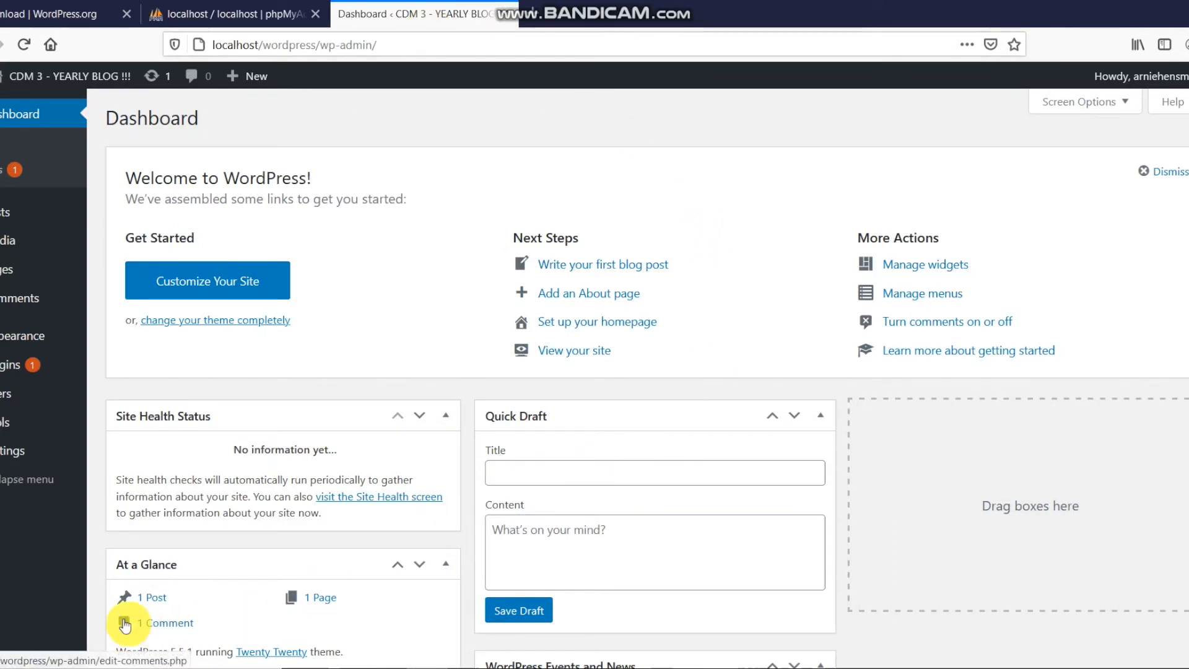
left_click(11, 454)
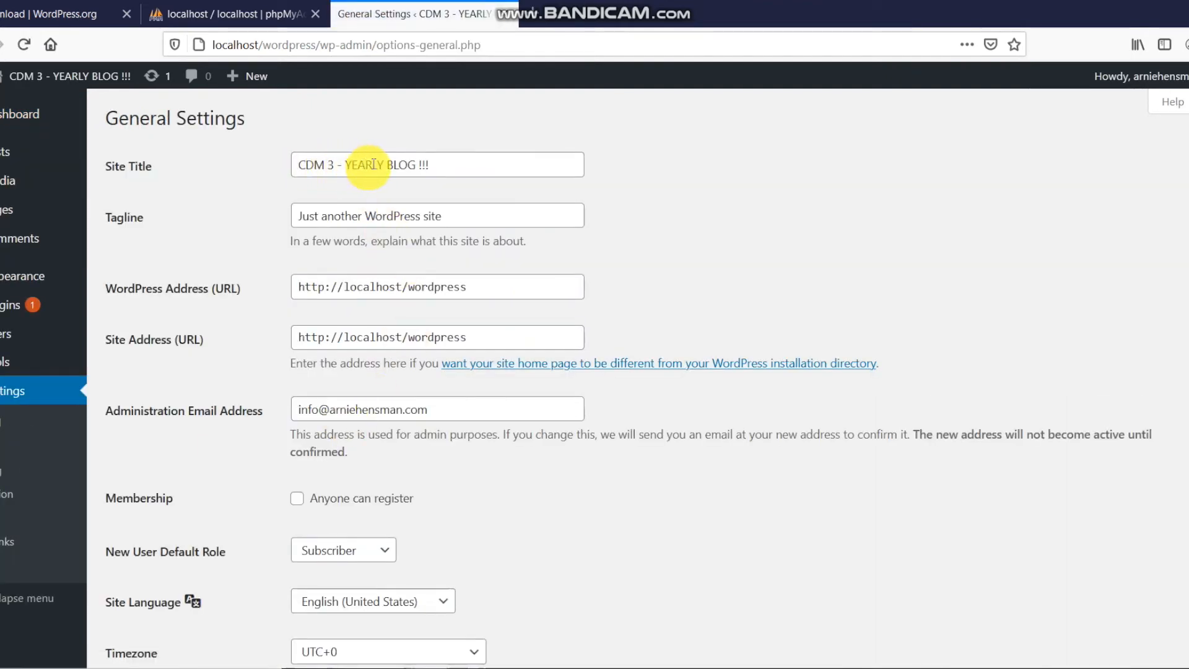
triple_click(474, 214)
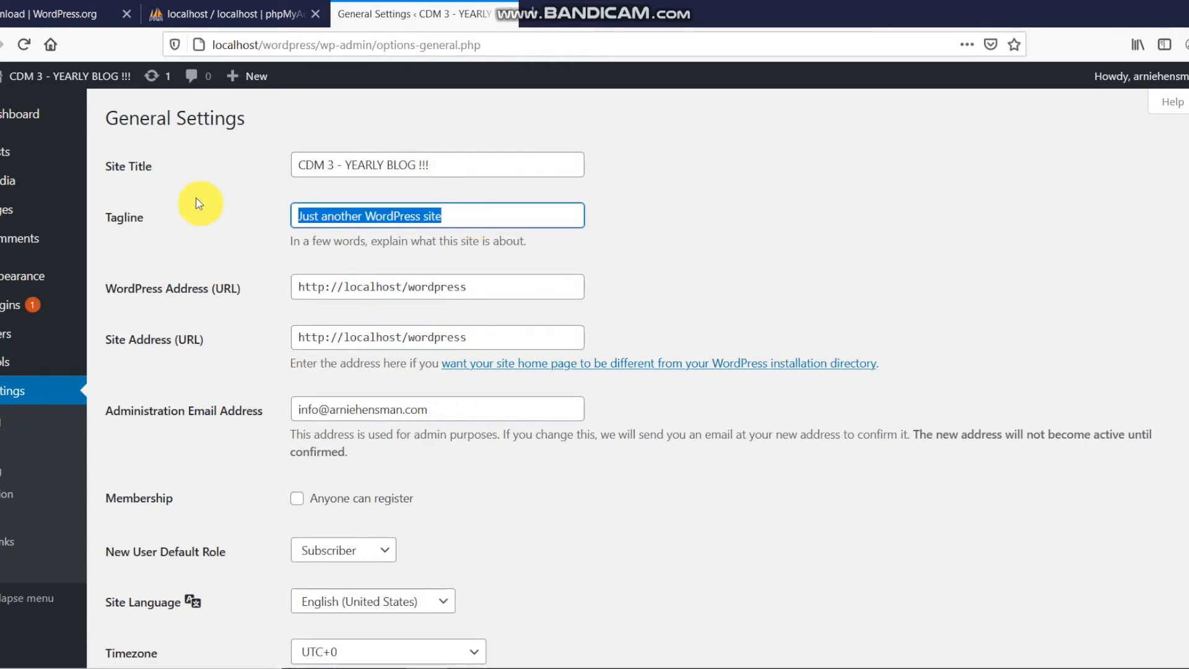
key("BackSpace")
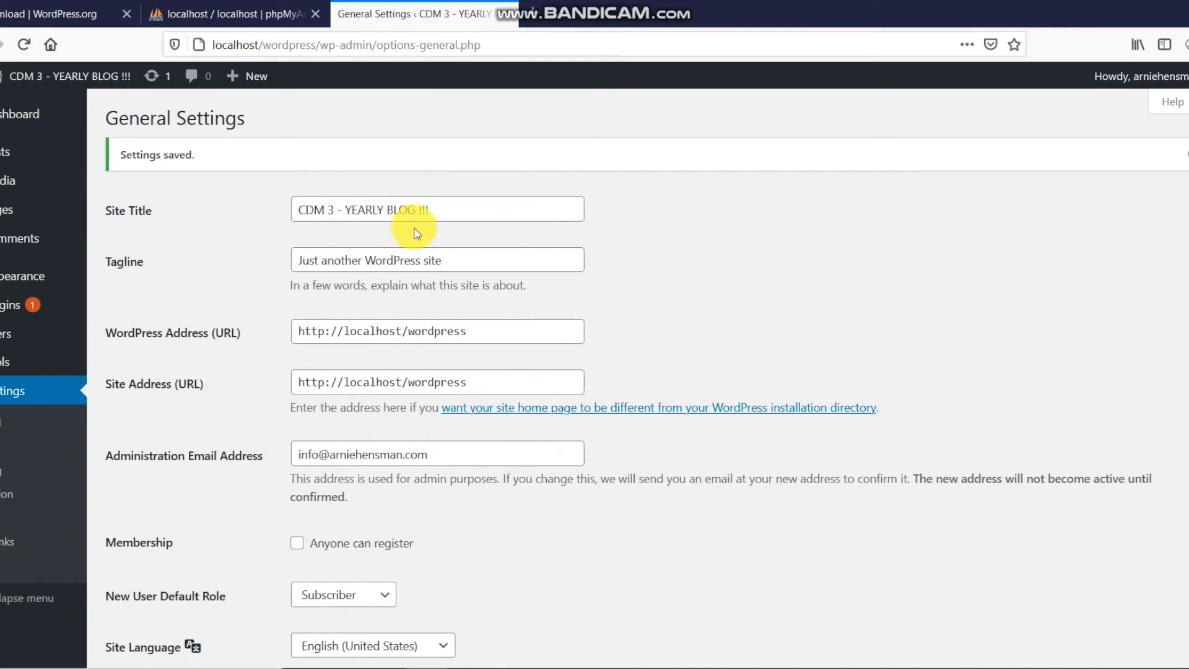
triple_click(473, 261)
key("BackSpace")
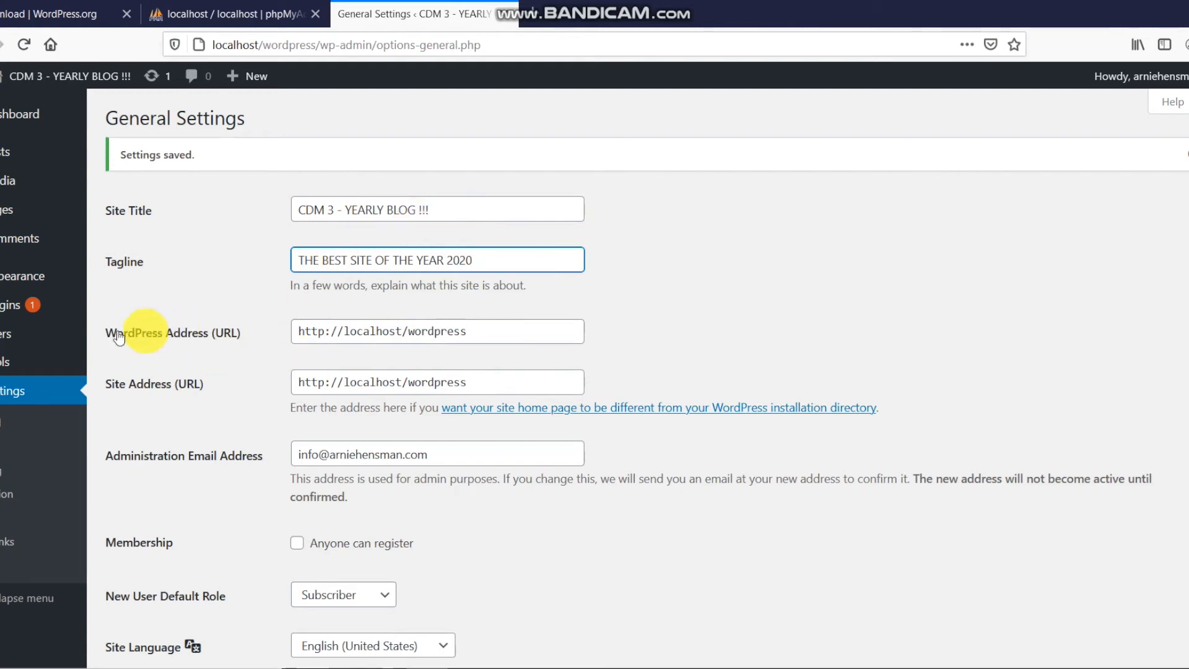
left_click(434, 336)
left_click_drag(491, 329, 269, 331)
left_click_drag(395, 332, 273, 331)
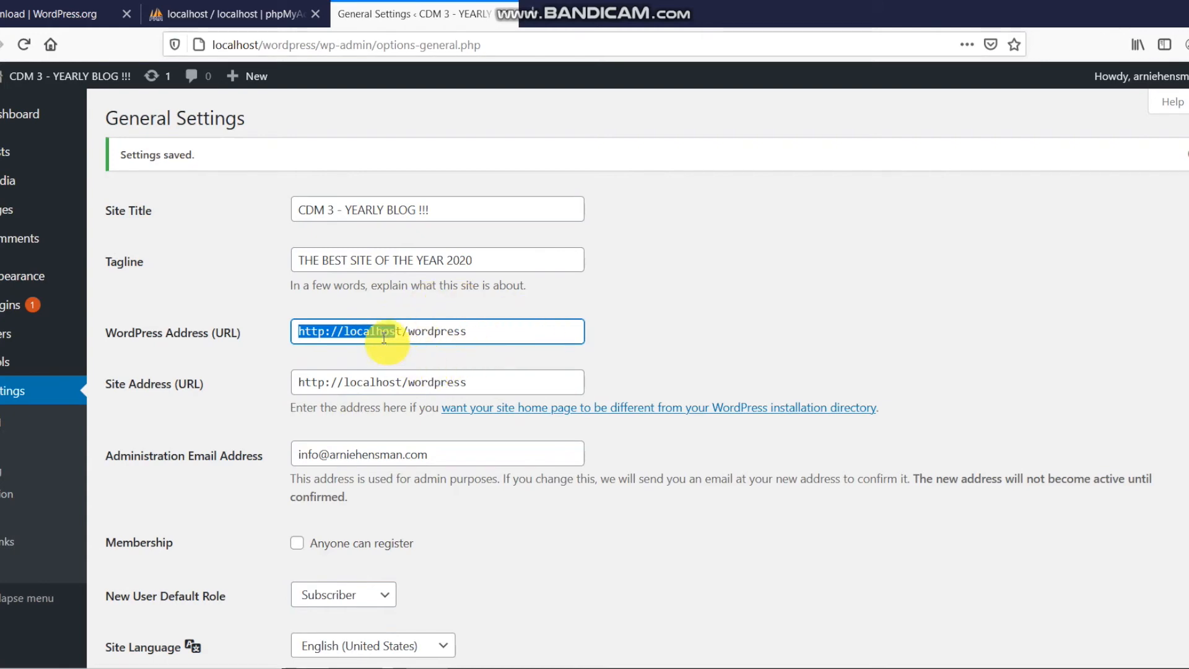
double_click(409, 382)
key("BackSpace")
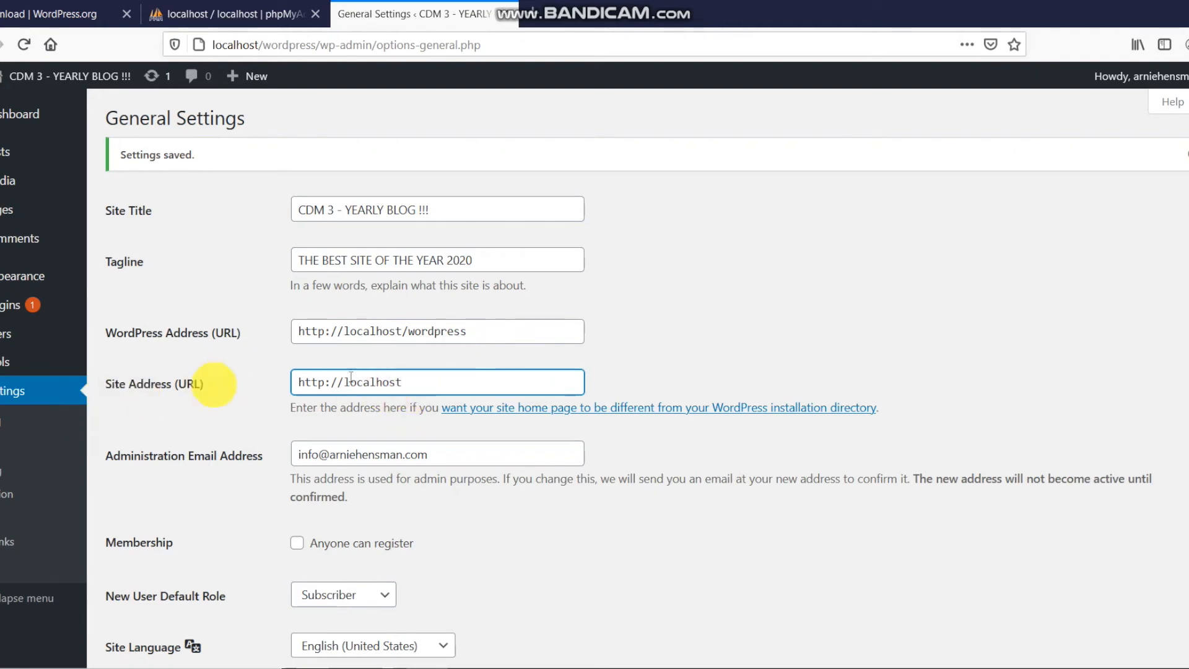
scroll(274, 403, "down", 8)
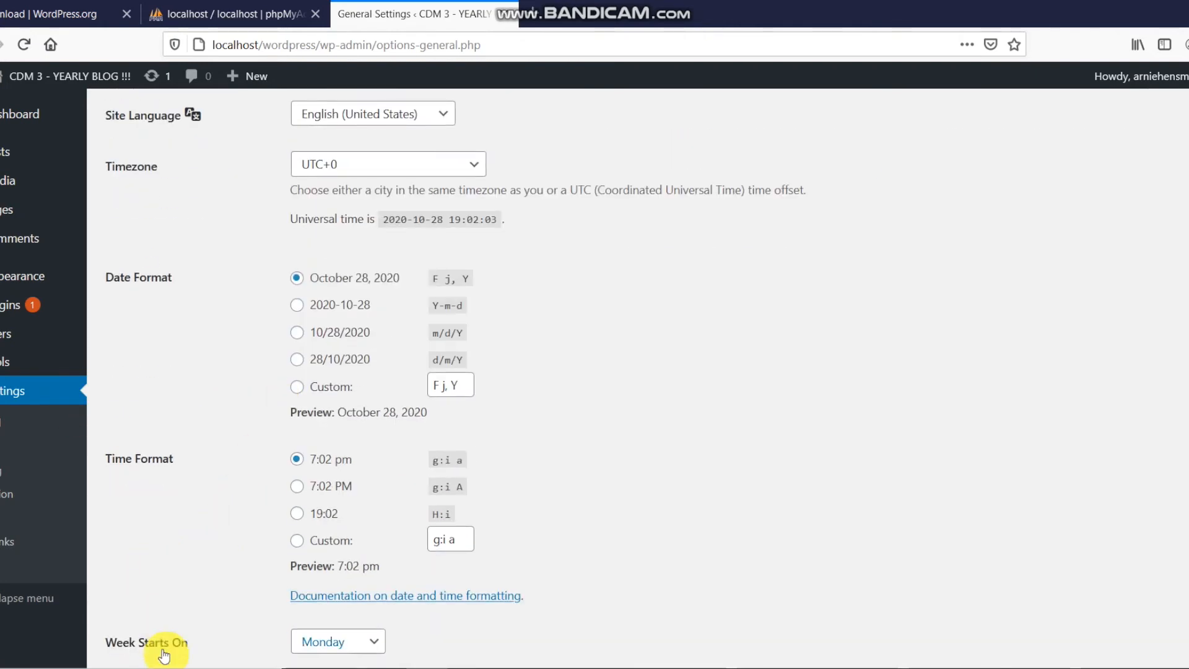
scroll(163, 655, "down", 2)
left_click(149, 581)
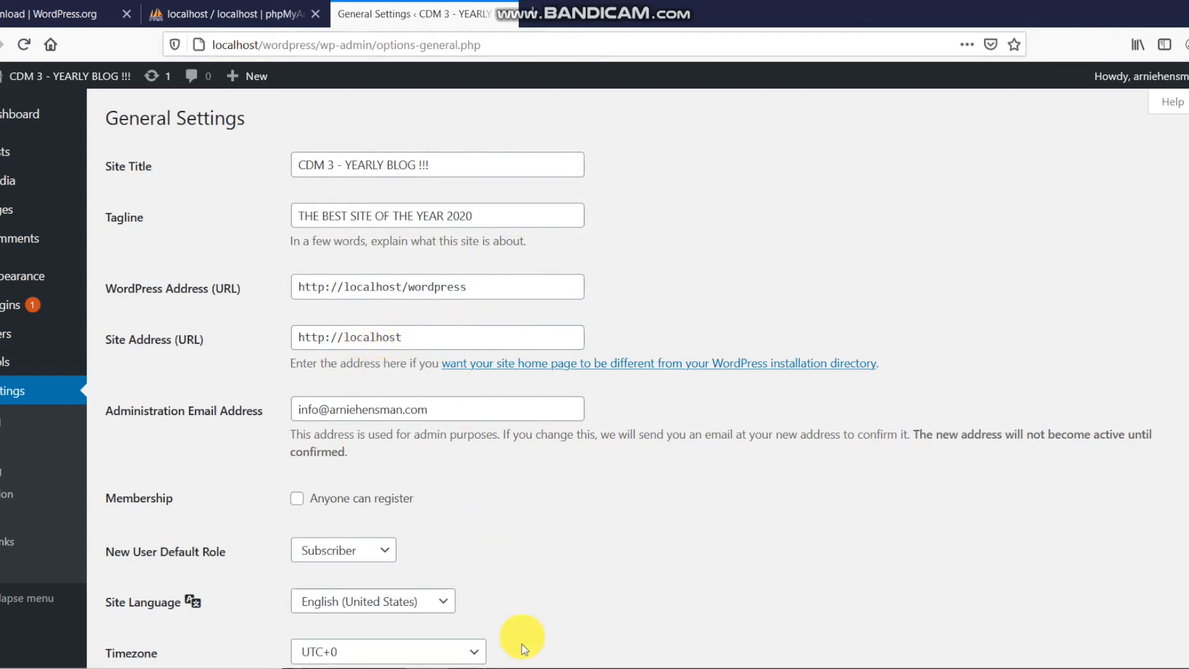
Step: Copy index.php from the wordpress folder into Laragon's www folder in File Explorer
left_click(552, 668)
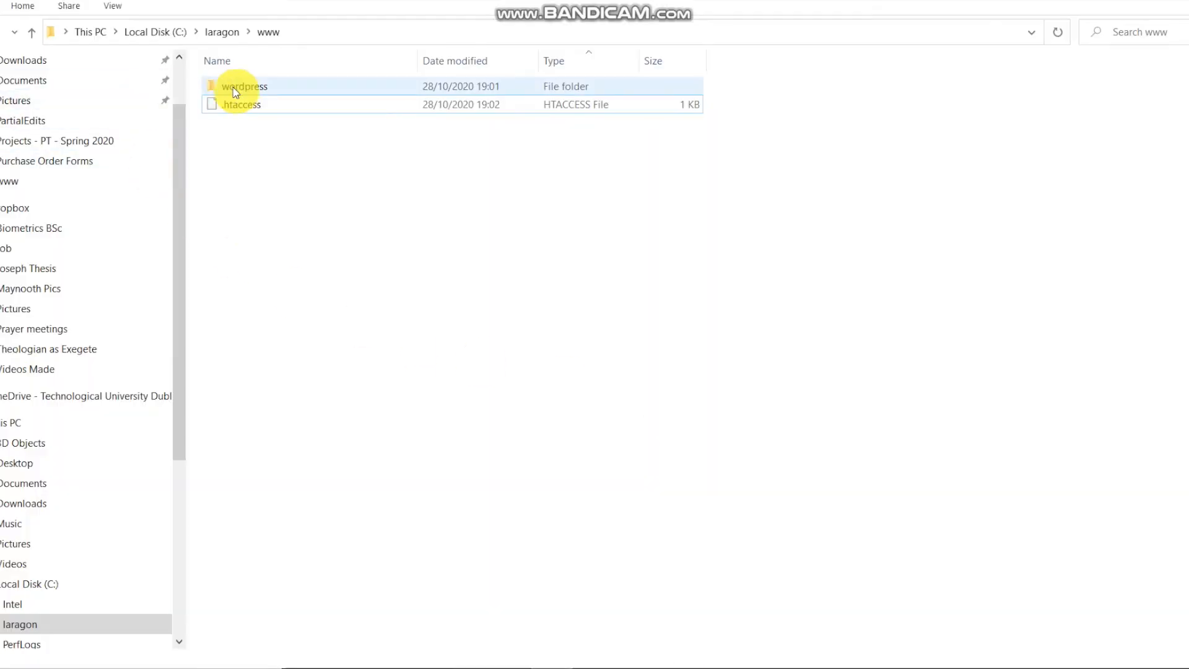
left_click(247, 109)
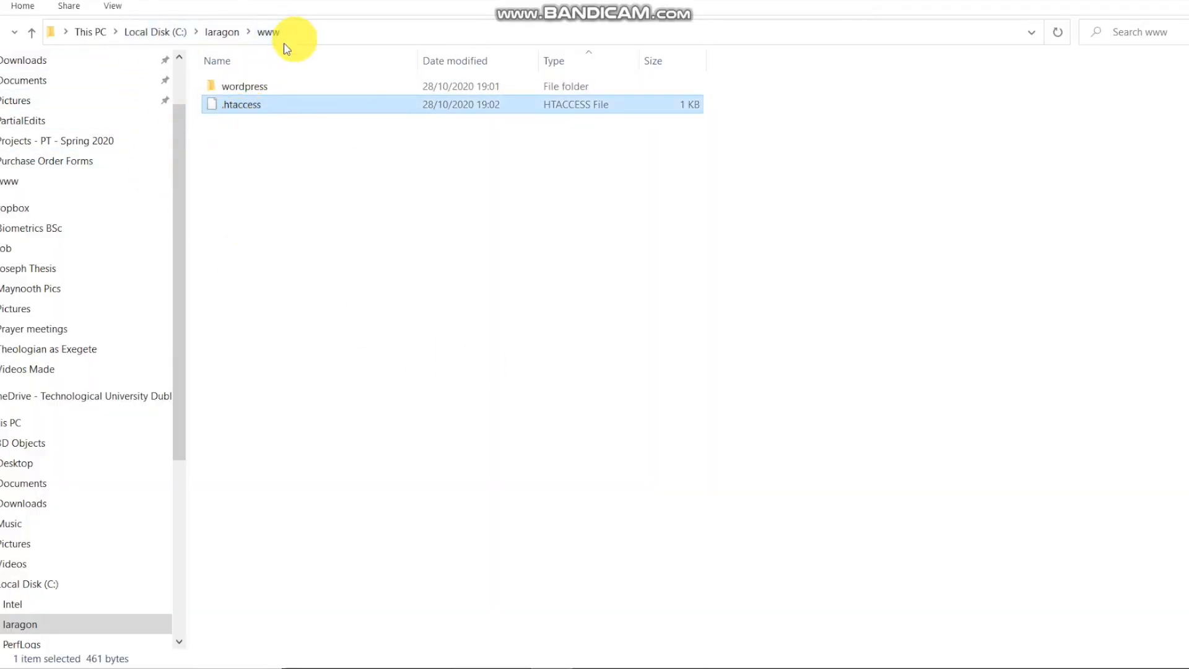
double_click(251, 87)
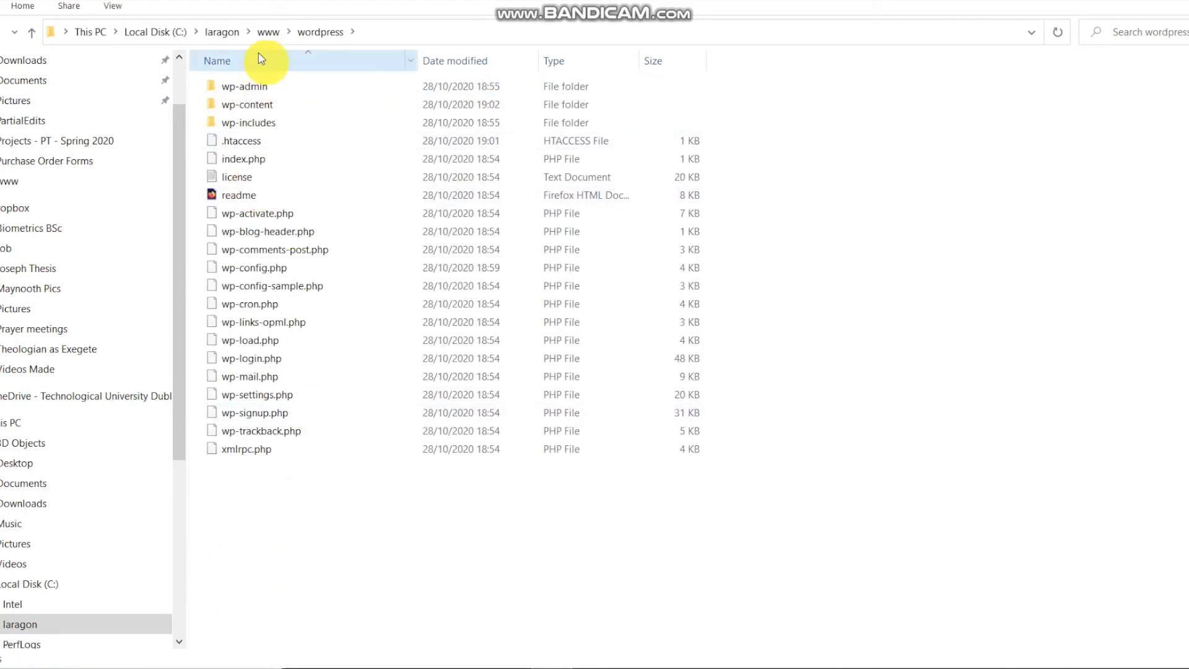
left_click(248, 162)
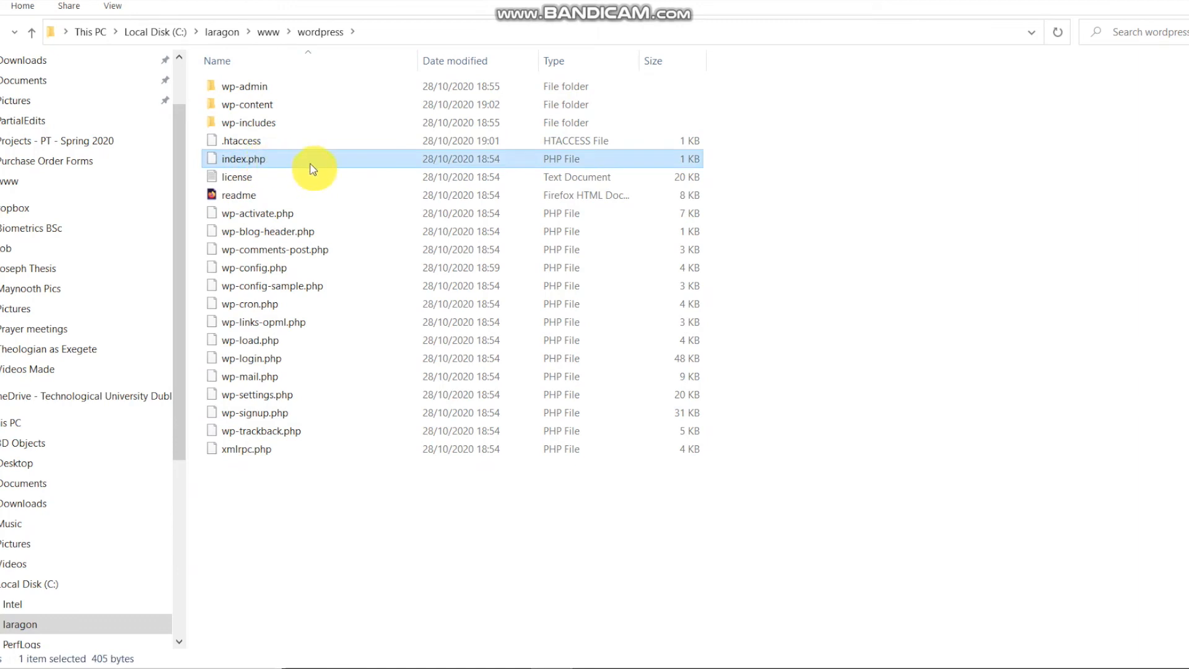
double_click(310, 163)
right_click(309, 163)
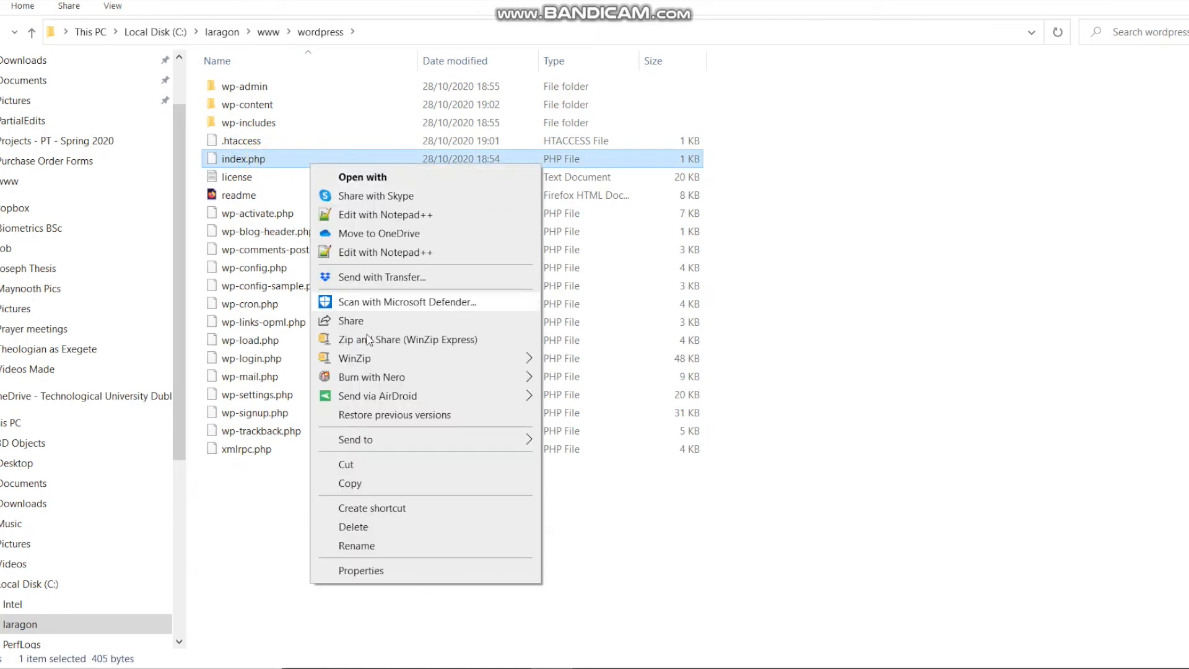
left_click(397, 484)
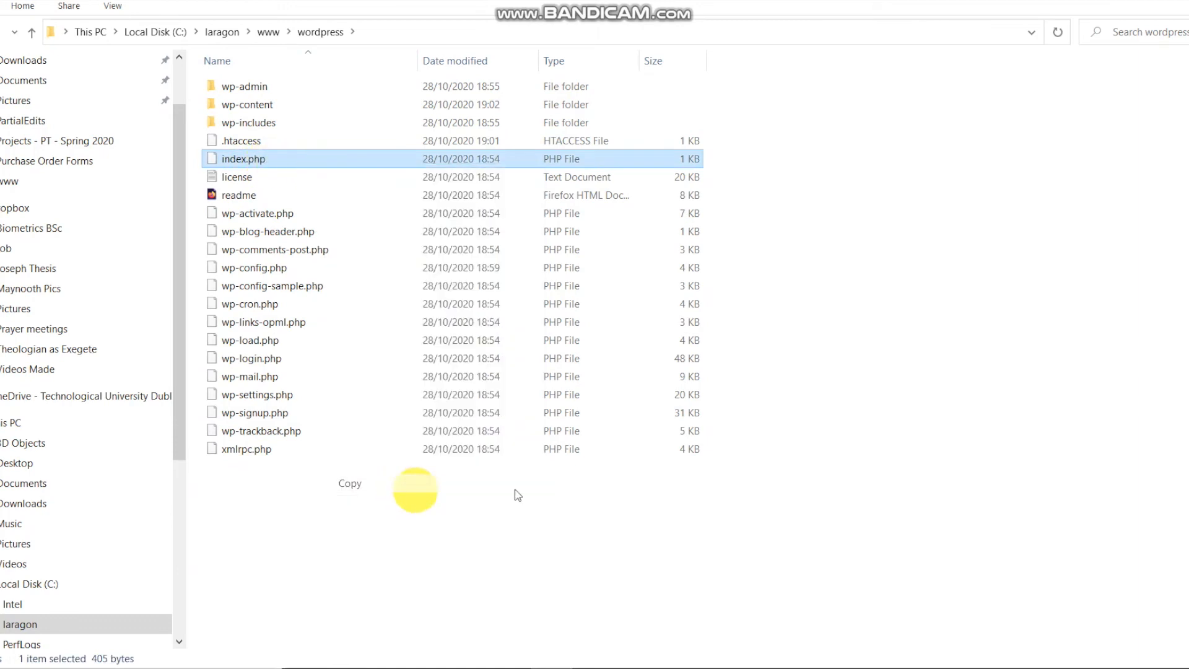
left_click(32, 33)
left_click(281, 192)
right_click(282, 193)
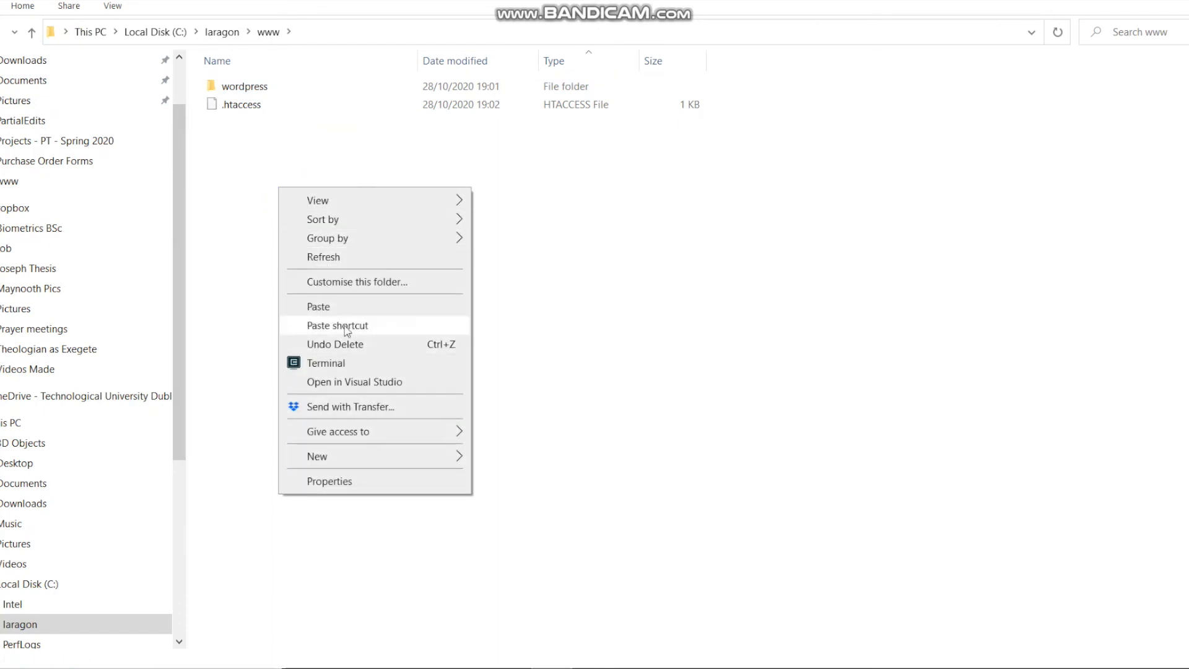
left_click(332, 306)
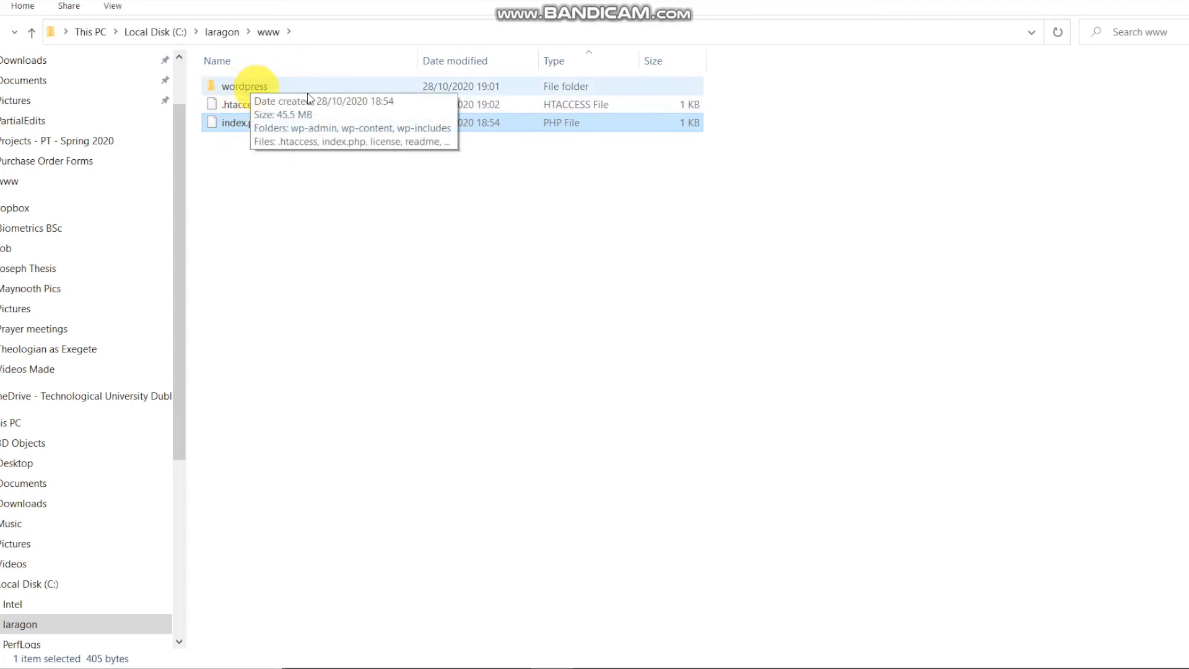
Step: Open the www folder's index.php in Notepad++ and delete the require line that loads wp-blog-header.php
right_click(242, 126)
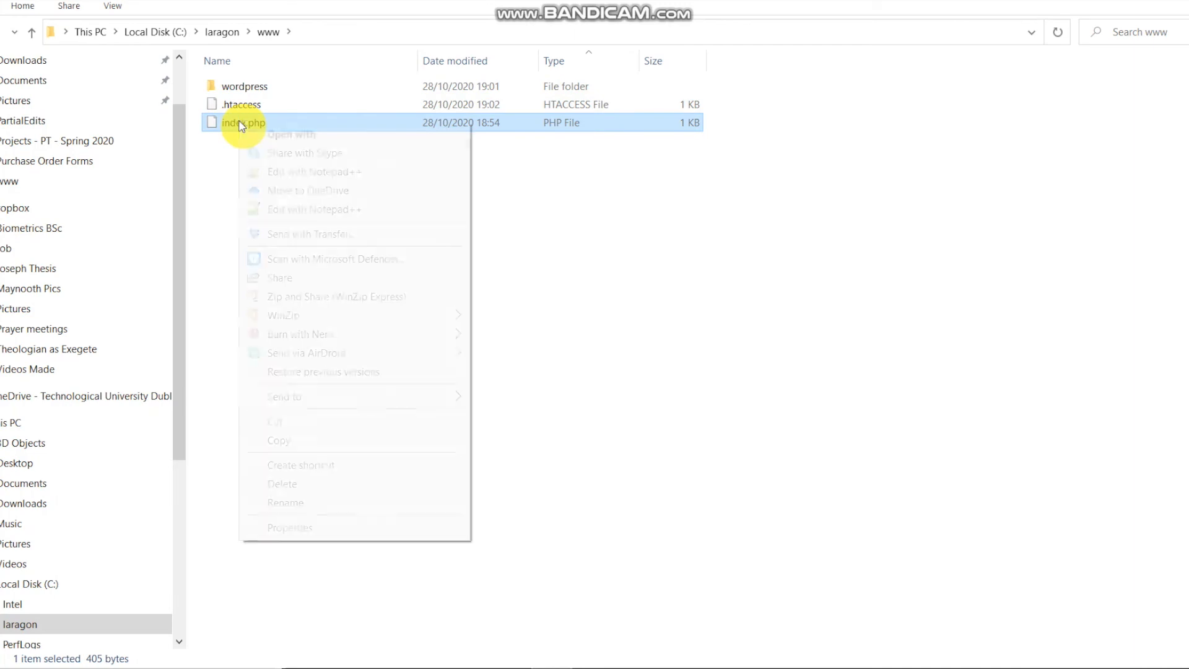
left_click(329, 214)
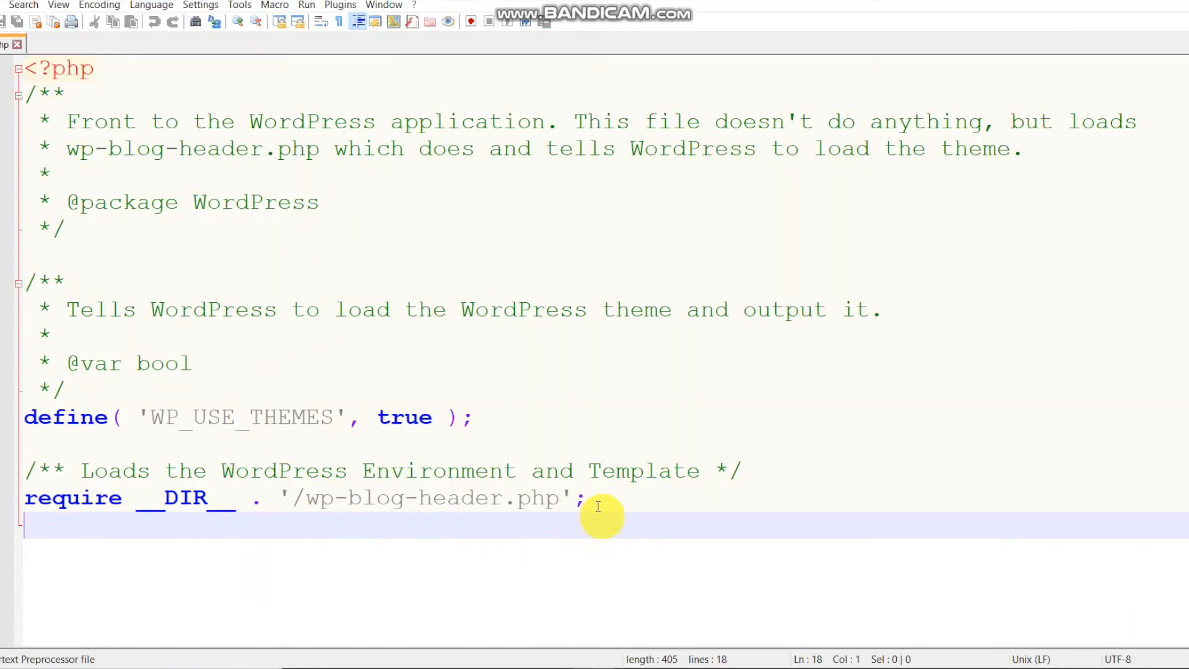
left_click_drag(599, 503, 17, 503)
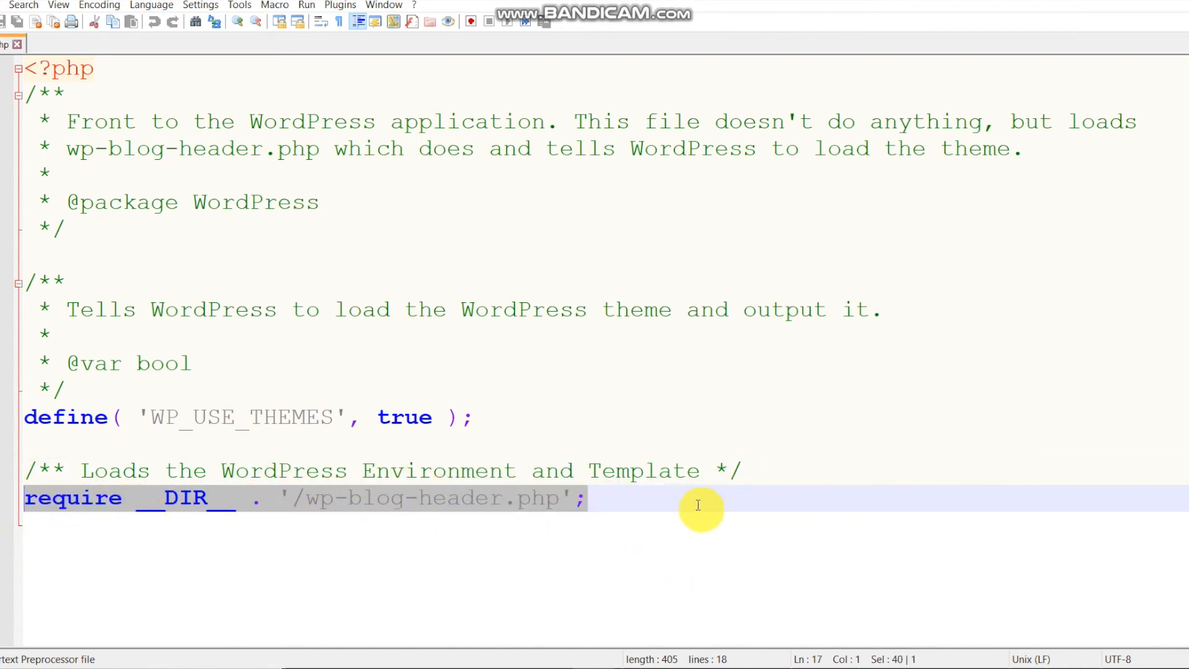
key("Delete")
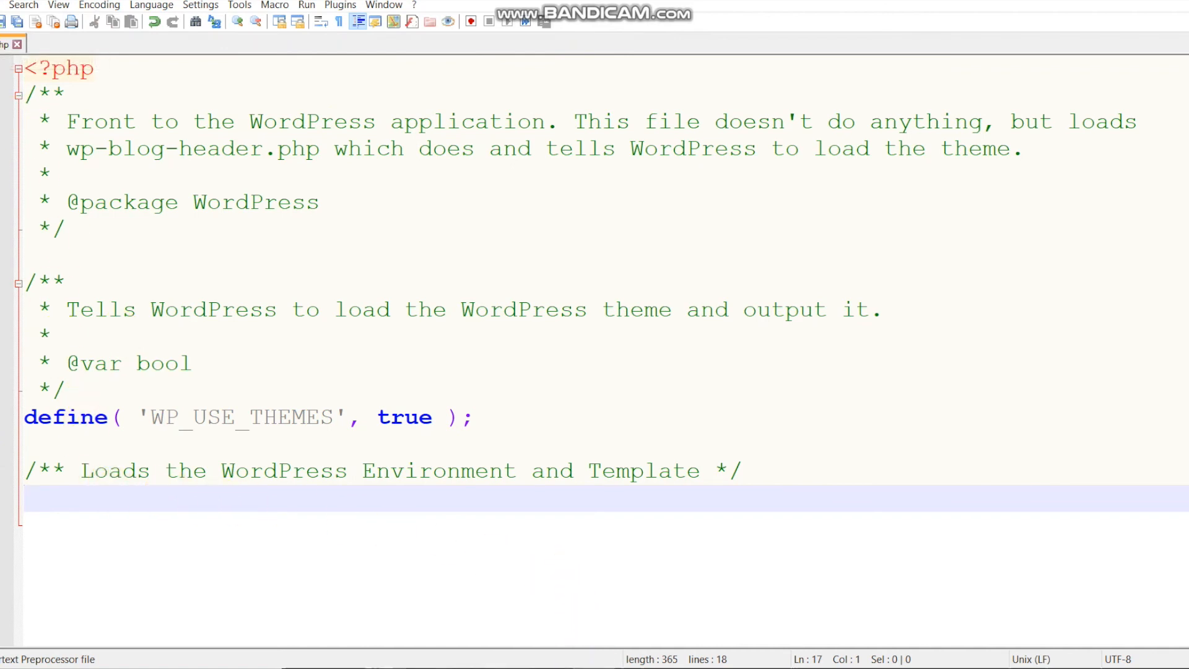
Step: Copy the replacement line from the Word notes into index.php and complete it as require('./wordpress/wp-blog-header.php');
left_click(574, 668)
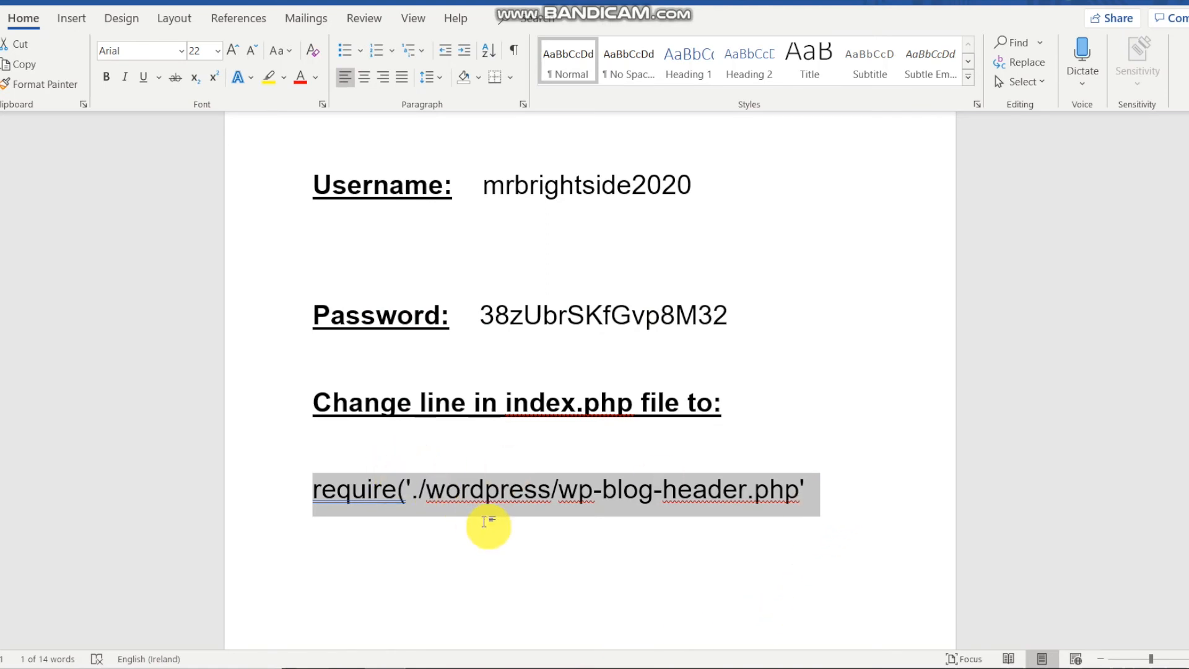
left_click(595, 668)
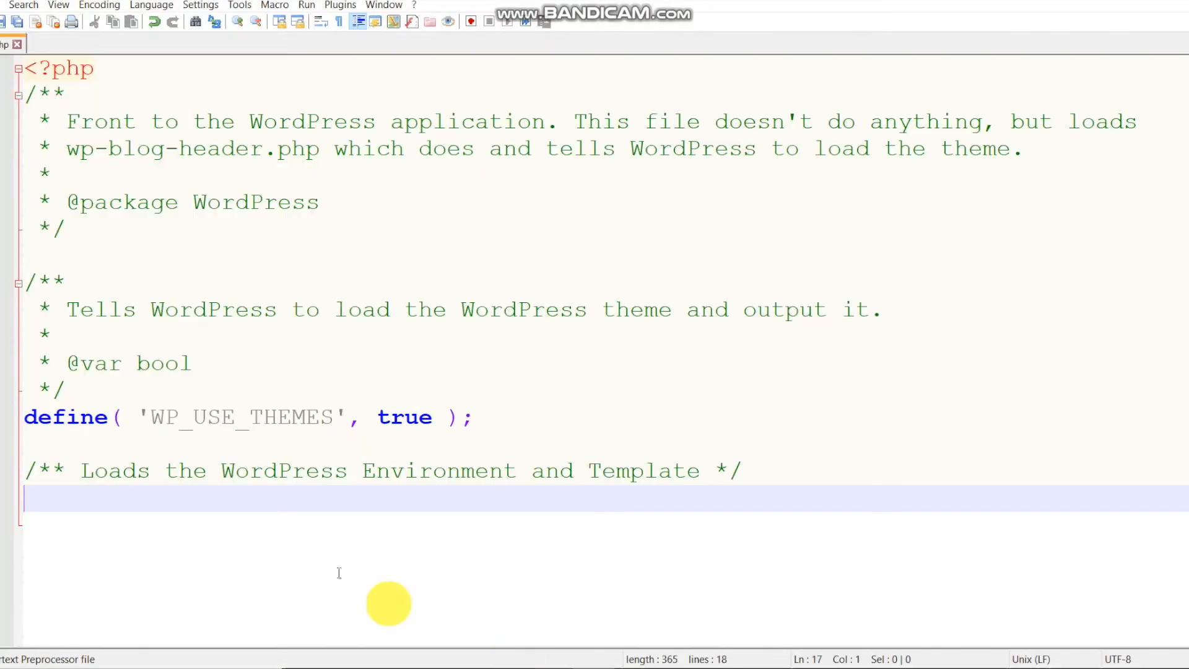
key("ctrl+v")
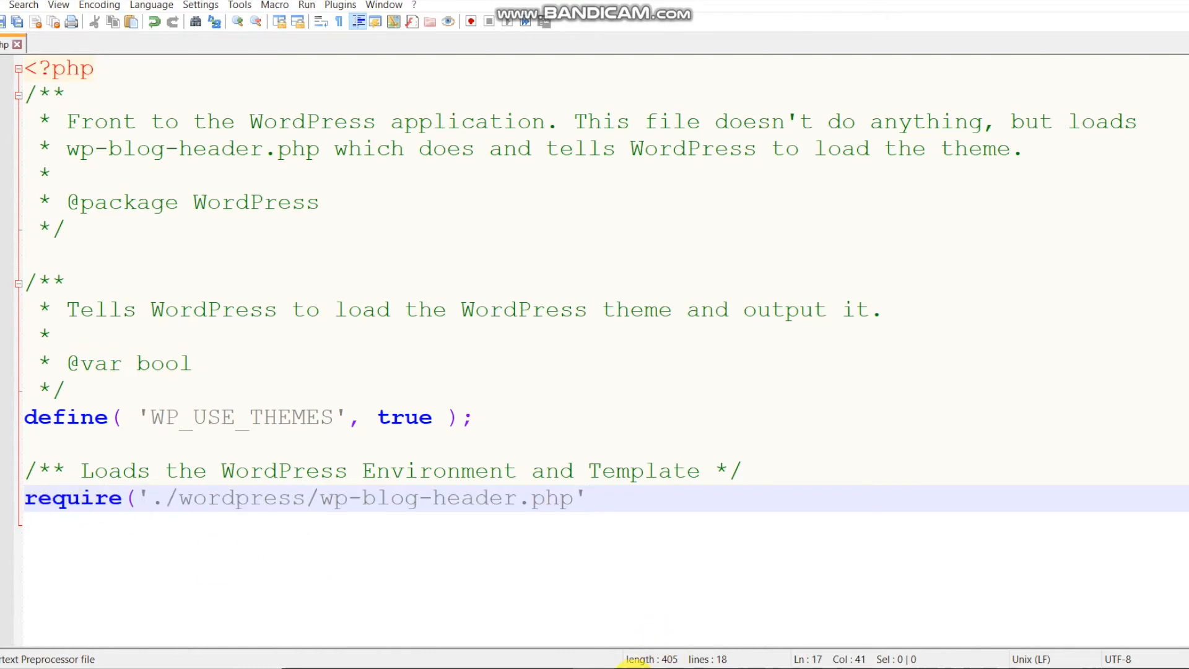
left_click(398, 668)
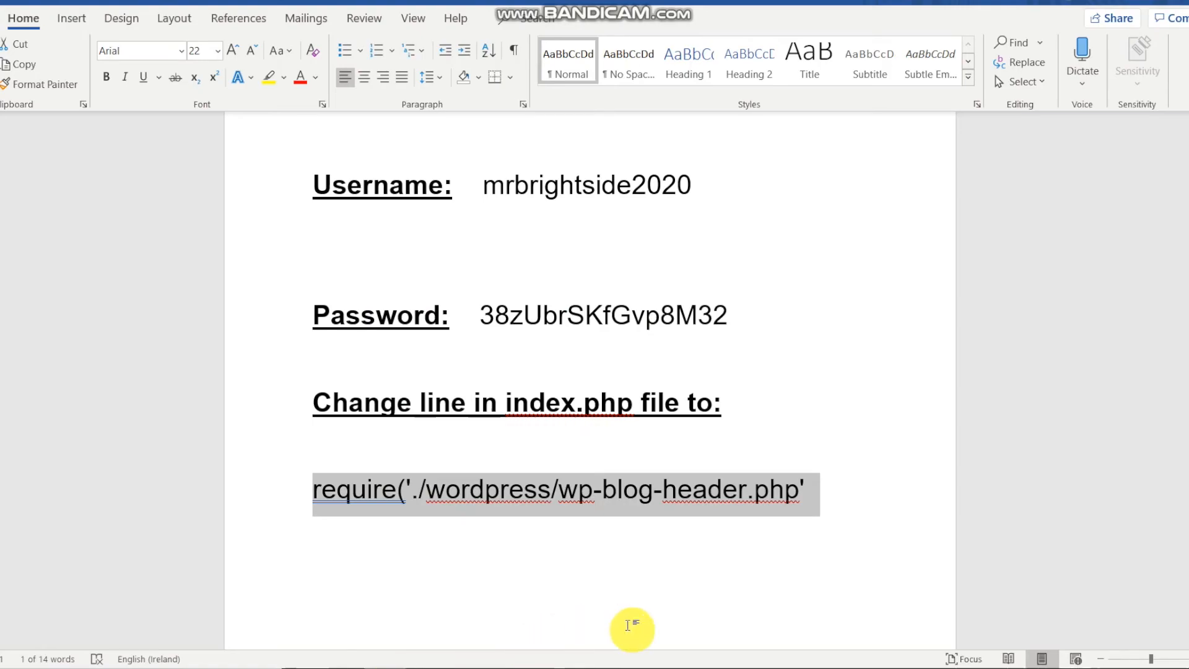
left_click(610, 668)
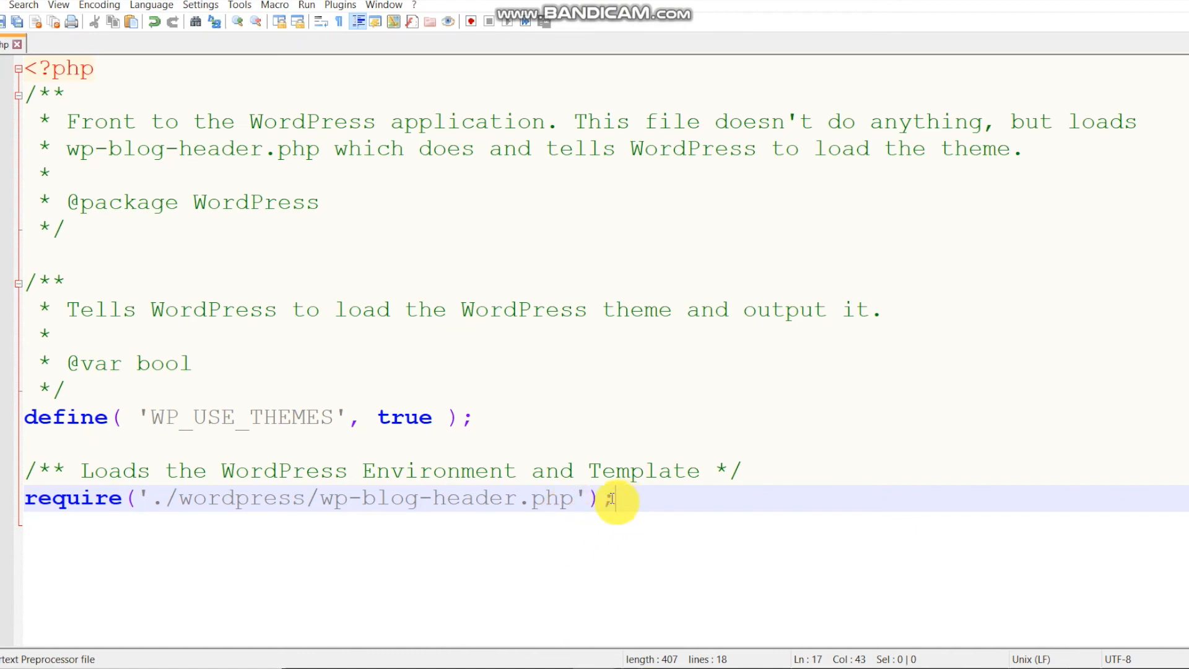
left_click_drag(613, 498, 618, 500)
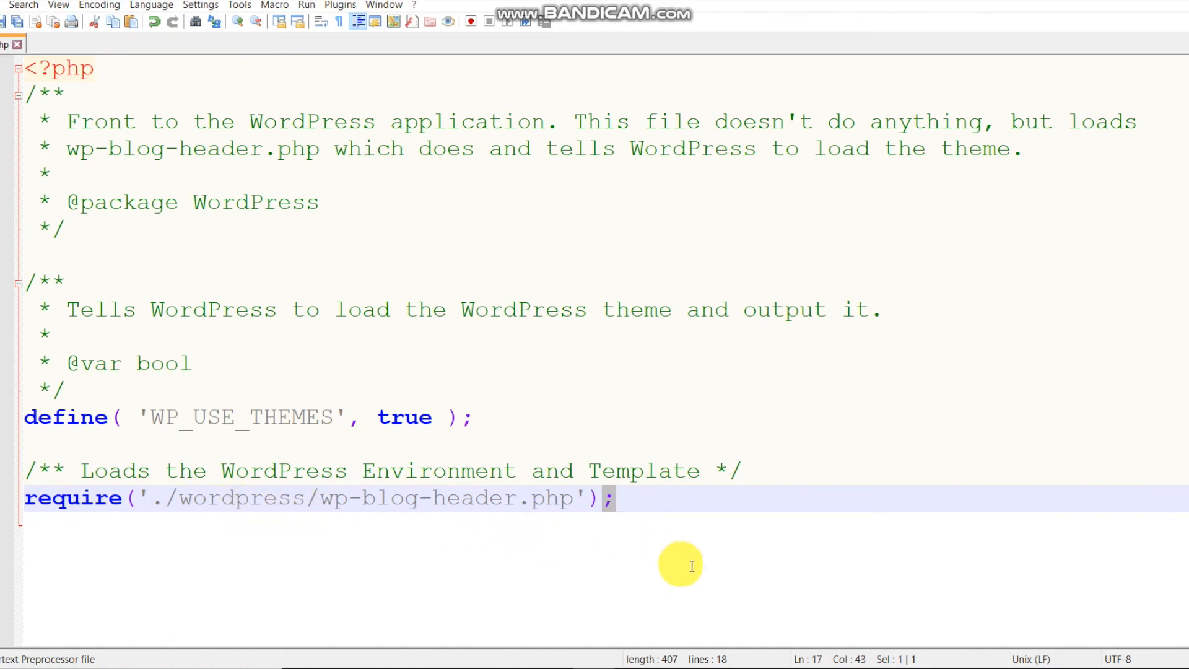
Step: Switch to Firefox, load localhost/ in a new tab, and look over the home page and the post author's page
left_click(747, 586)
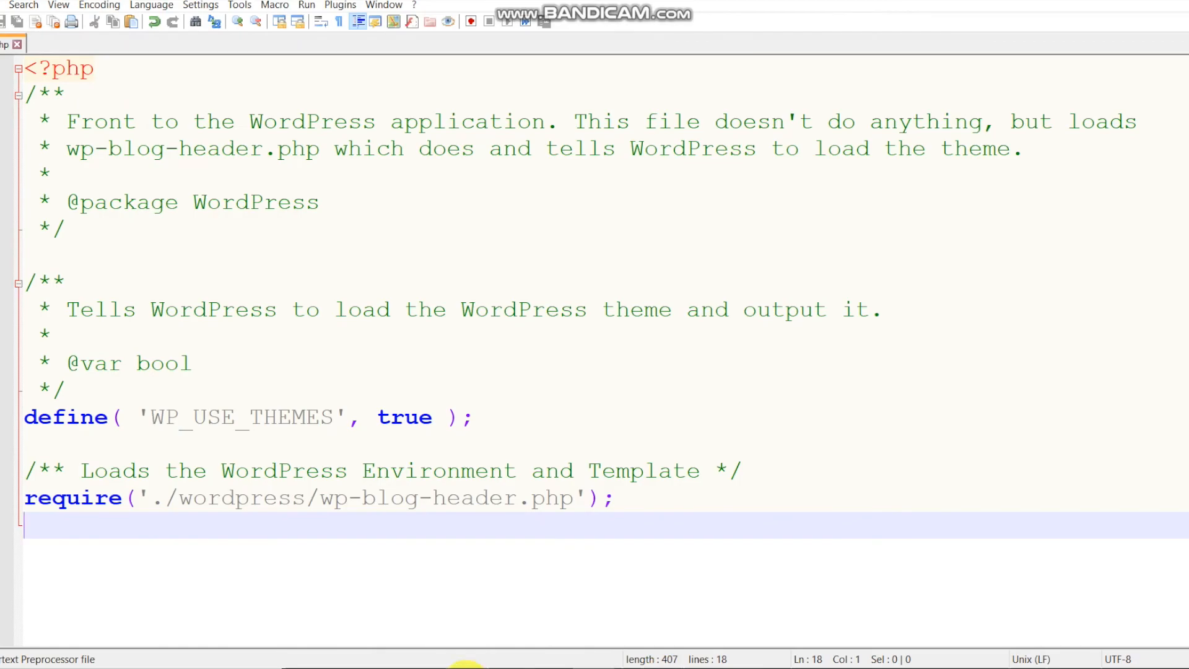
left_click(481, 667)
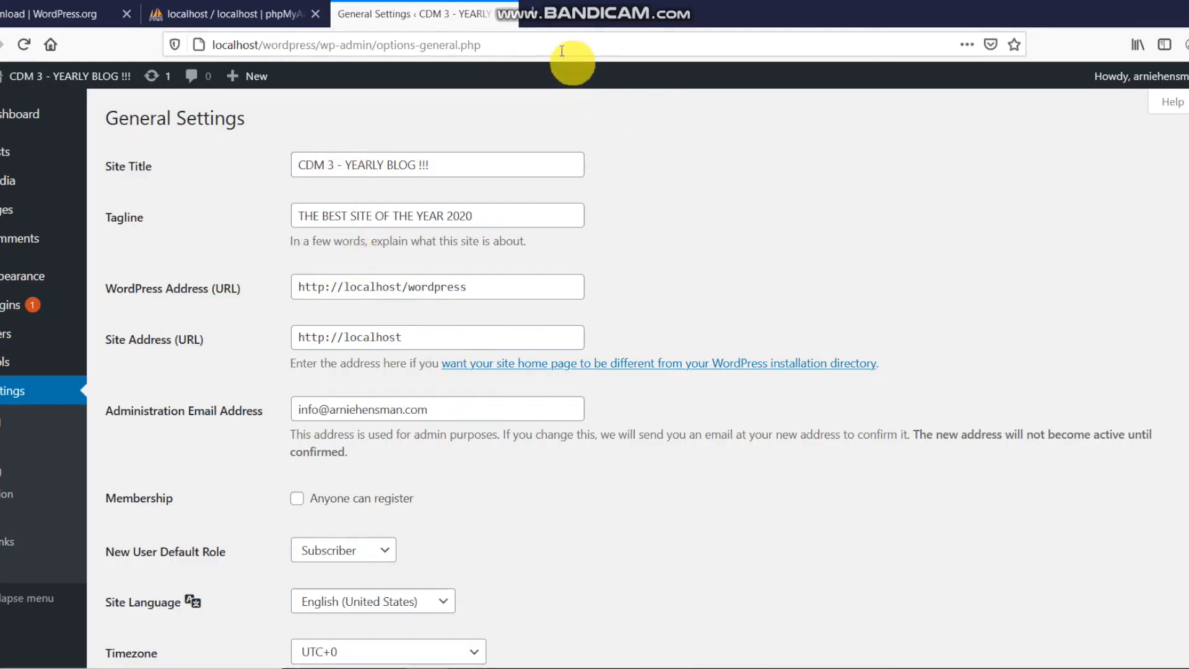
left_click(534, 14)
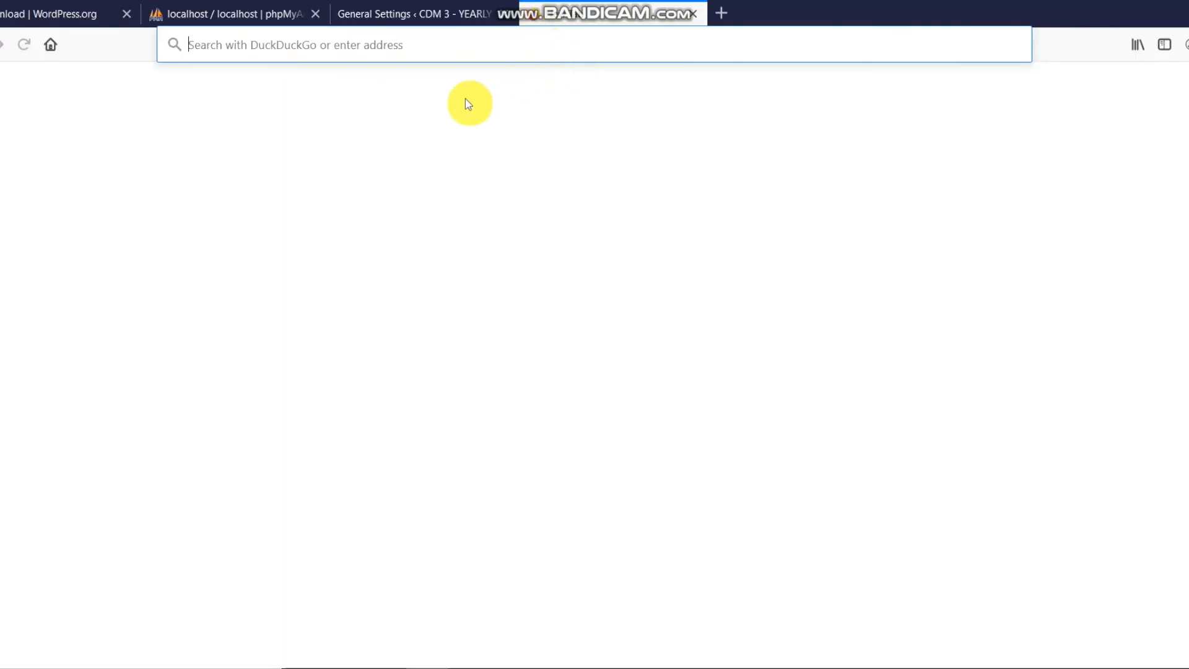
type("localhost/")
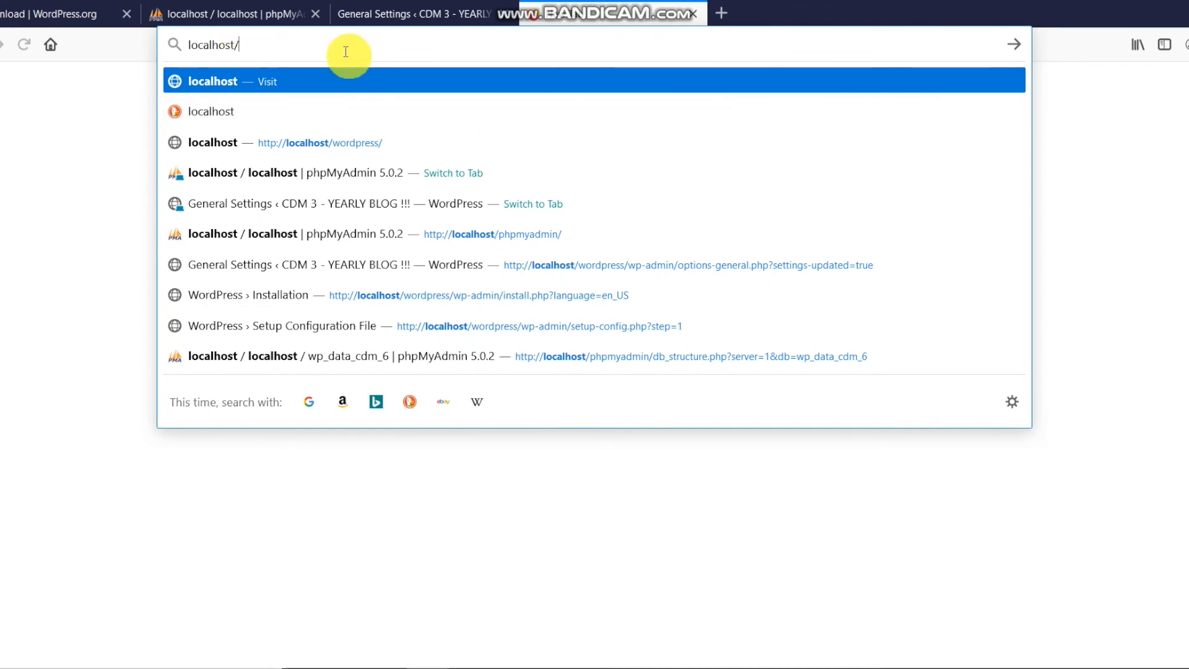
left_click(489, 79)
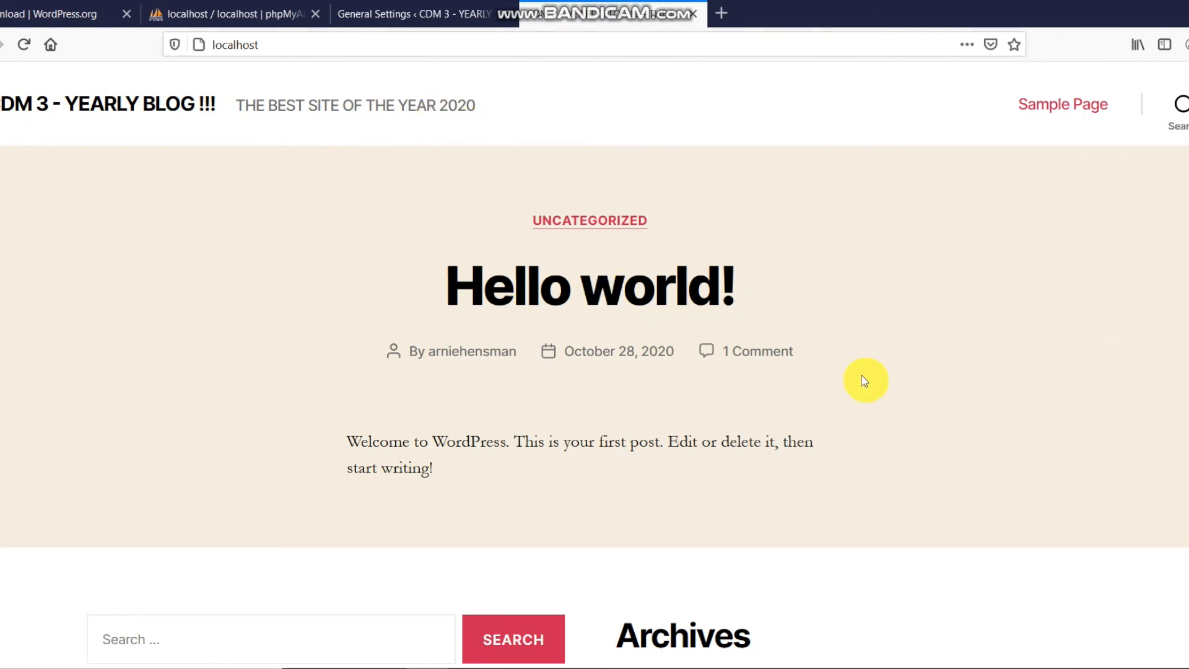
scroll(523, 355, "down", 7)
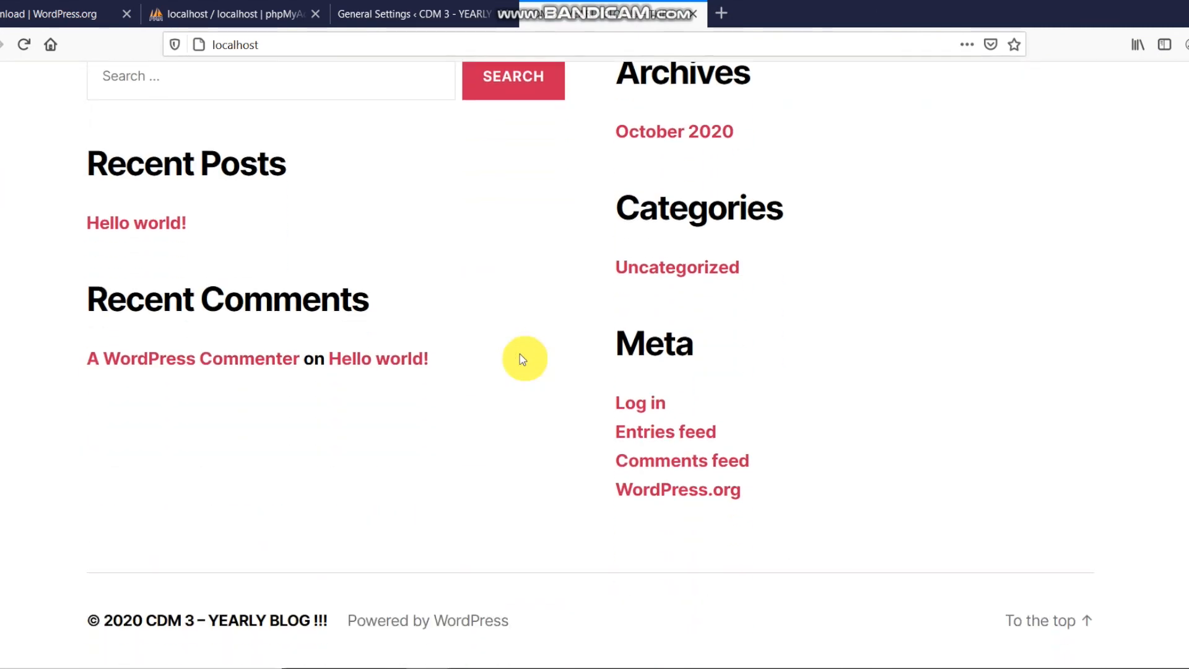
scroll(520, 355, "up", 7)
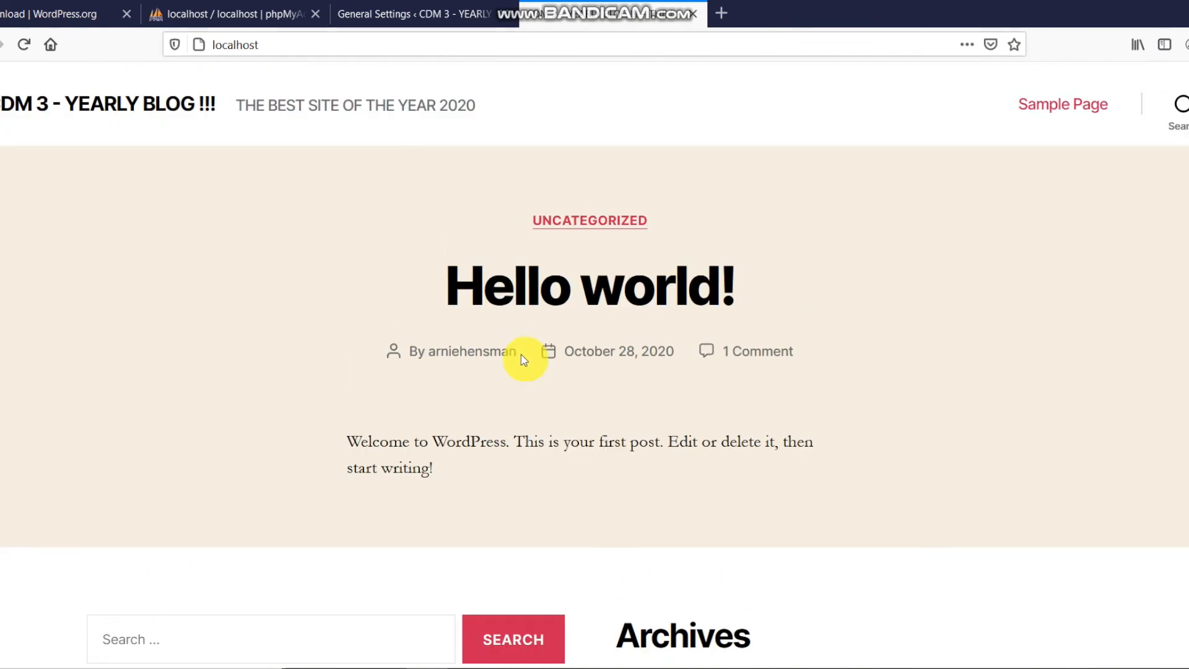
left_click(473, 354)
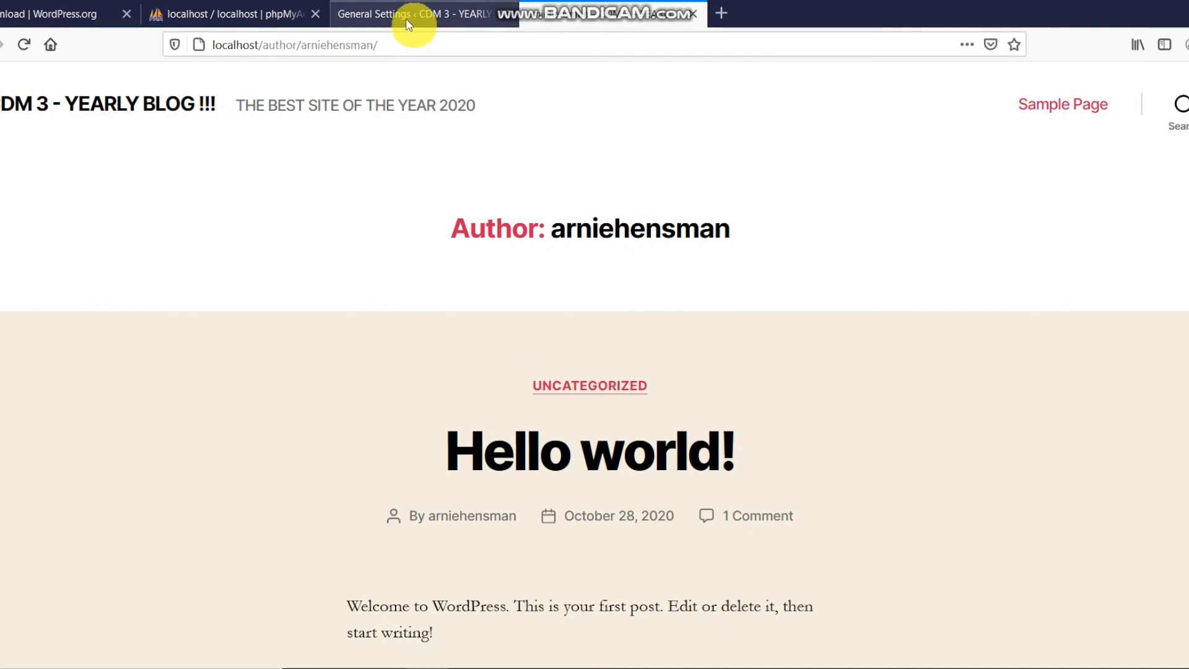
Step: Check the account menu on the WordPress General Settings page and return to the site's author page
left_click(435, 16)
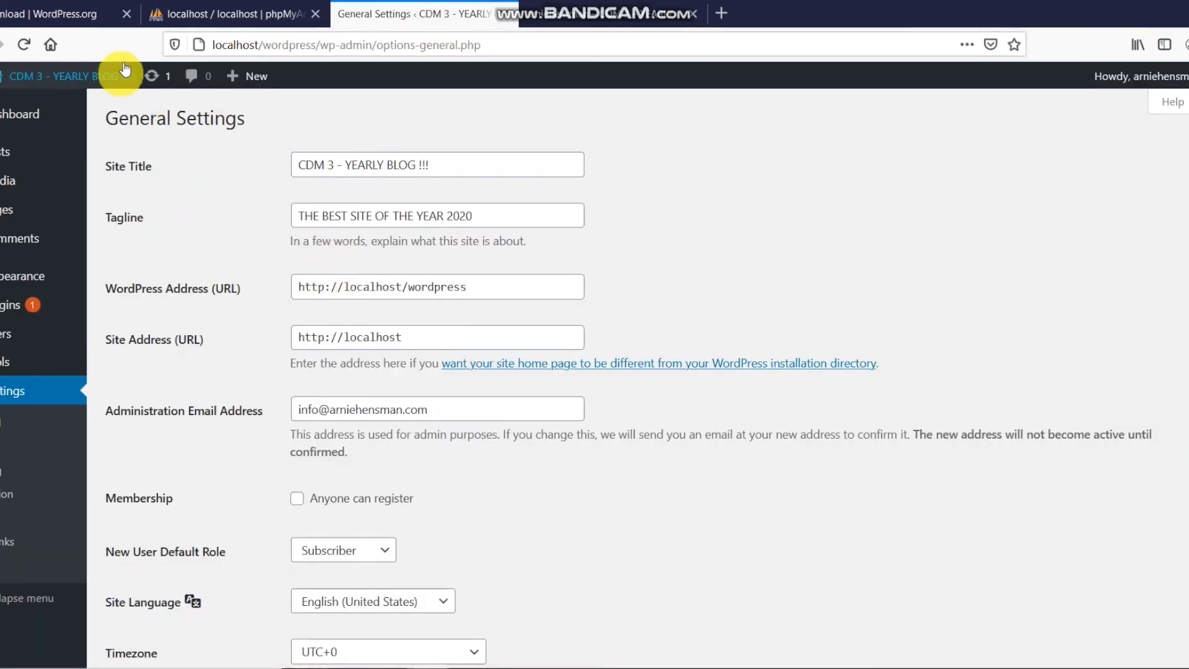
mouse_move(1160, 87)
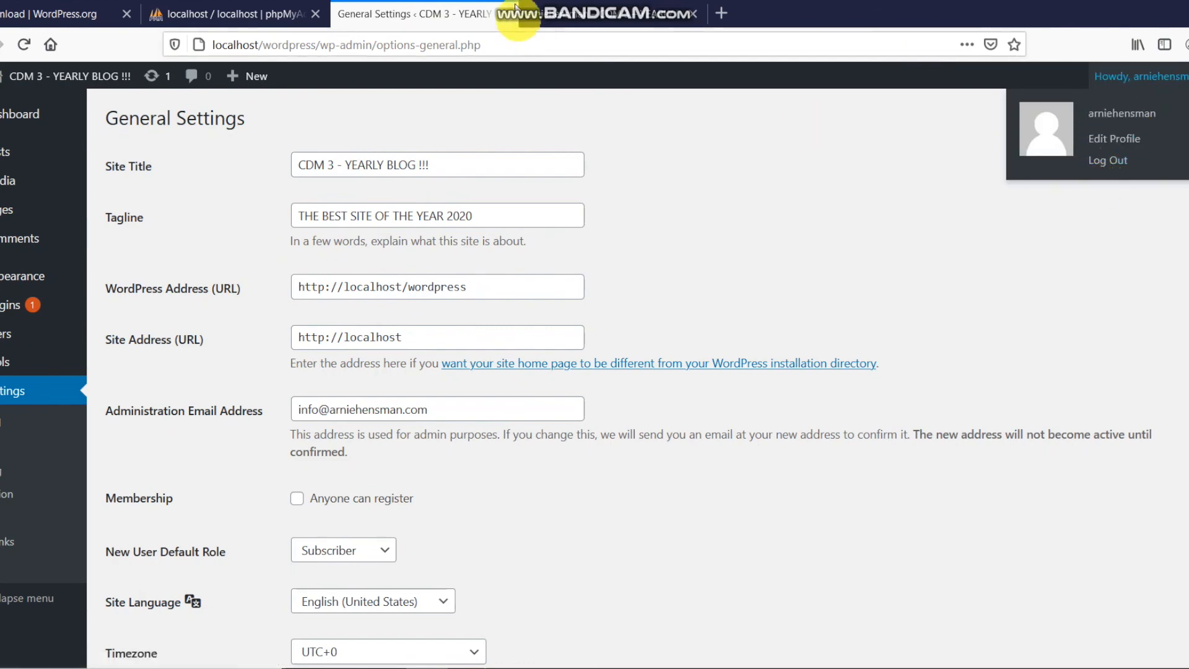
left_click(598, 20)
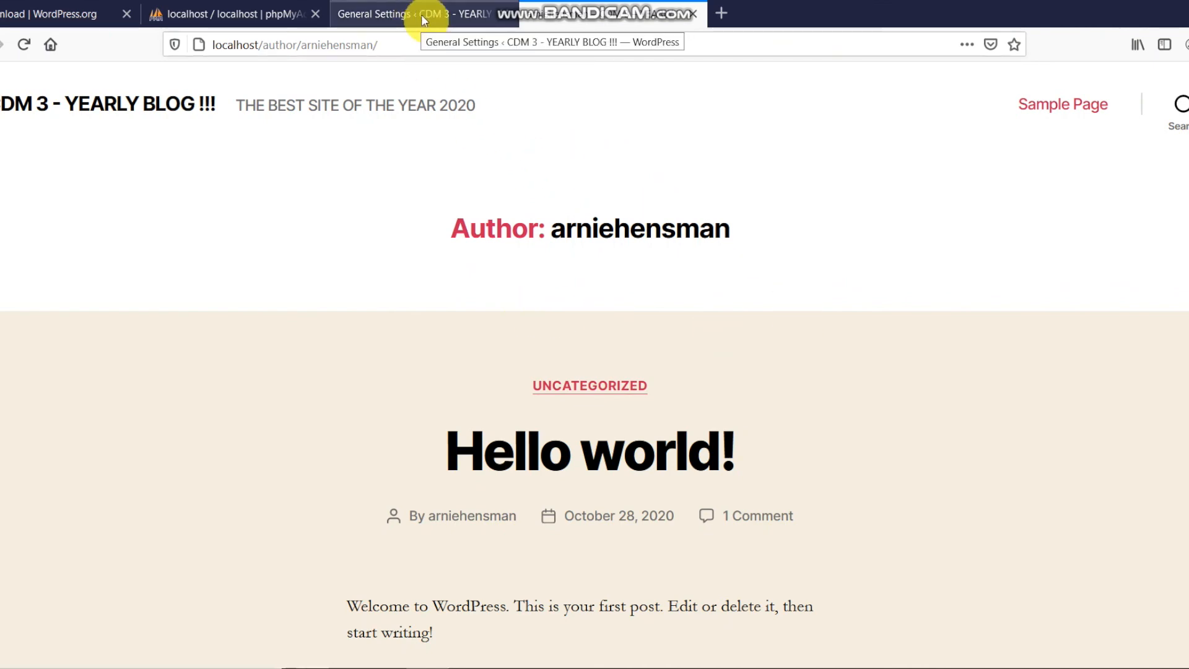
Step: Open wp-config.php from the wordpress folder in Notepad++, examine its database settings, and return to File Explorer
left_click(552, 668)
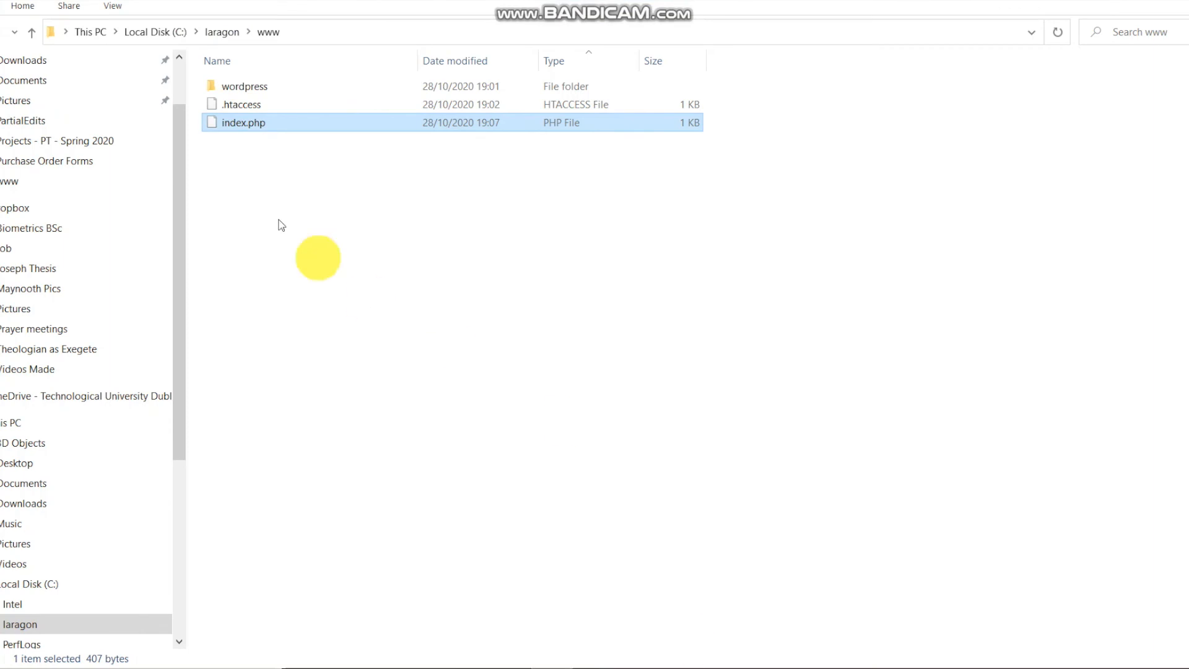
double_click(263, 88)
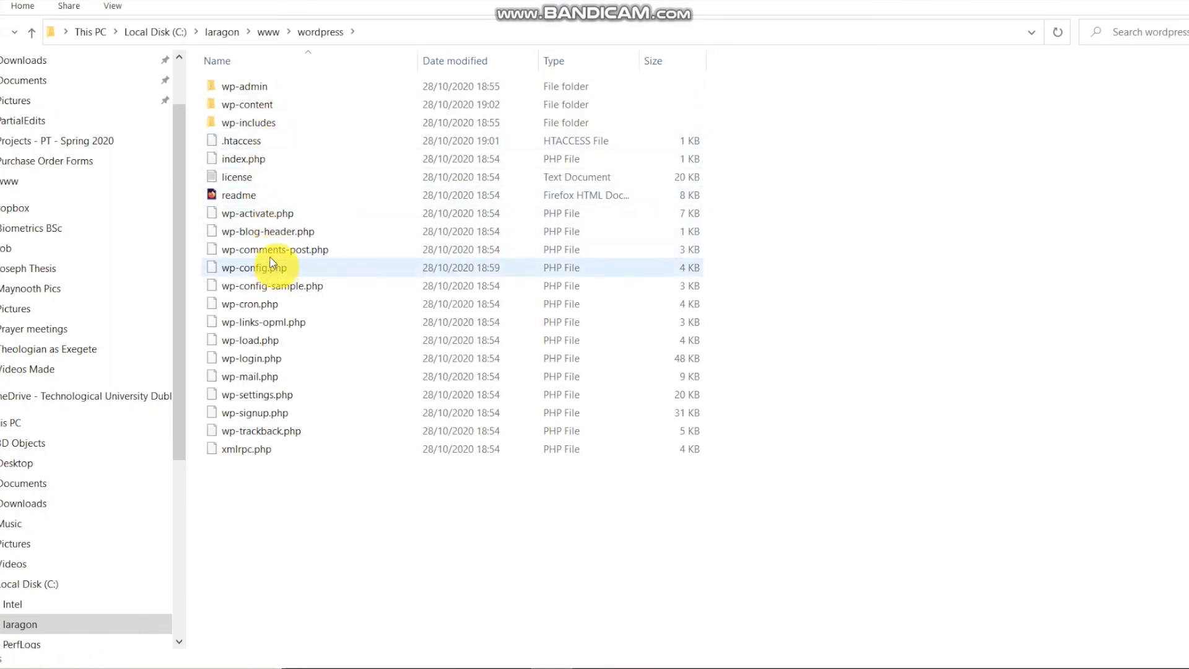
left_click(242, 269)
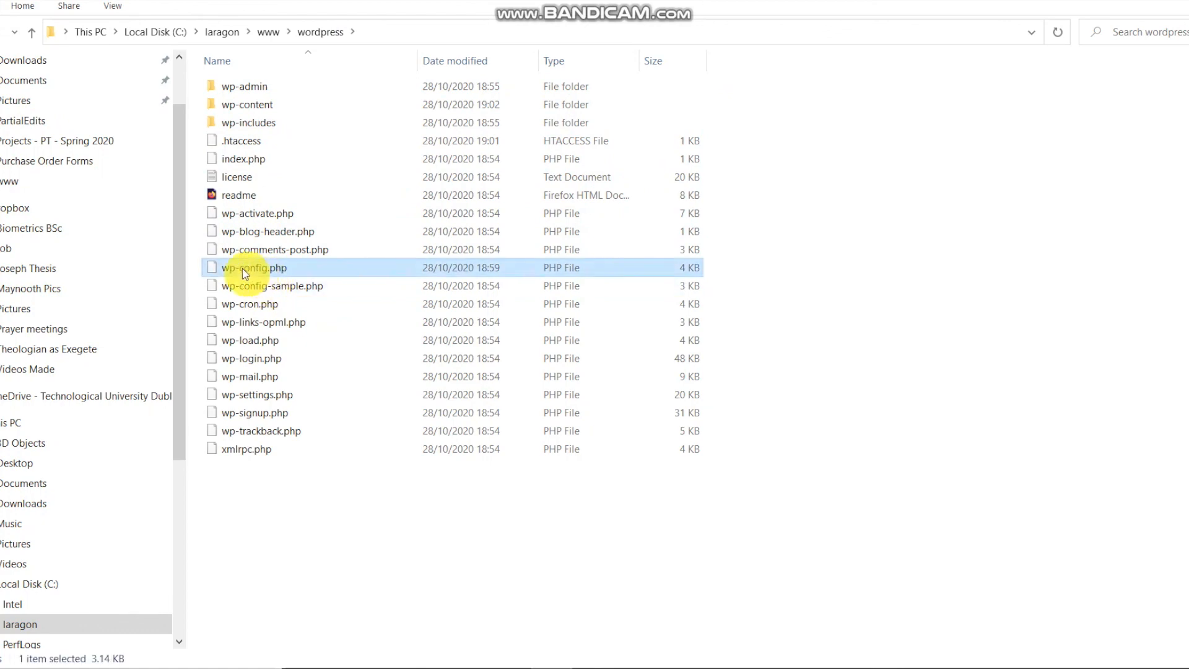
right_click(243, 269)
left_click(298, 300)
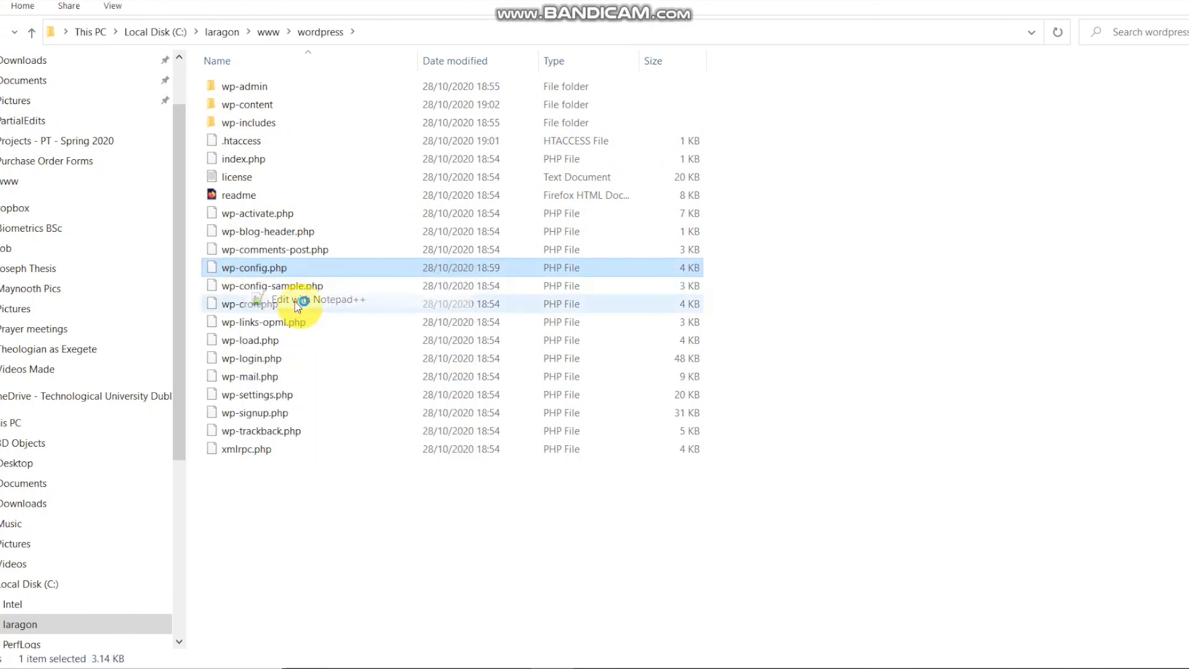
scroll(325, 395, "down", 7)
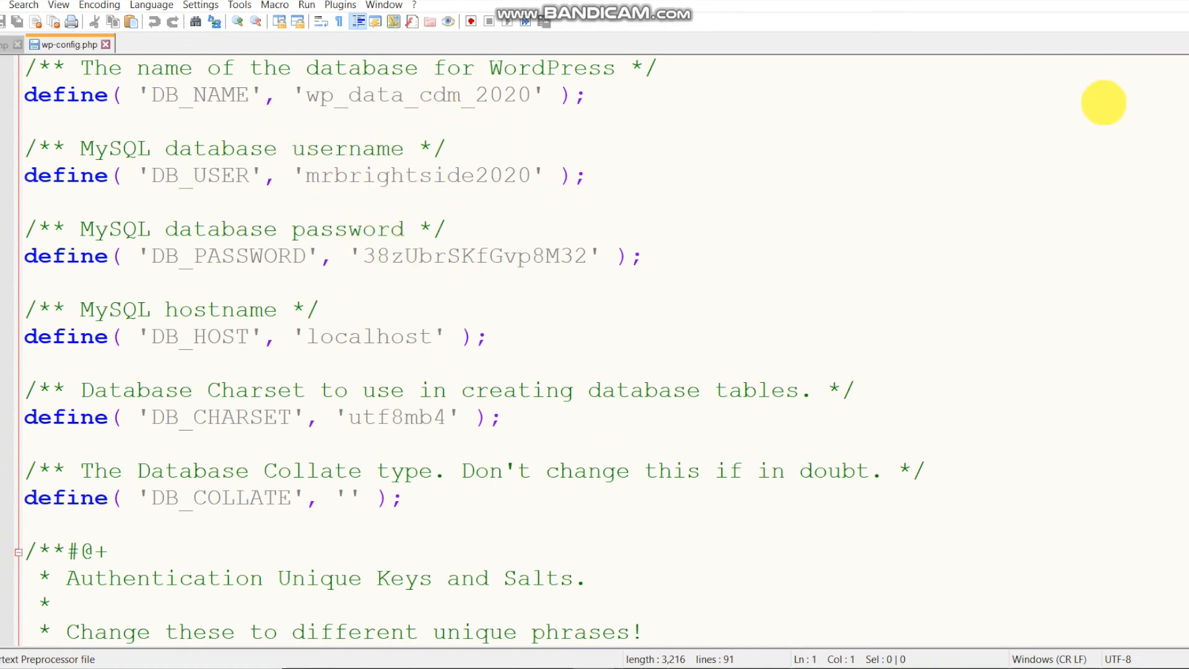
right_click(593, 668)
left_click(576, 654)
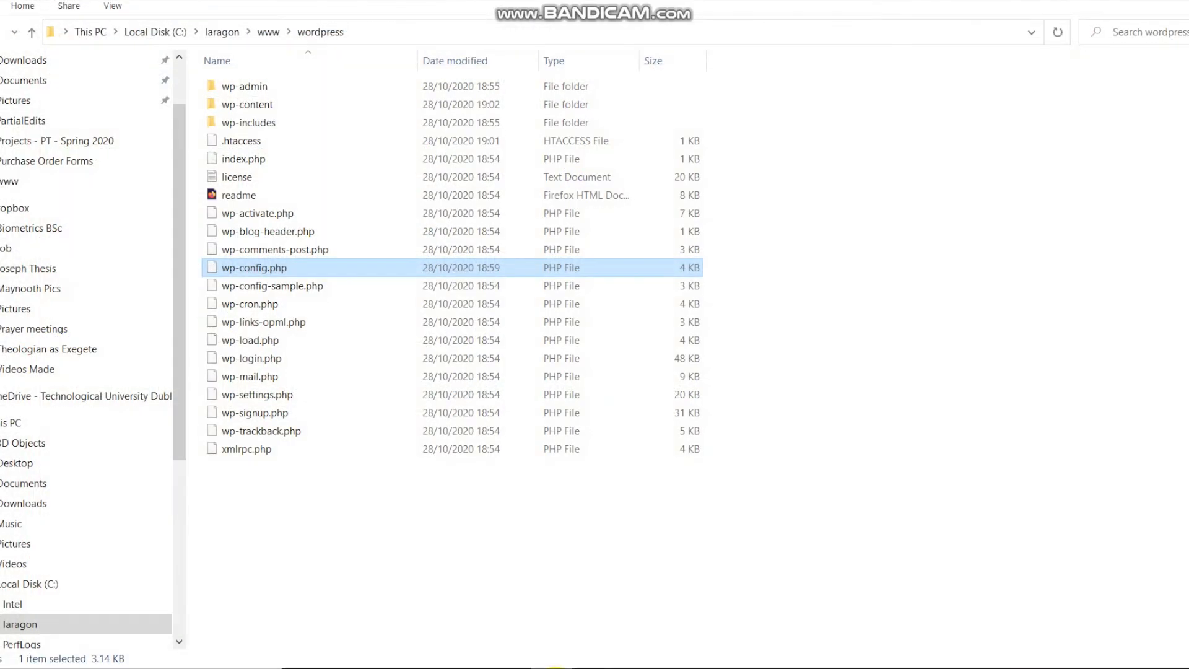
Step: Move wp-config.php from the wordpress folder up into the www folder and check the contents of the wordpress folder
mouse_move(552, 668)
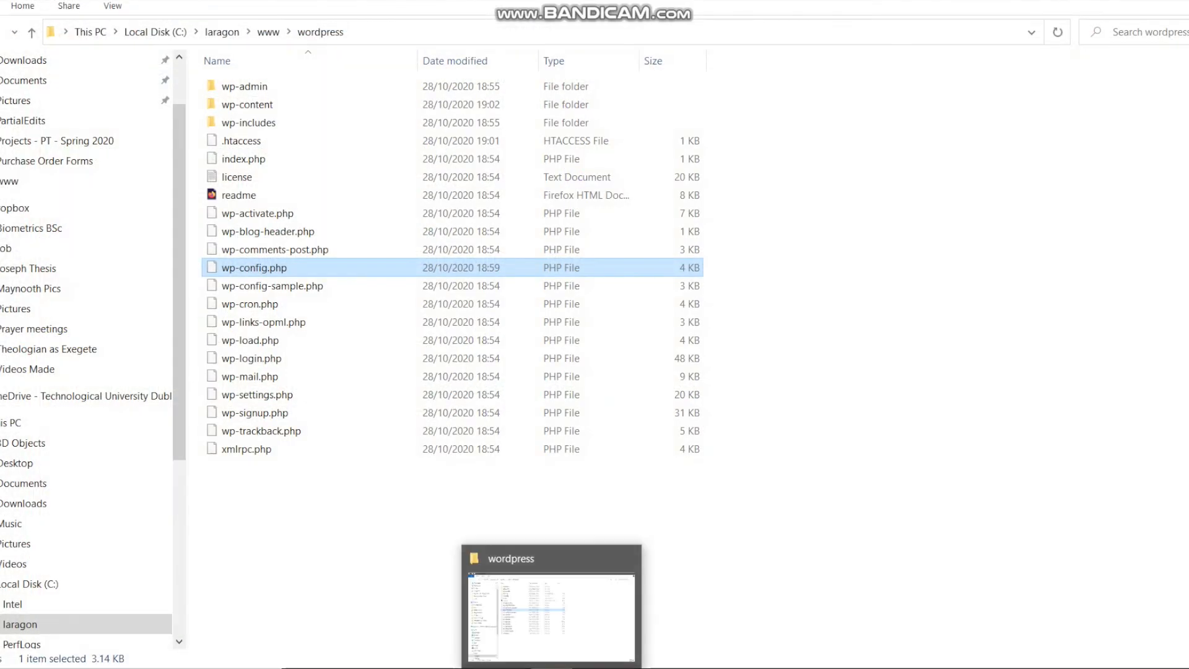
right_click(276, 272)
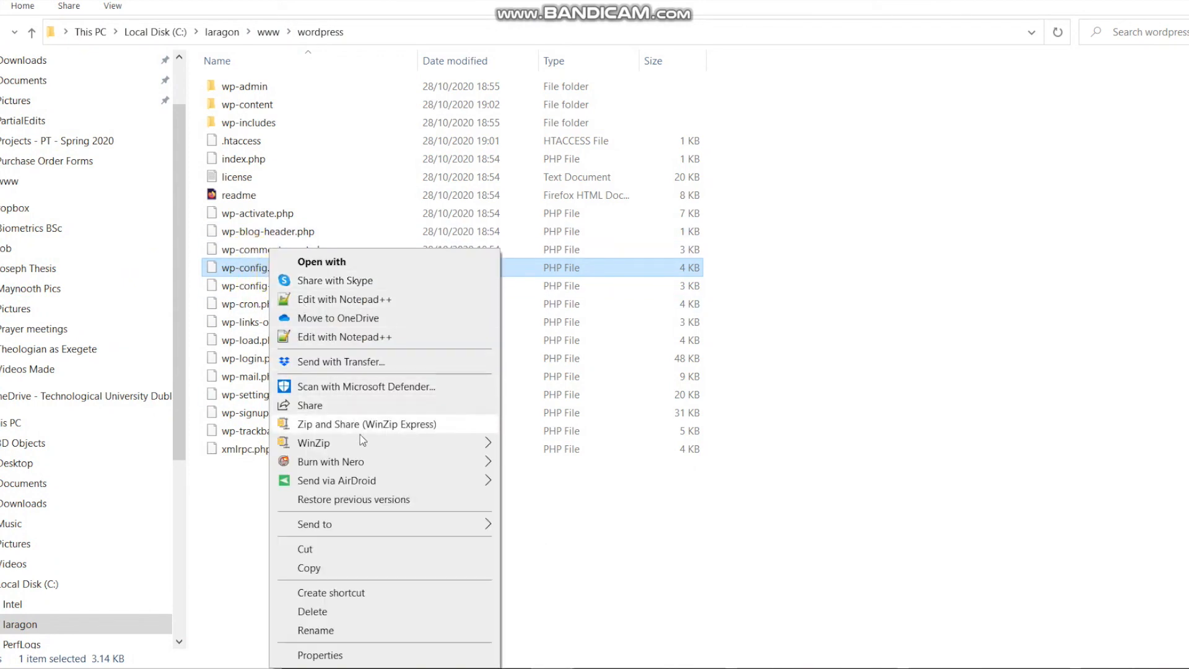
left_click(359, 553)
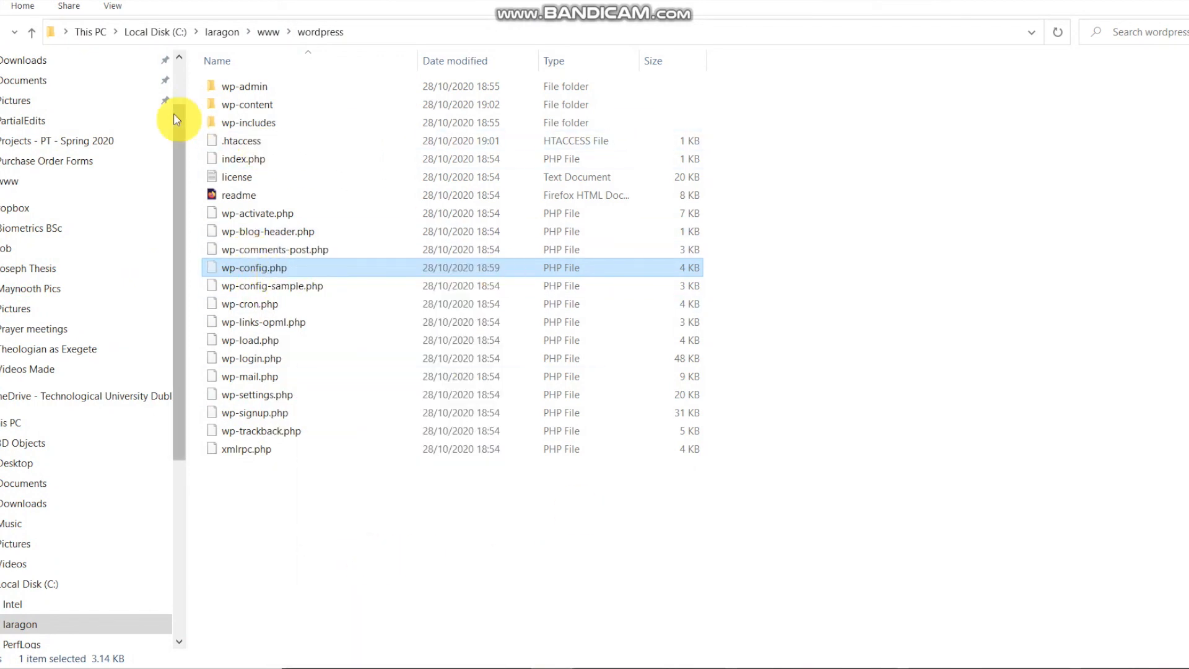
left_click(31, 32)
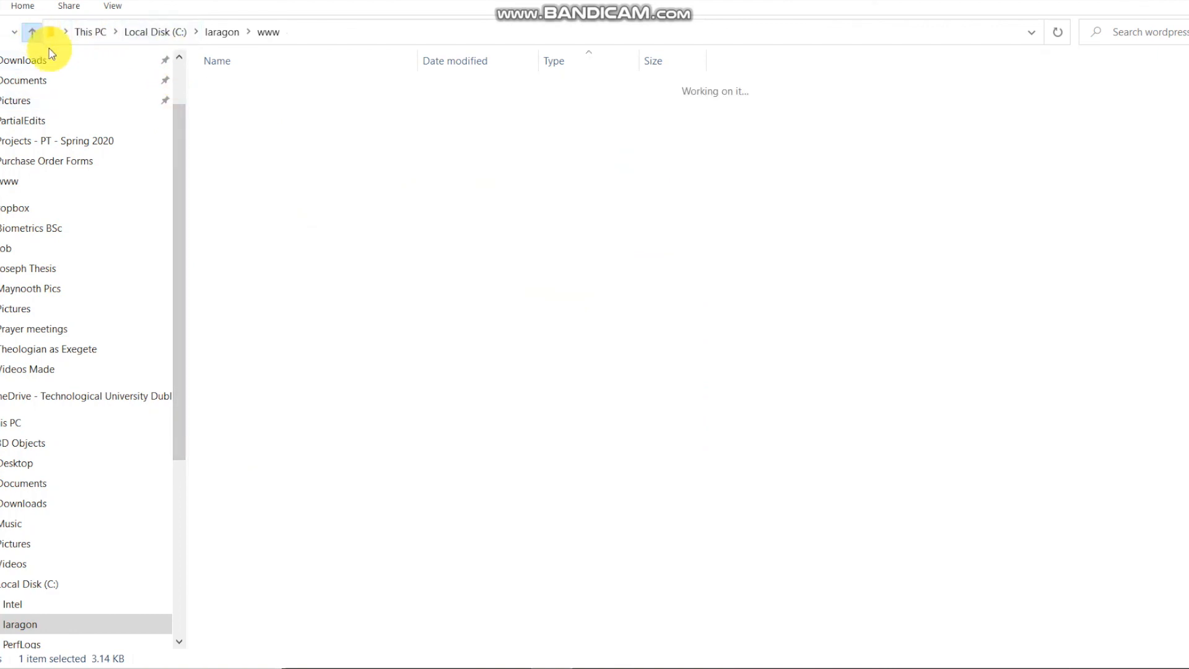
right_click(281, 199)
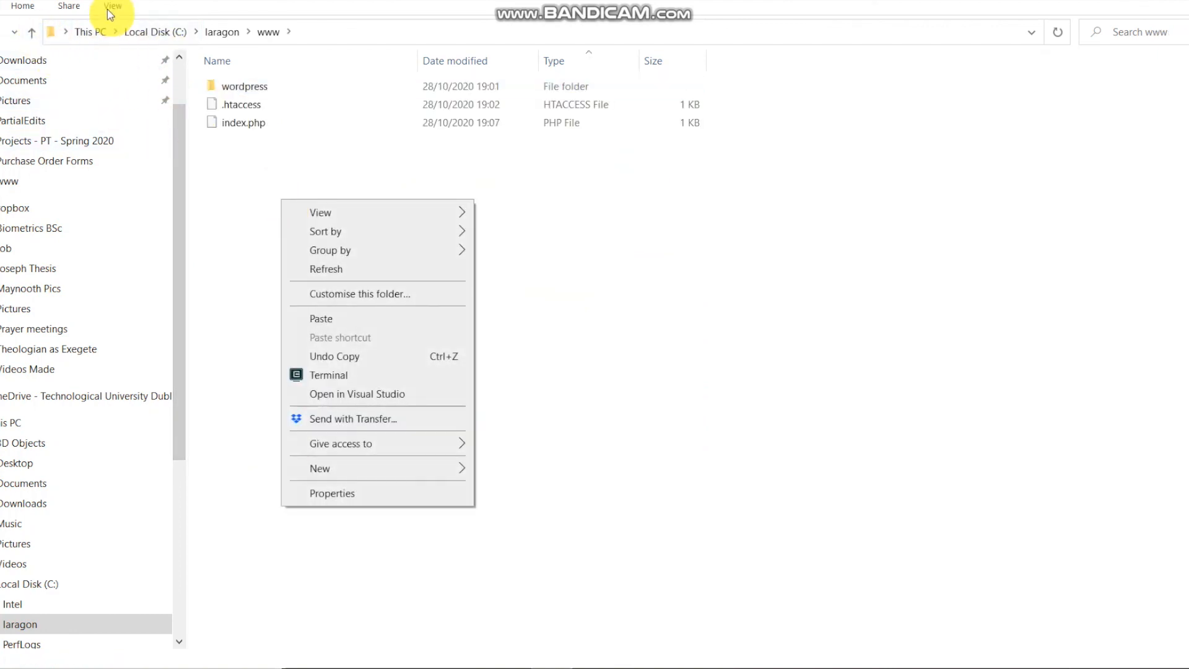
left_click(337, 322)
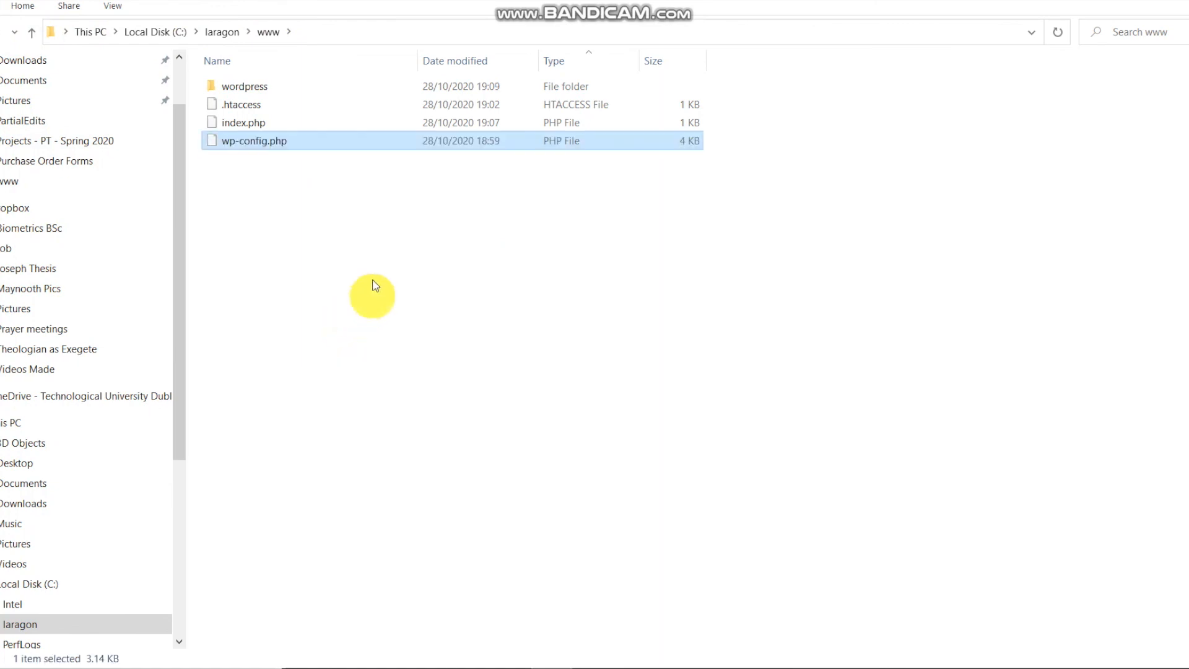
double_click(244, 87)
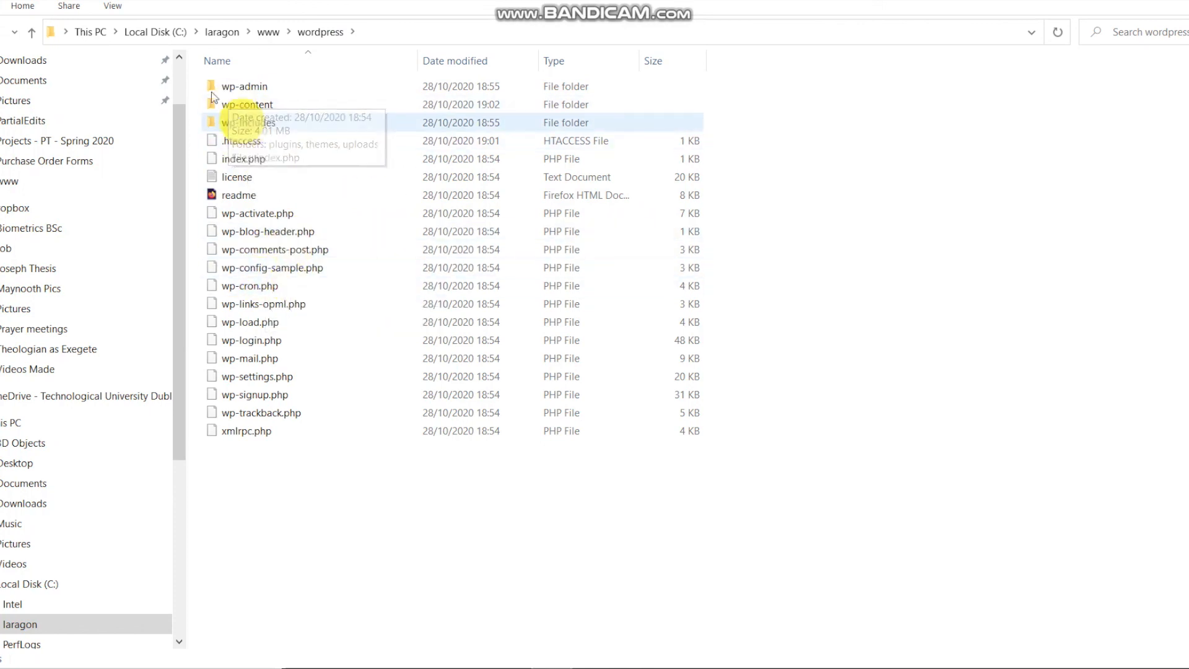
left_click(38, 39)
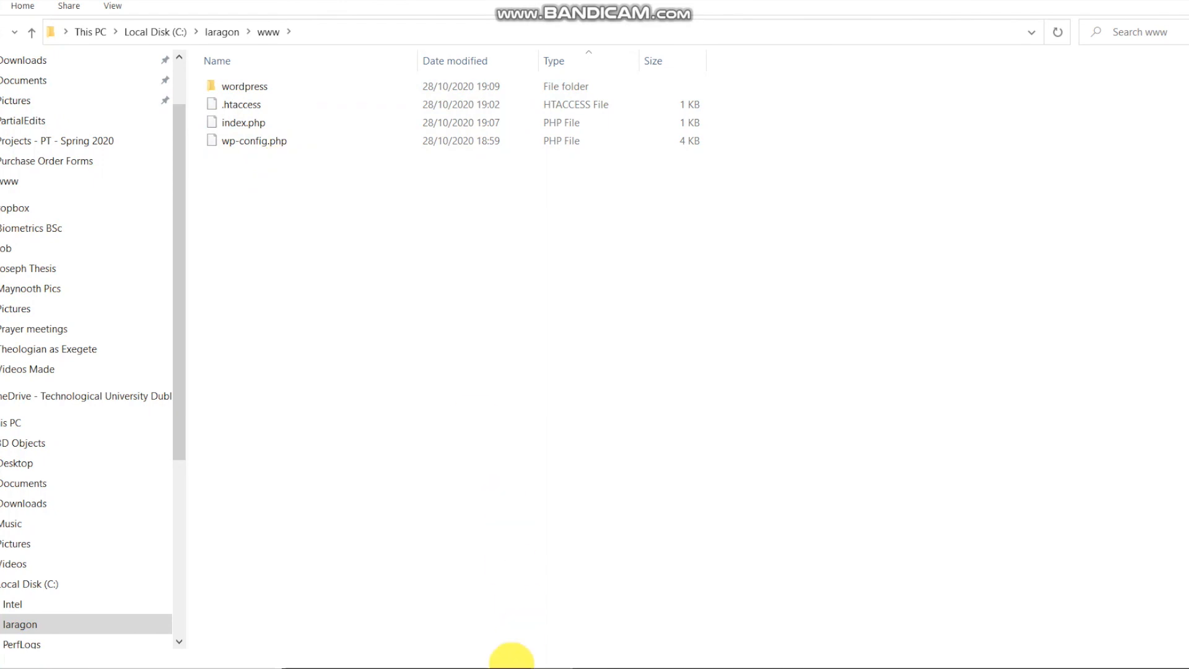
Step: Switch back to Firefox, reload the site's author page, and look through it from start to end
left_click(511, 667)
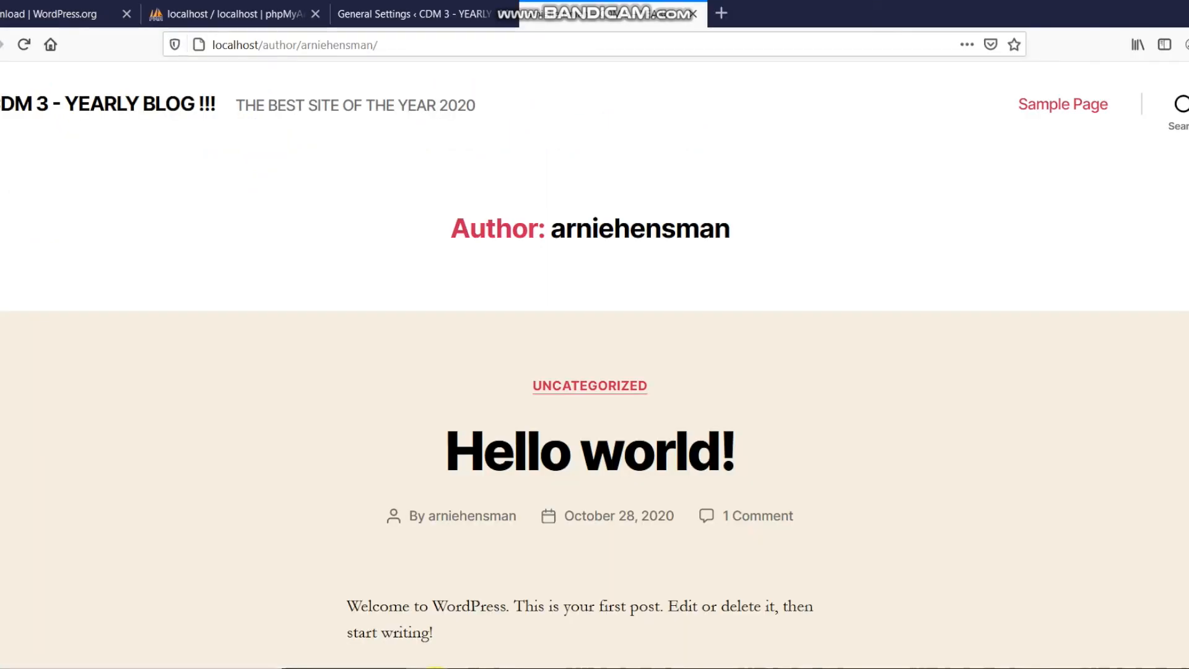
left_click(25, 44)
scroll(892, 254, "down", 15)
scroll(896, 255, "up", 15)
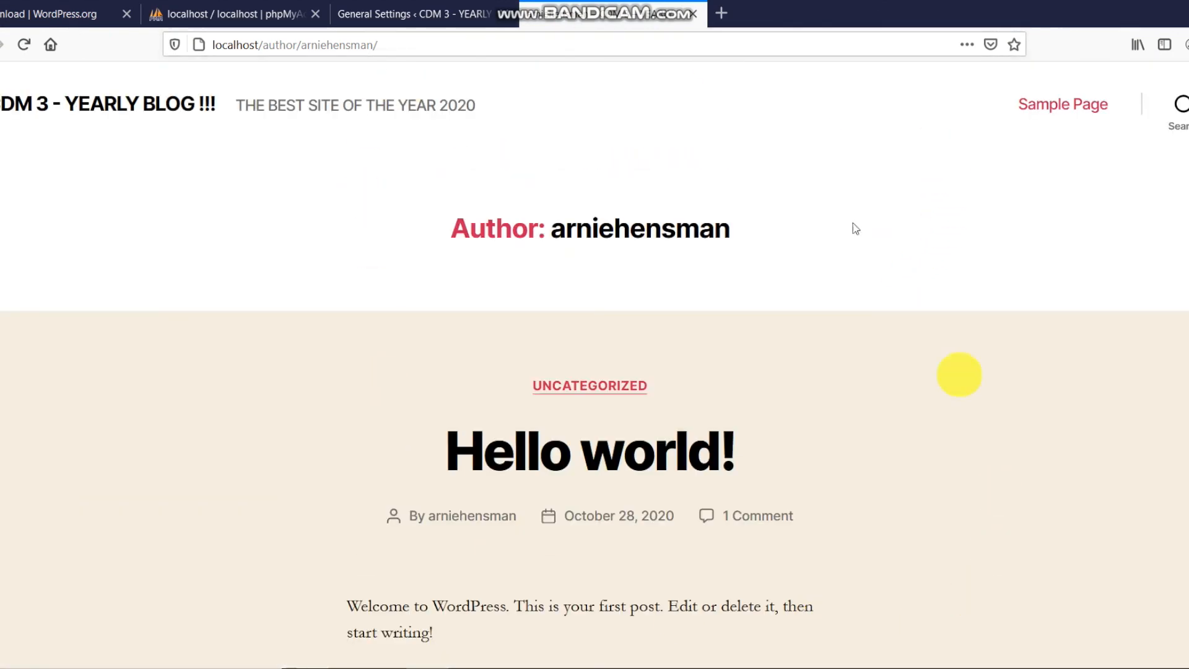